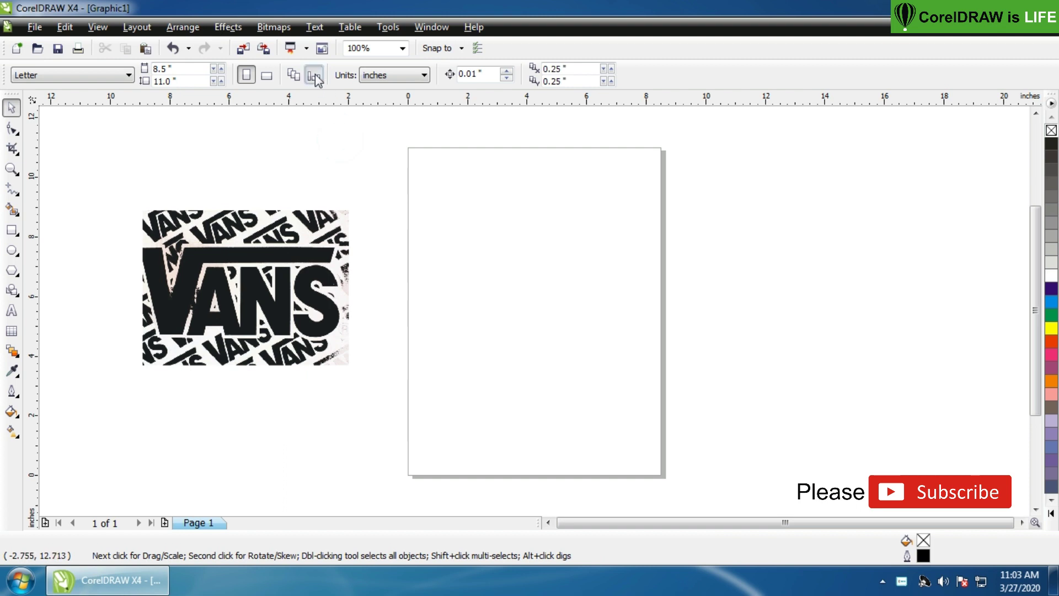
Set the page to landscape, and lock the VANS bitmap in place beside it.
left_click(266, 75)
scroll(533, 308, "down", 1)
left_click_drag(507, 325, 419, 347)
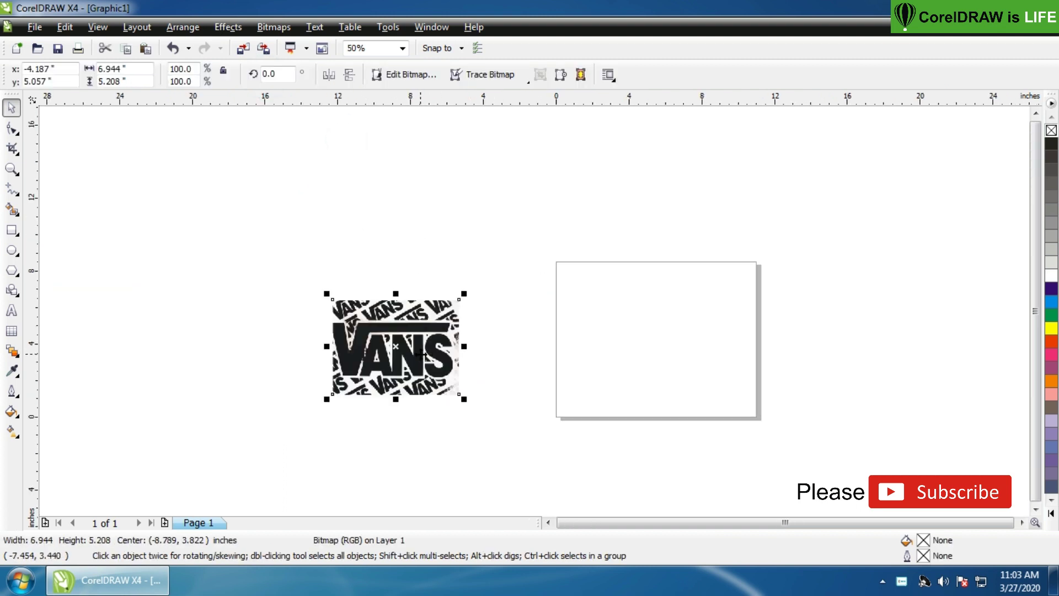
right_click(419, 352)
left_click(469, 209)
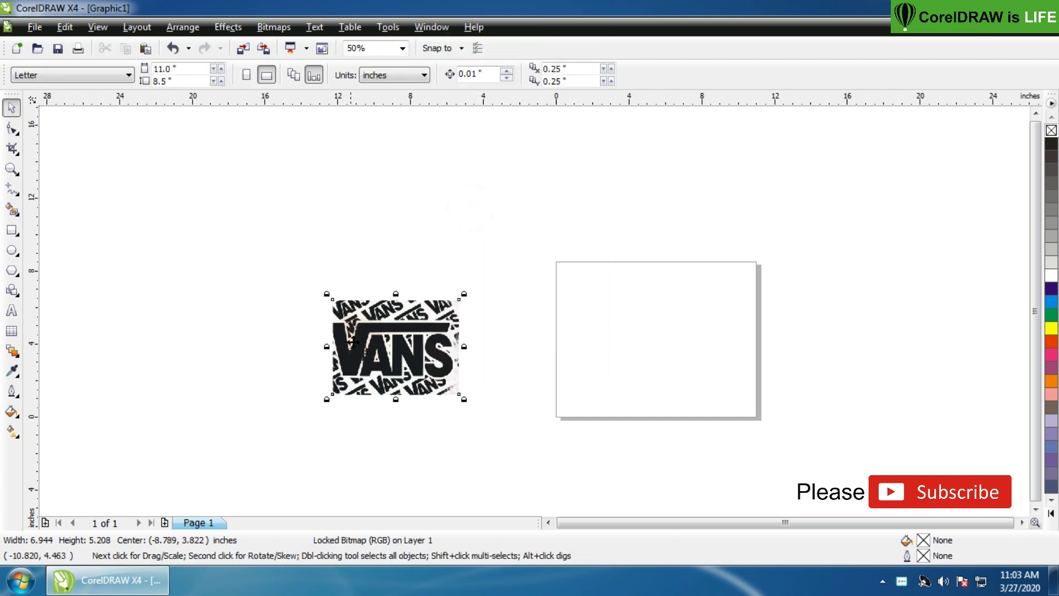
Place horizontal guidelines across the VANS image near the horizontal edges of its top bar and letters.
key("z")
left_click_drag(324, 295, 487, 395)
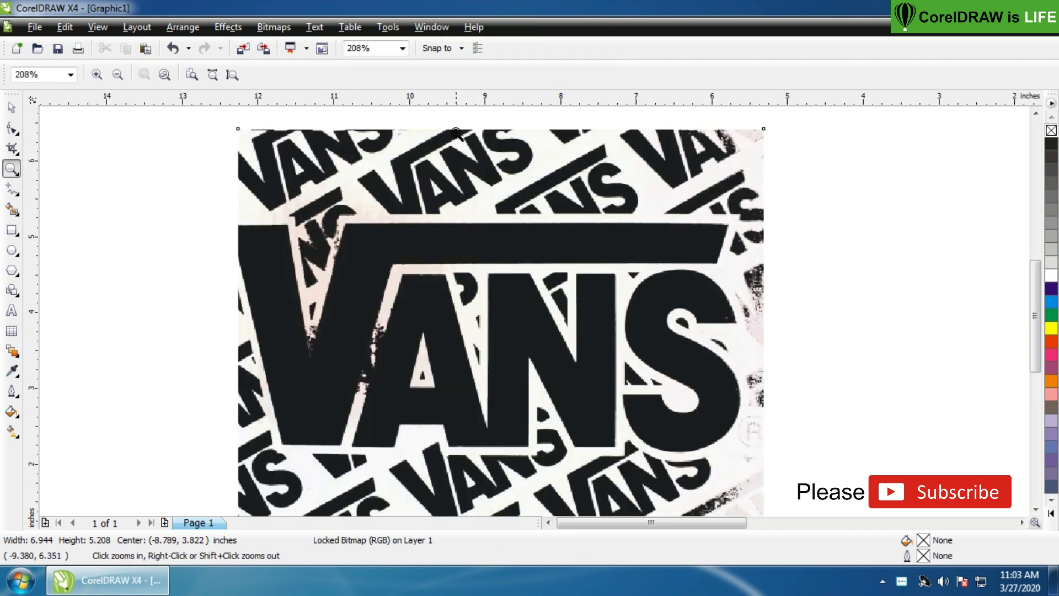
left_click_drag(452, 100, 452, 234)
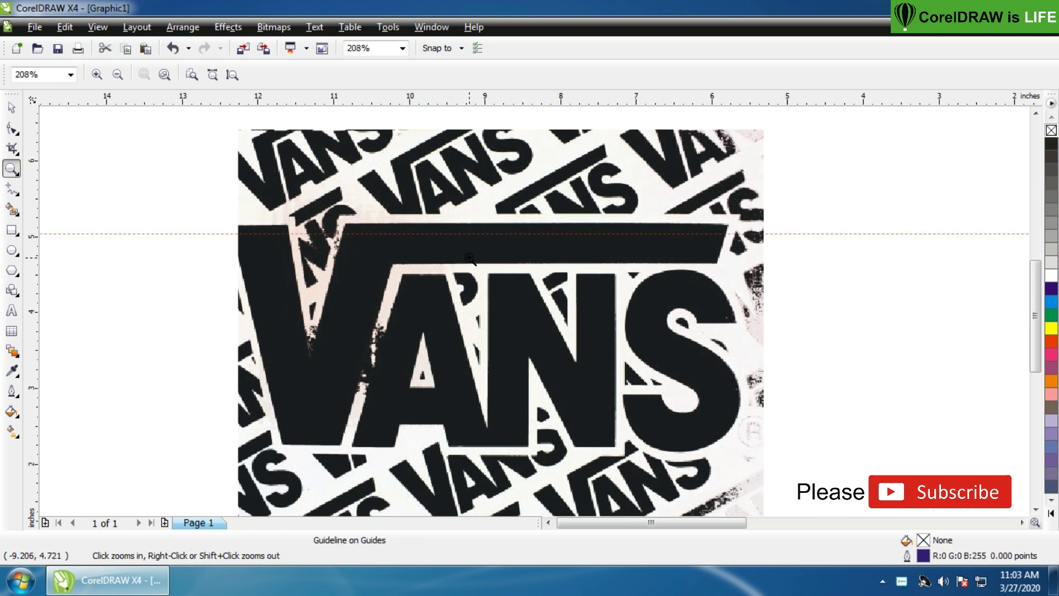
left_click(11, 108)
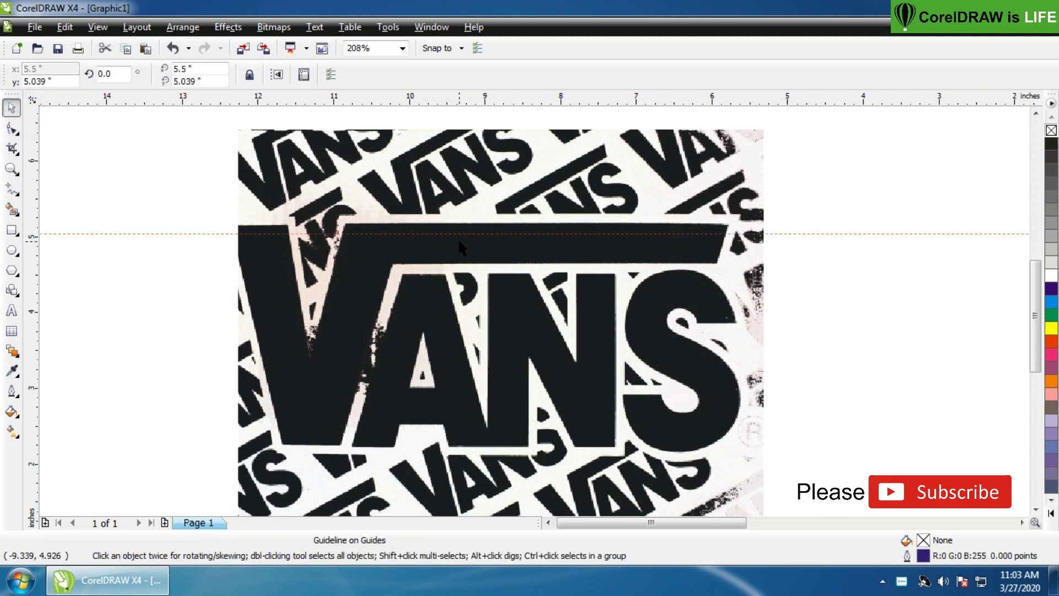
left_click_drag(459, 235, 507, 264)
Align two guidelines with the logo bar's top edge at about 5.173 inches and bottom edge at about 4.646 inches.
key("z")
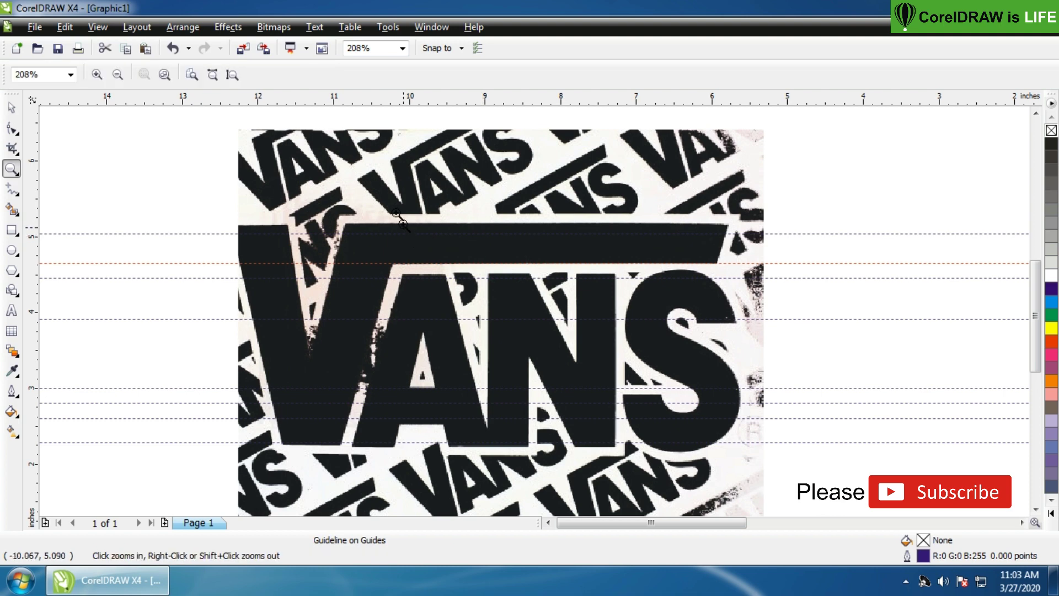
left_click_drag(378, 202, 516, 271)
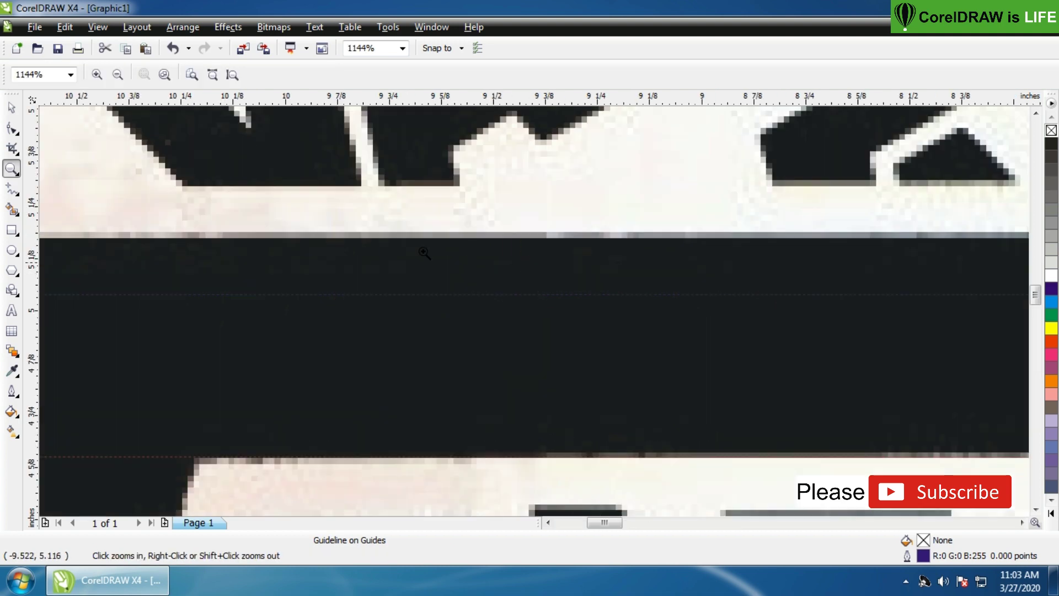
left_click(12, 108)
left_click_drag(452, 295, 463, 239)
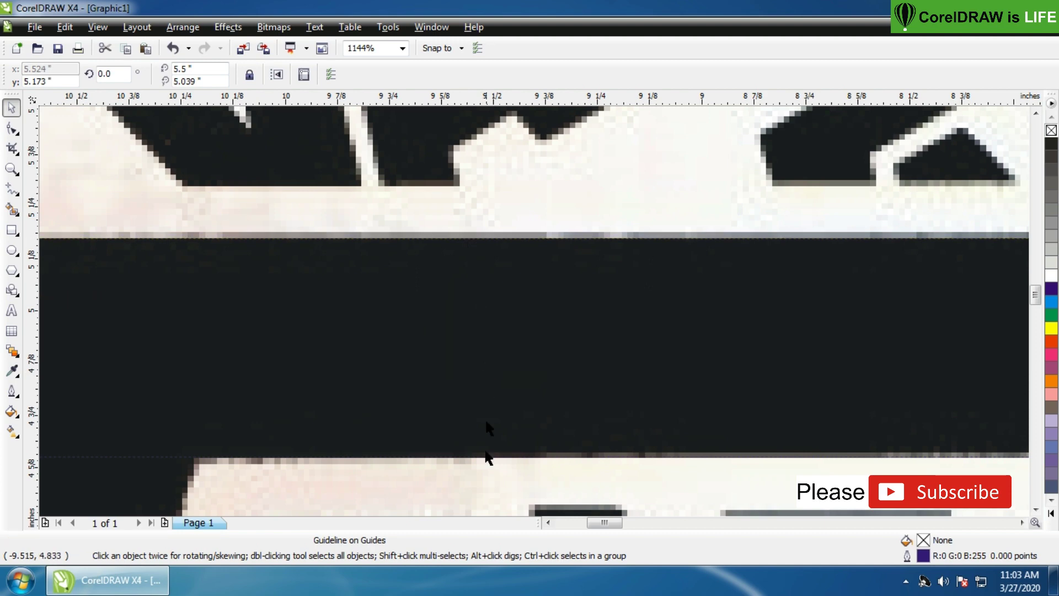
left_click_drag(184, 456, 187, 458)
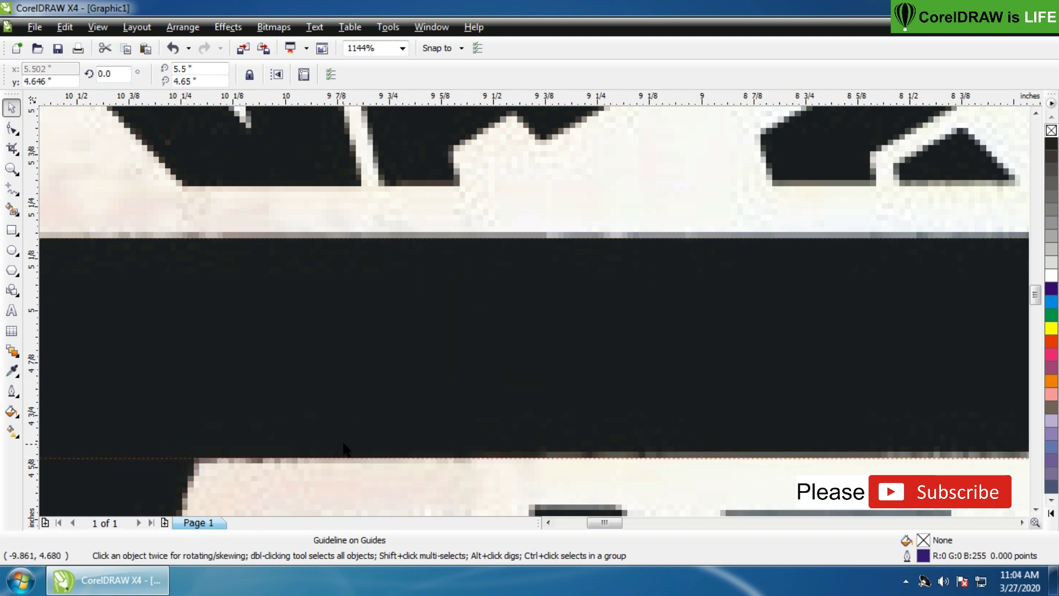
Align guidelines with the top edge of the A and N and with the S's upper terminal at about 3.875 inches.
scroll(575, 354, "down", 5)
key("z")
left_click_drag(405, 254, 975, 378)
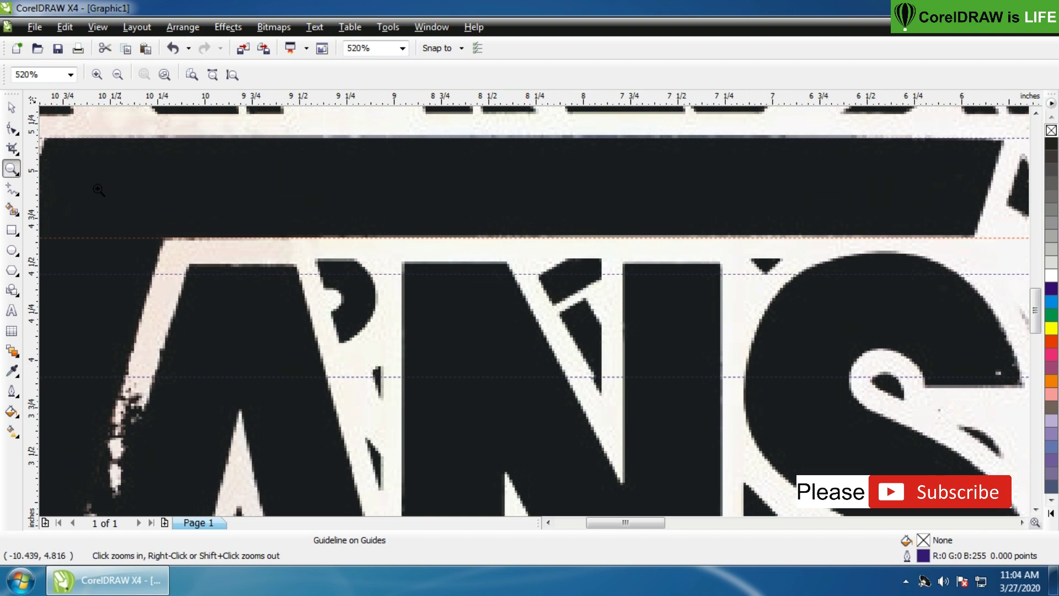
left_click(11, 107)
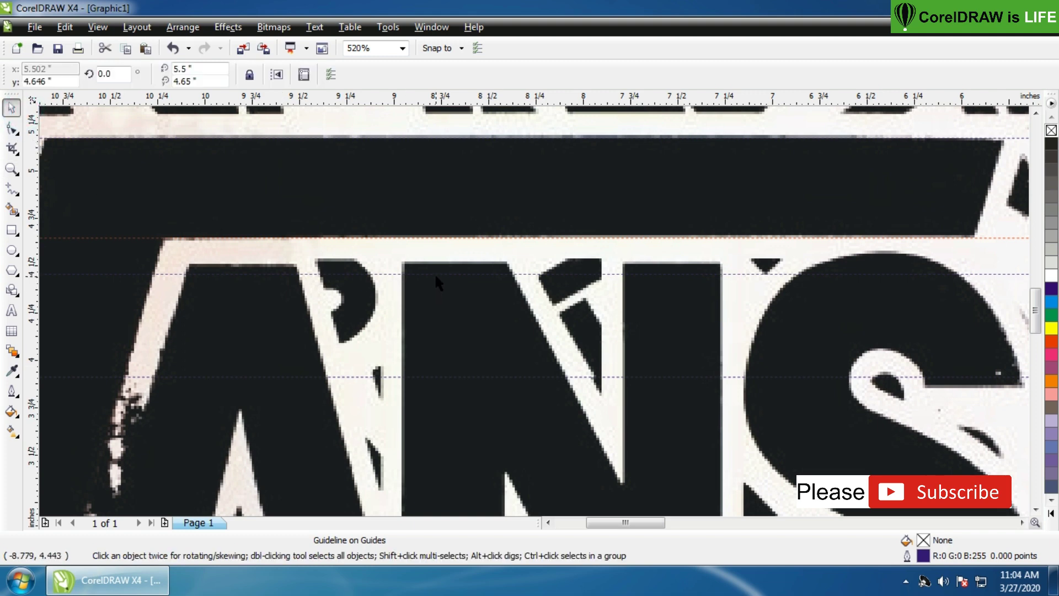
left_click_drag(435, 274, 436, 264)
left_click_drag(907, 376, 907, 383)
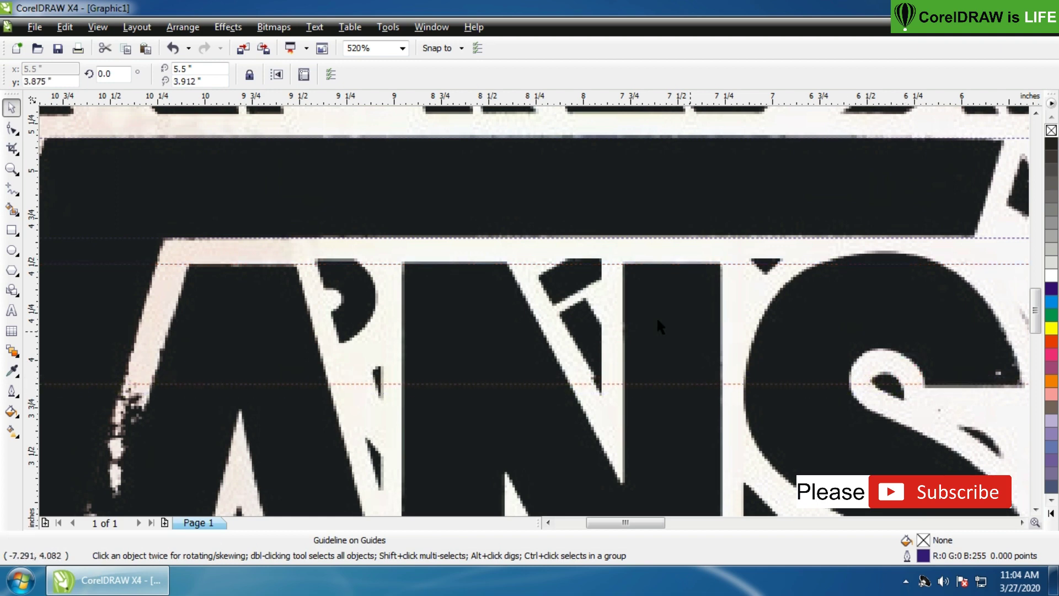
Align guidelines with the base of the A's counter at about 3.006 inches and its crossbar's underside at about 2.54 inches.
left_click(11, 168)
scroll(484, 379, "down", 3)
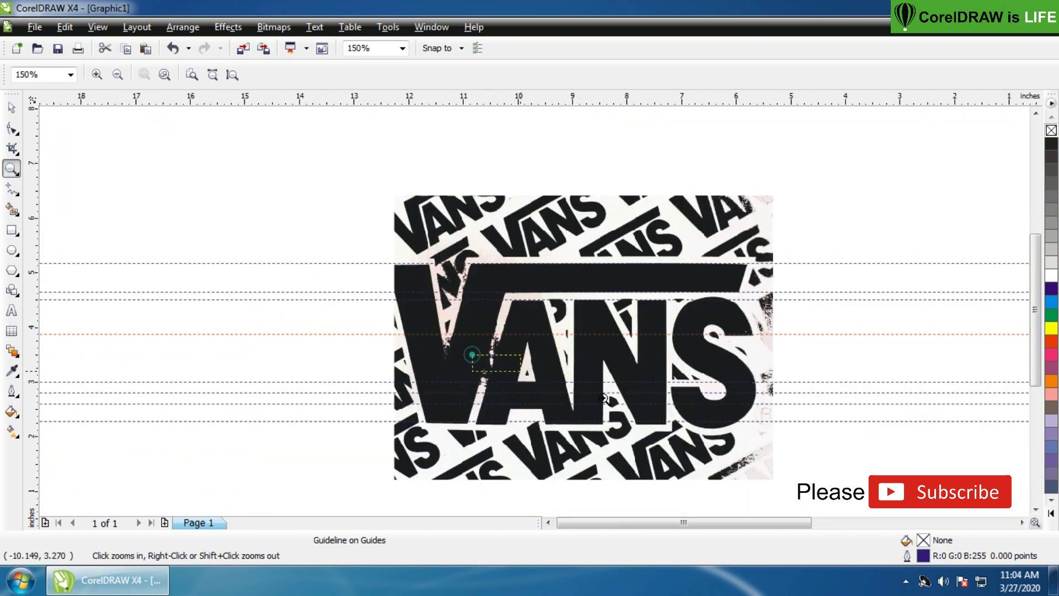
scroll(690, 432, "up", 4)
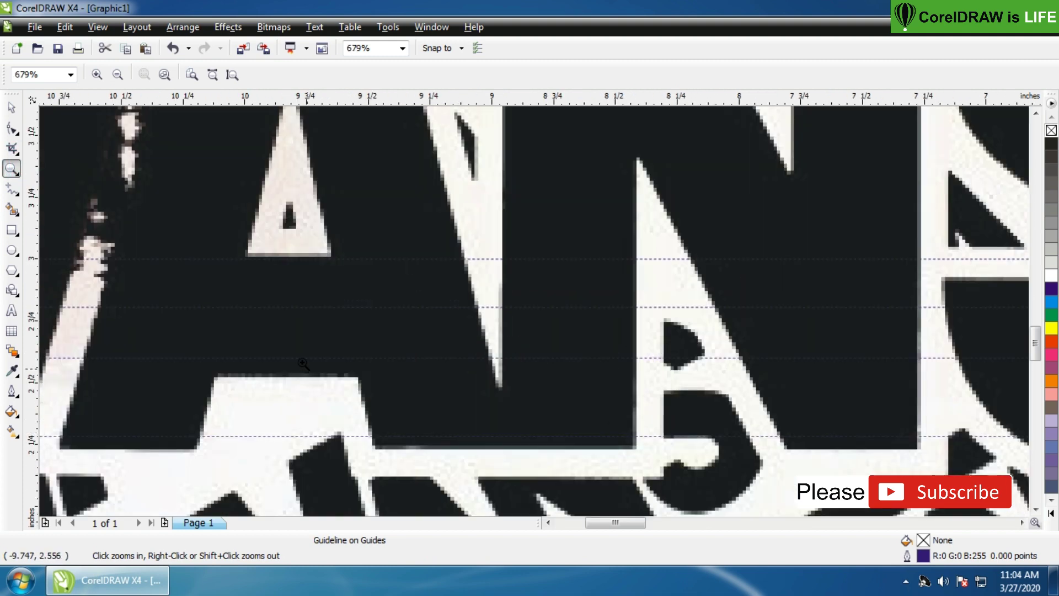
left_click(11, 107)
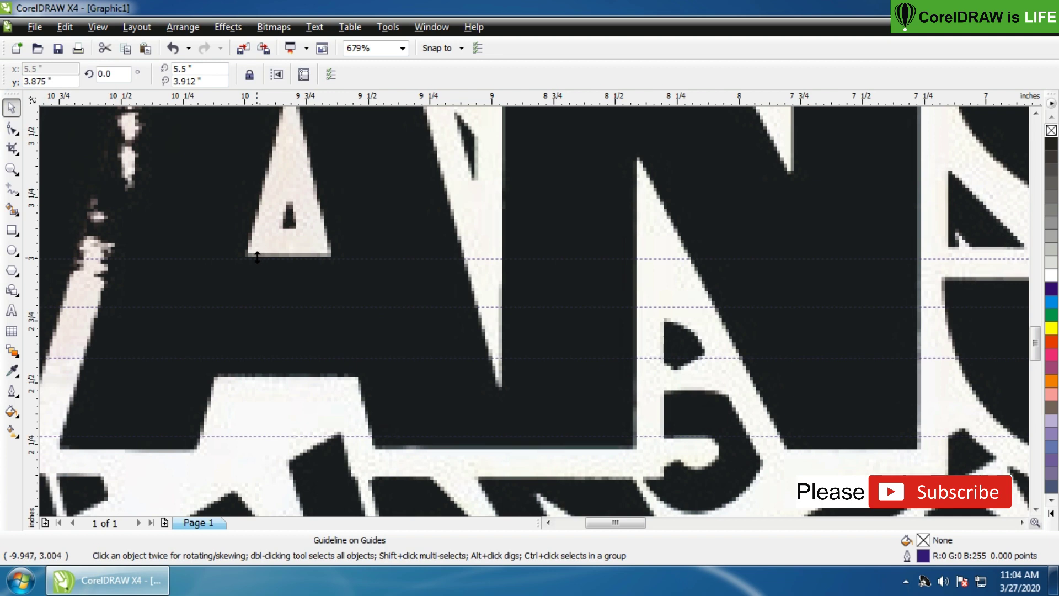
left_click_drag(241, 259, 239, 258)
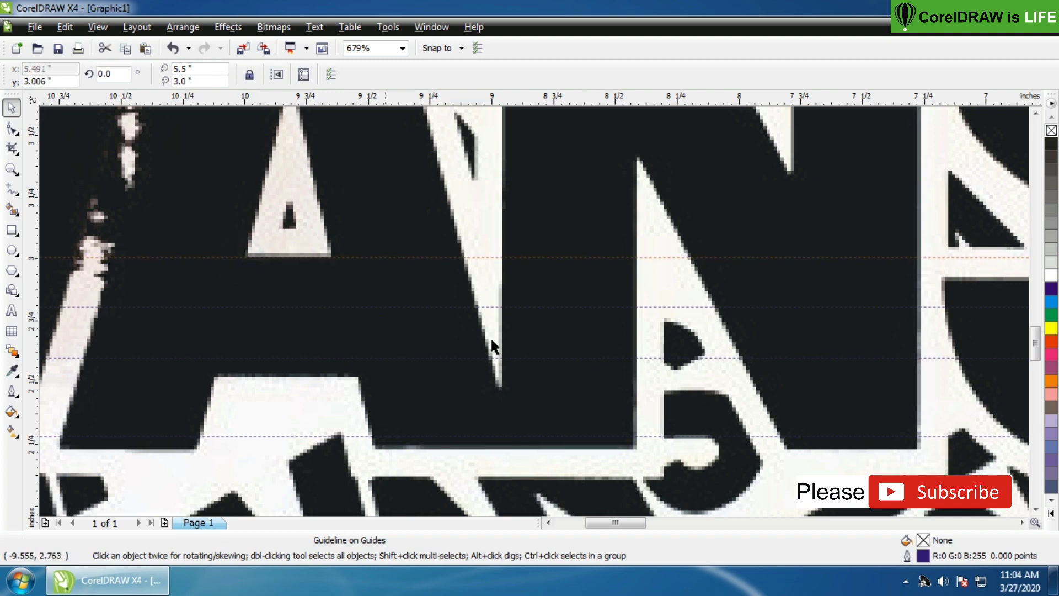
left_click_drag(386, 357, 388, 372)
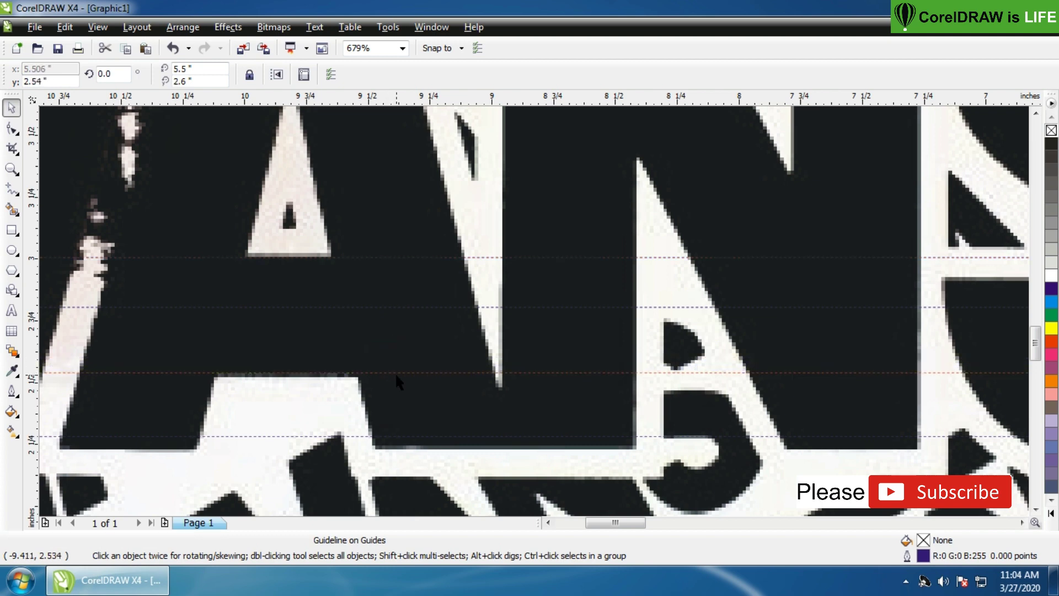
Move guidelines to the letters' baseline at about 2.245 inches and the S's lower terminal edge at about 2.915 inches.
left_click_drag(359, 436, 368, 445)
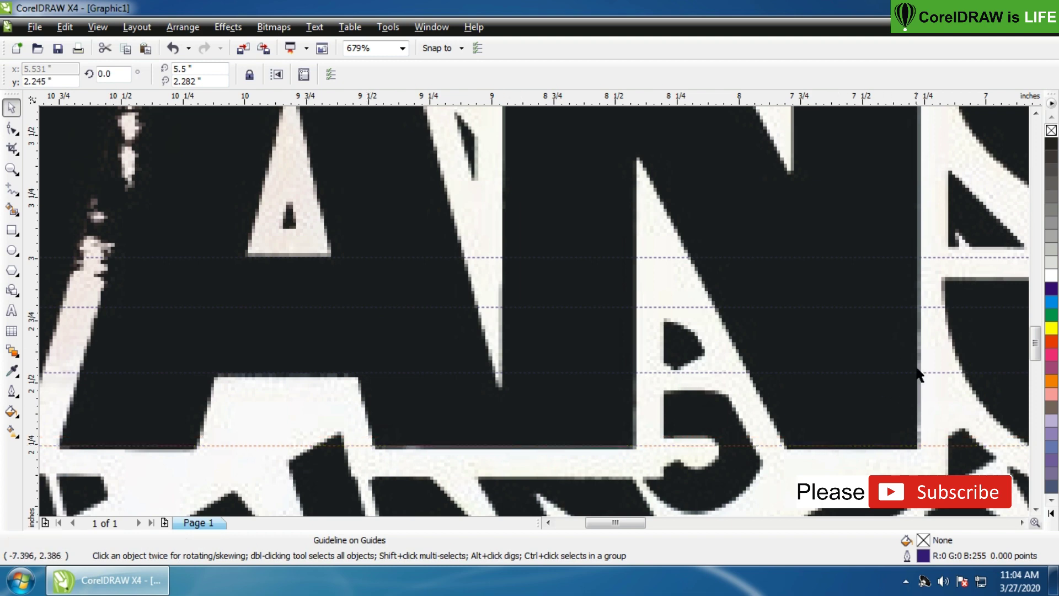
left_click_drag(922, 308, 923, 281)
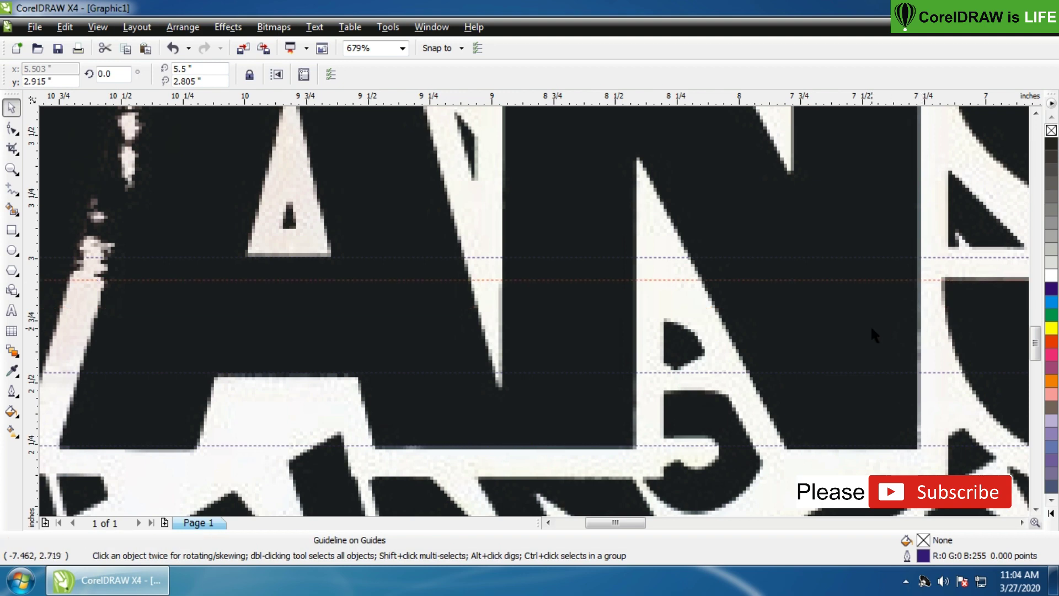
Fine-tune the baseline guideline to about 2.232 inches, along the bottom edge of the A's left leg.
key("F3")
key("z")
left_click_drag(183, 349, 320, 373)
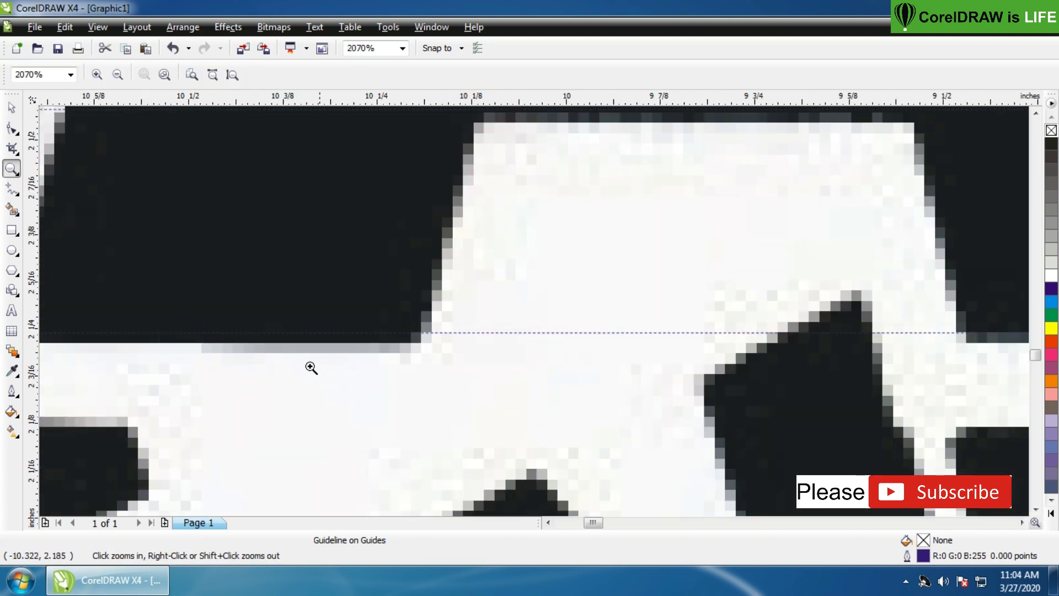
key("space")
left_click_drag(516, 334, 517, 343)
Draw a straight two-node Bezier line along the inner left edge of the V and give it a cyan outline.
scroll(530, 308, "down", 5)
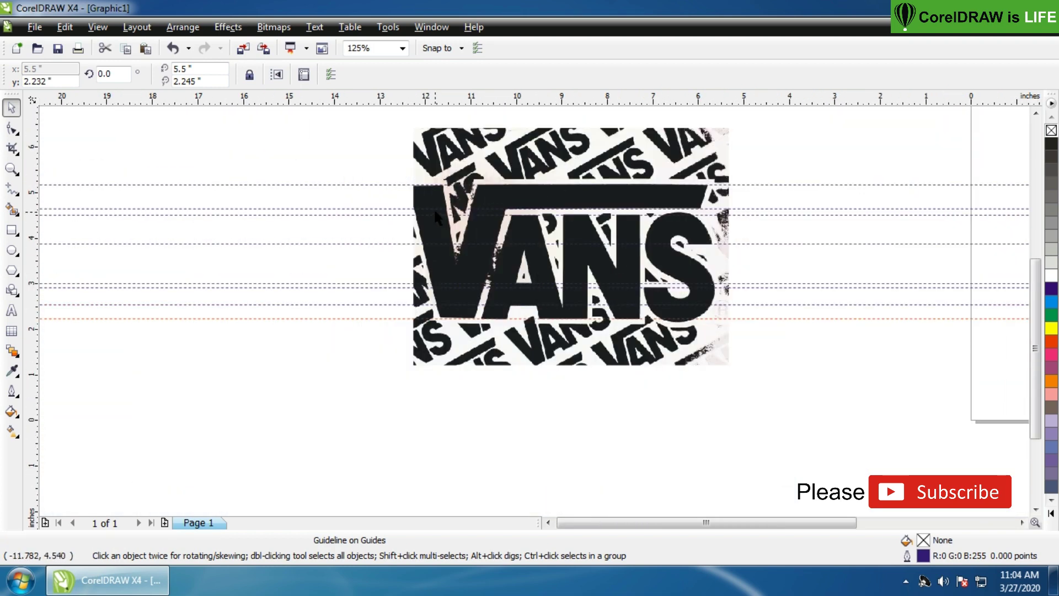
key("z")
left_click_drag(365, 158, 751, 331)
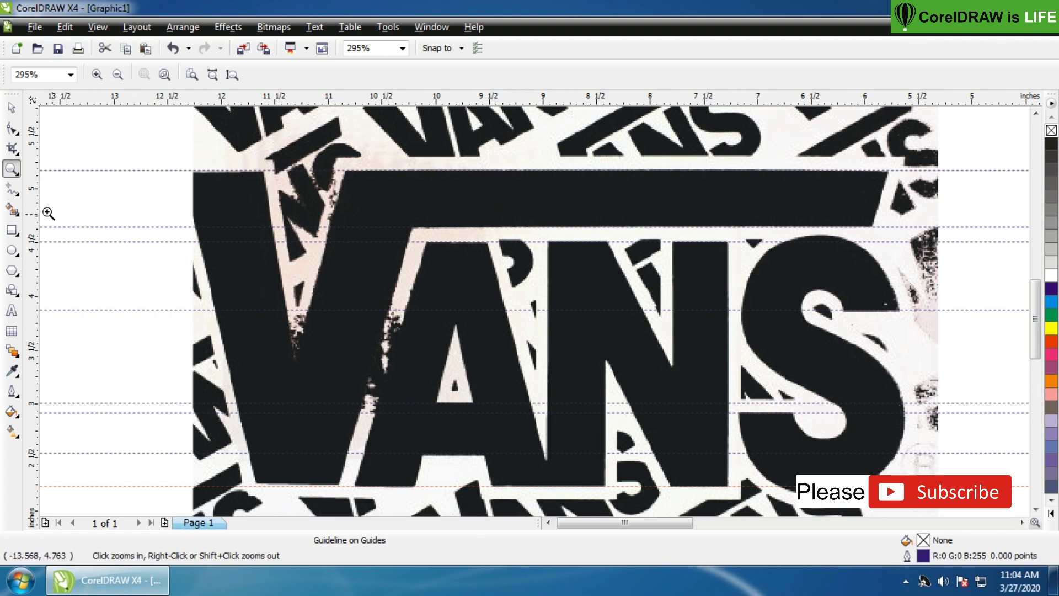
left_click(12, 189)
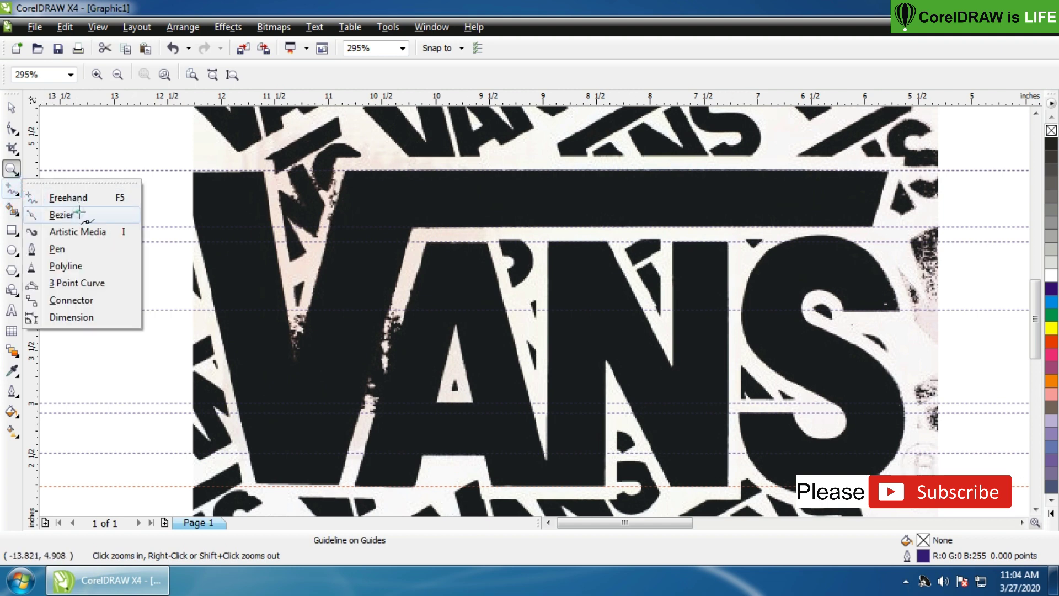
left_click(62, 213)
left_click(257, 159)
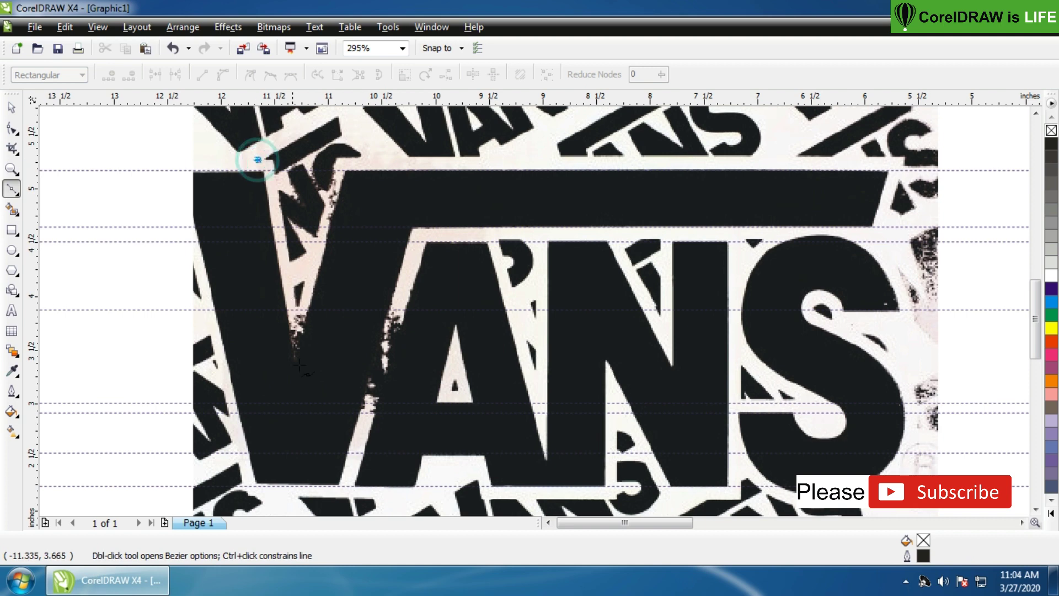
left_click(299, 375)
left_click(11, 108)
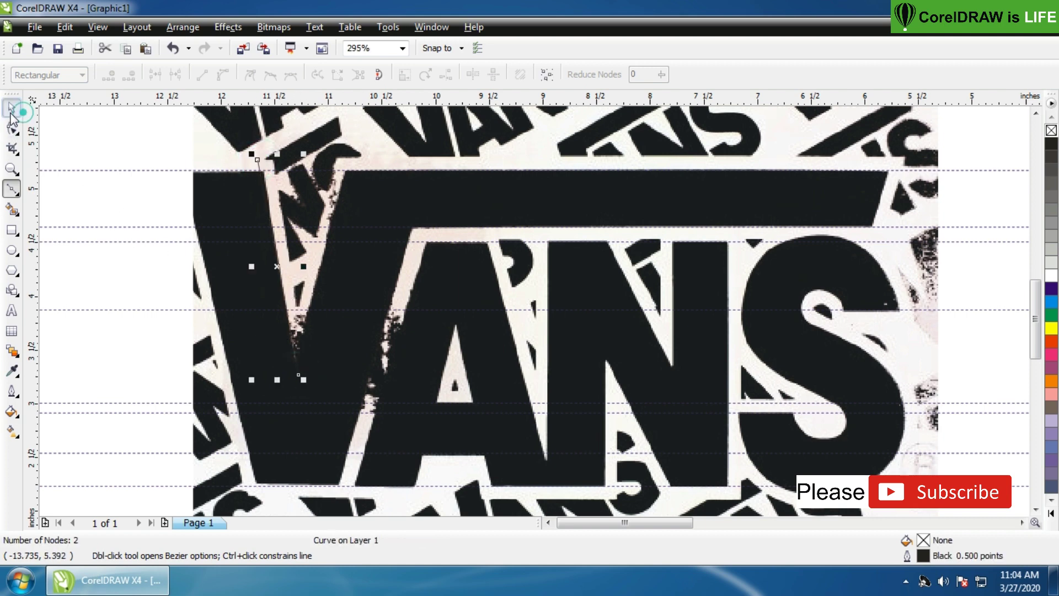
right_click(1052, 302)
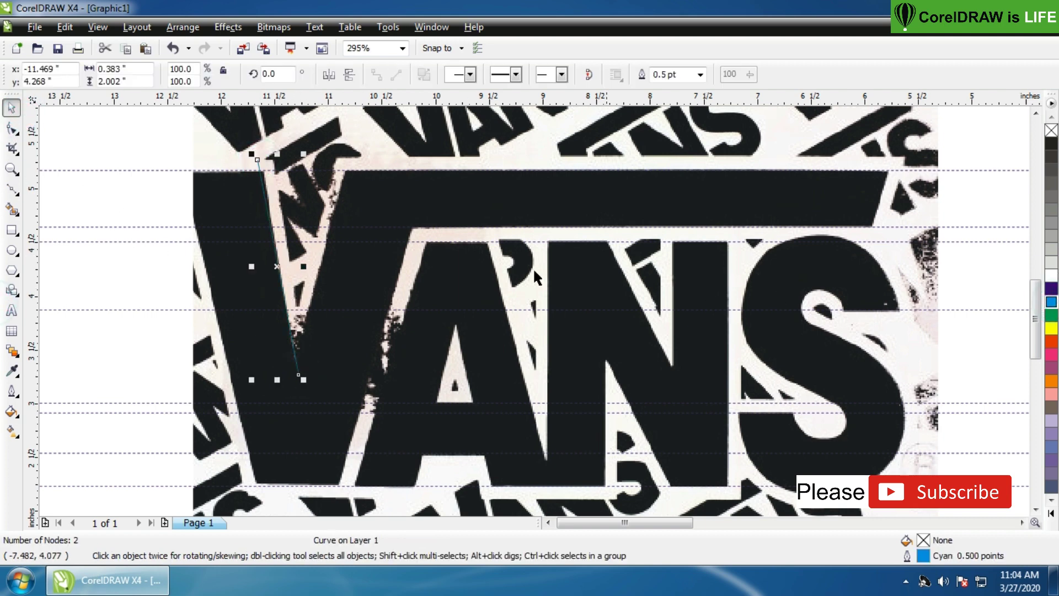
Move the cyan line's lower node slightly down to follow the inner left edge of the V.
left_click(12, 130)
left_click(11, 169)
left_click_drag(225, 160, 370, 396)
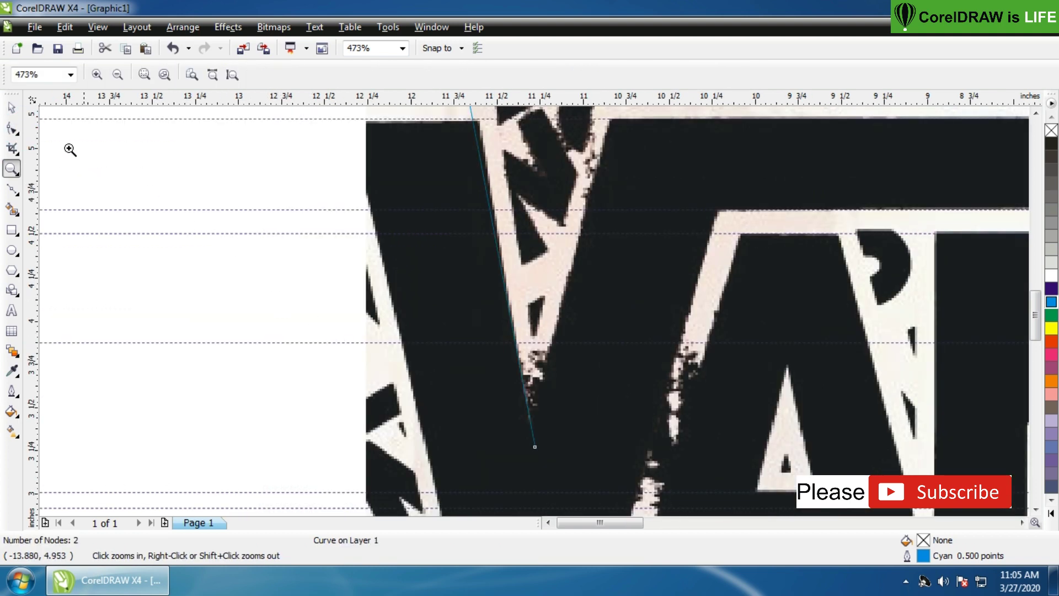
left_click(11, 108)
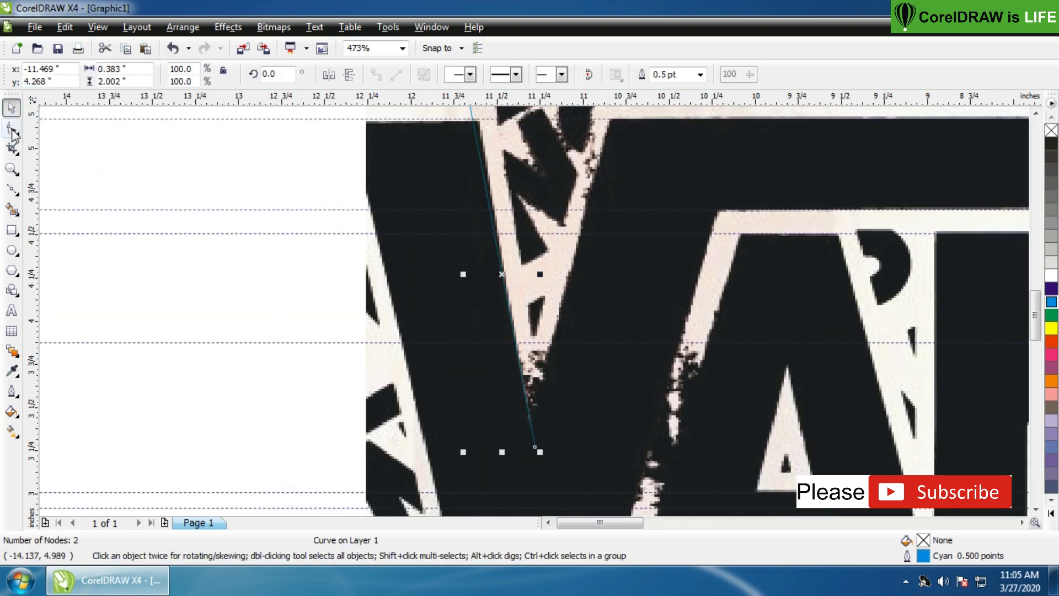
left_click(13, 130)
left_click_drag(536, 449, 535, 456)
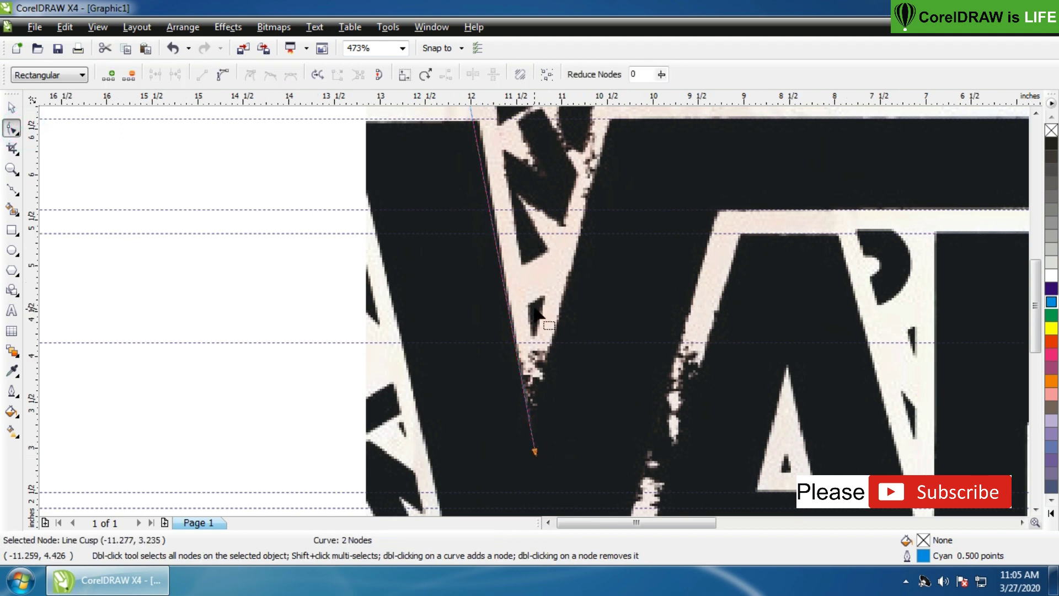
Move the cyan line's upper node slightly up and right to match the V's inner left edge.
scroll(534, 313, "down", 2)
key("z")
left_click(516, 302)
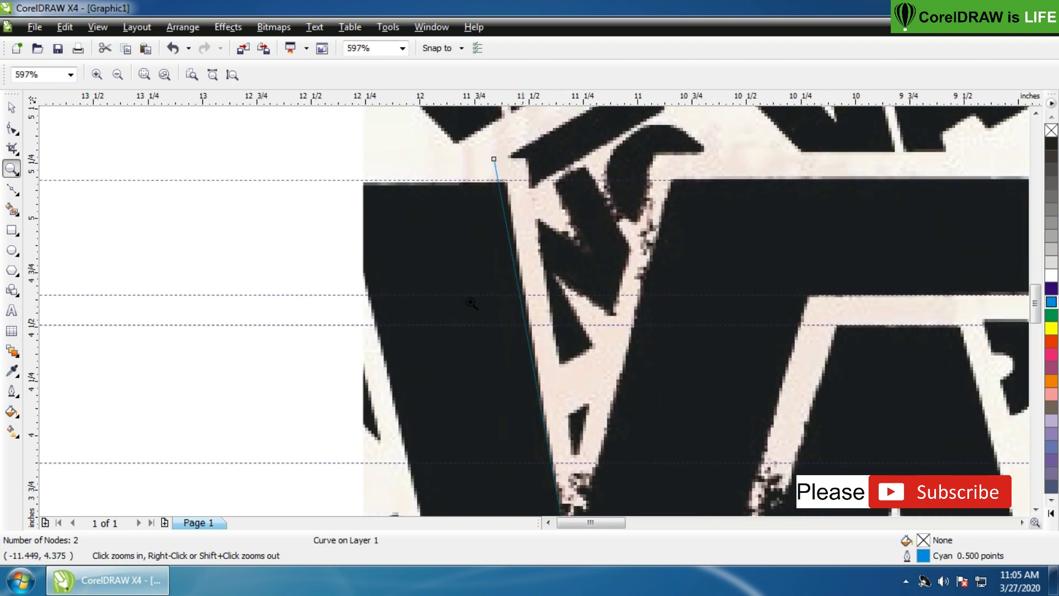
left_click(17, 130)
left_click_drag(491, 158, 498, 155)
Duplicate the cyan line about 0.2 inches to its right and mirror the copy horizontally.
scroll(532, 310, "down", 3)
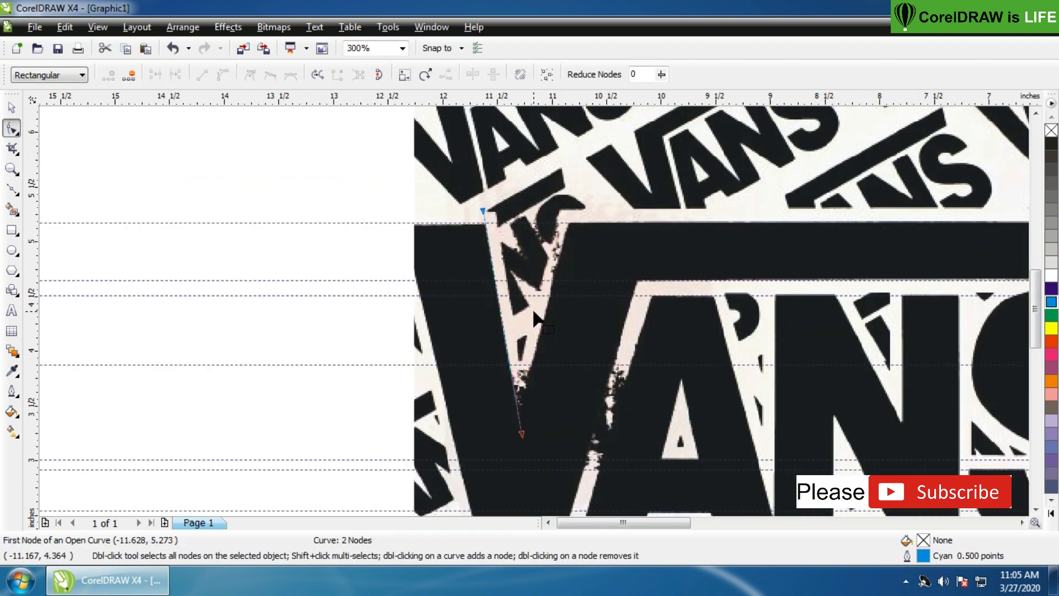
key("z")
left_click_drag(386, 224, 665, 455)
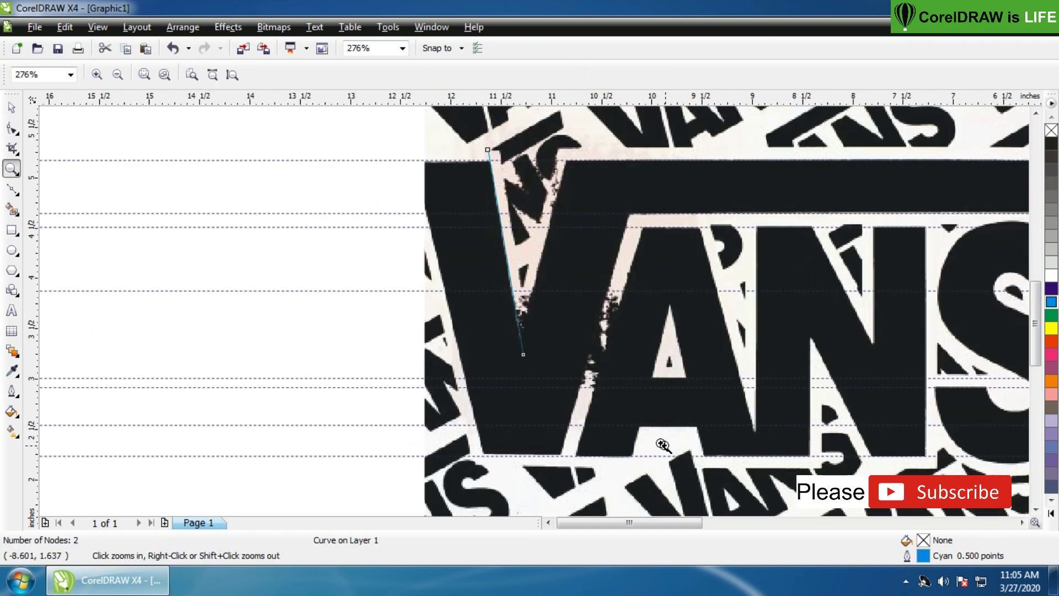
left_click(11, 107)
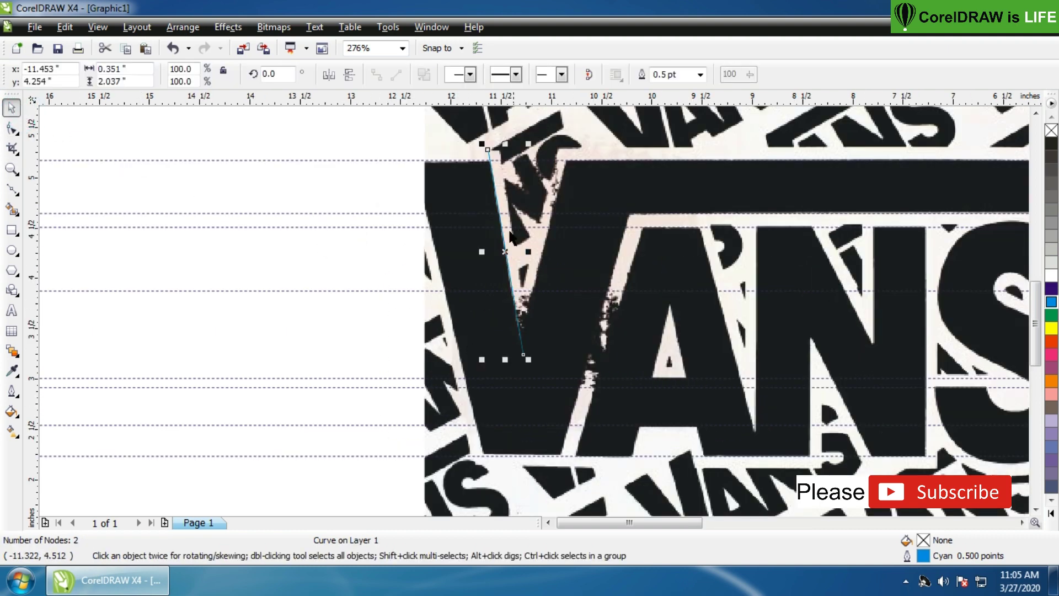
left_click_drag(505, 253, 525, 251)
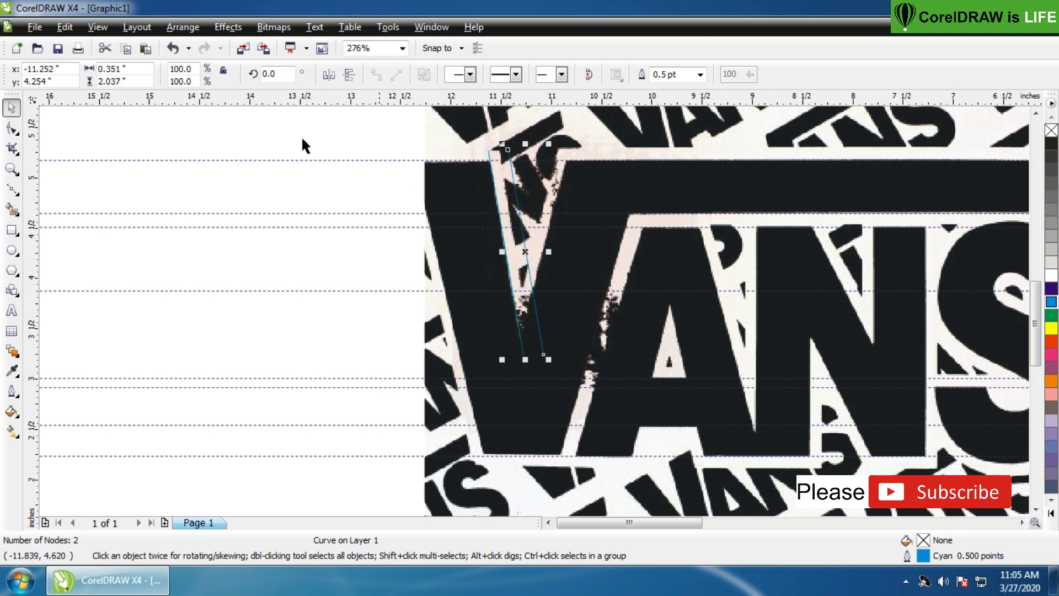
left_click(335, 73)
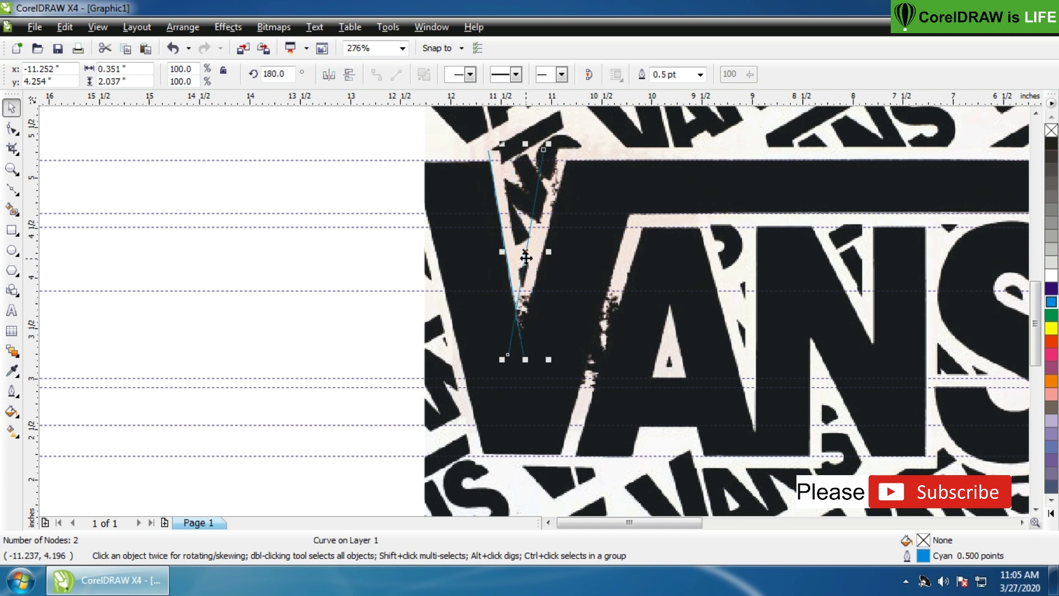
Move the mirrored cyan line onto the V's inner right edge and adjust both end nodes to follow that edge.
left_click_drag(526, 257, 539, 253)
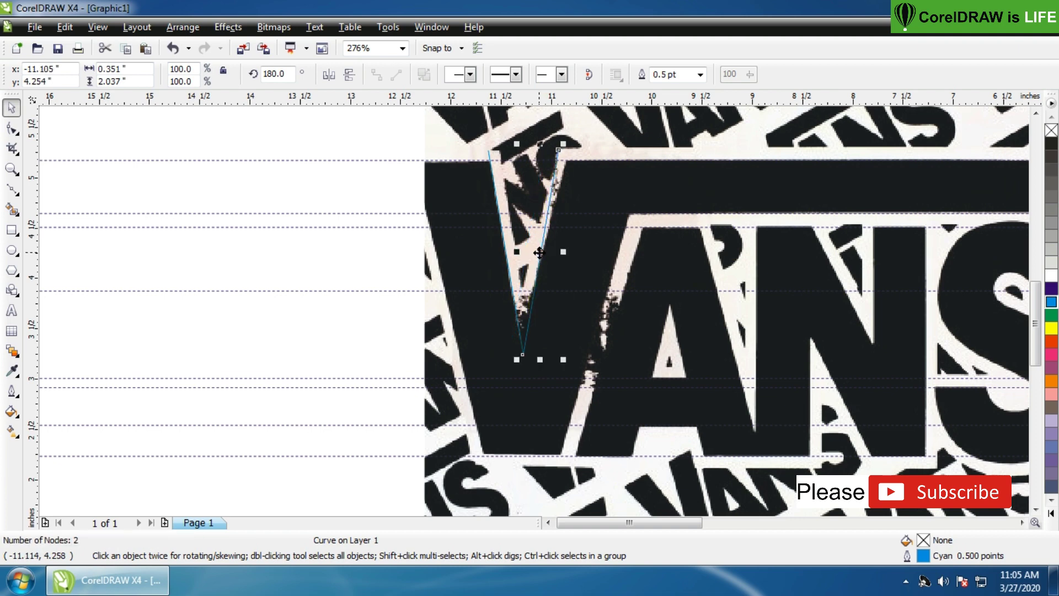
left_click(11, 128)
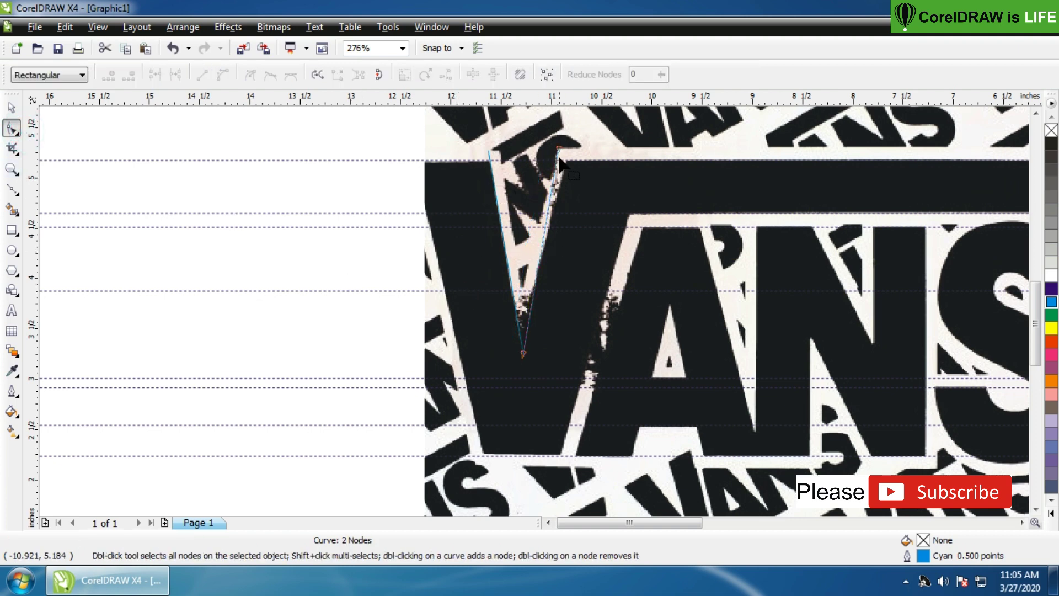
left_click_drag(559, 156, 570, 145)
mouse_move(523, 353)
left_mouse_down()
mouse_move(502, 372)
mouse_move(519, 357)
left_mouse_up()
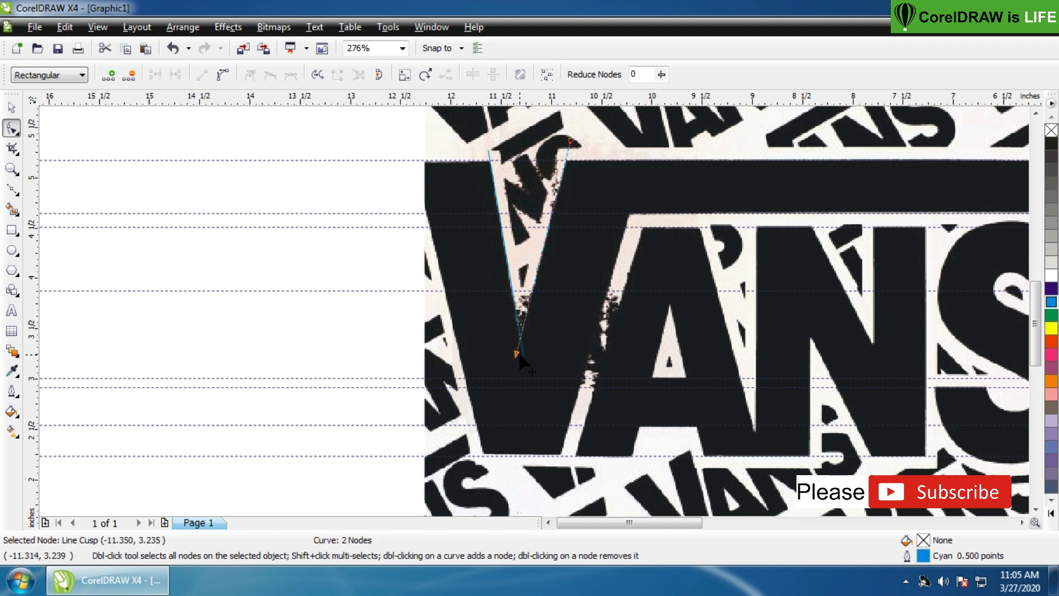
Duplicate the line onto the V's outer right edge and adjust its nodes, extending the lower one past the letter's base.
left_click(11, 108)
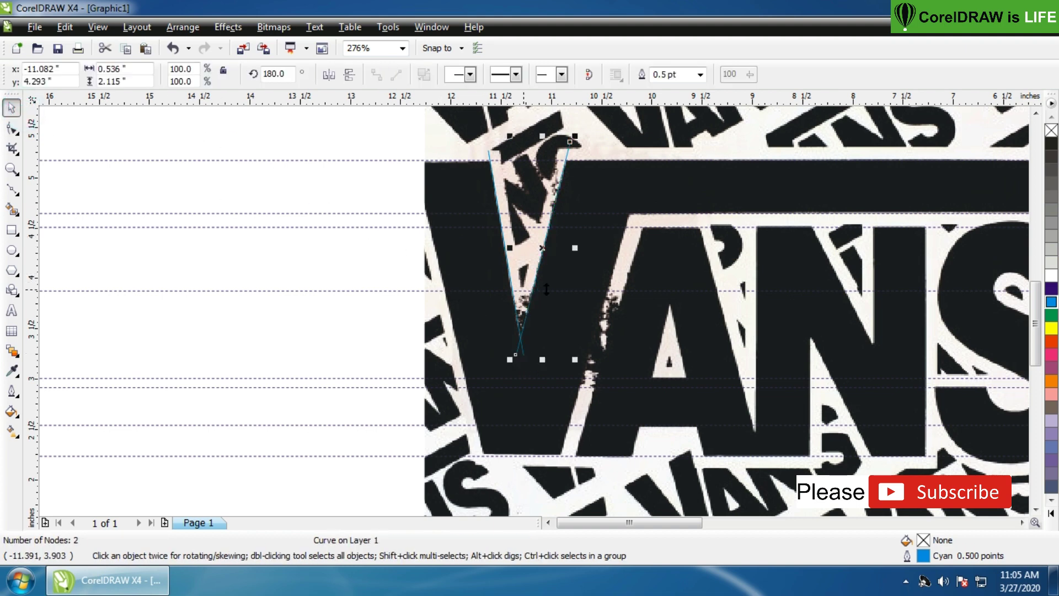
left_click_drag(541, 253, 604, 303)
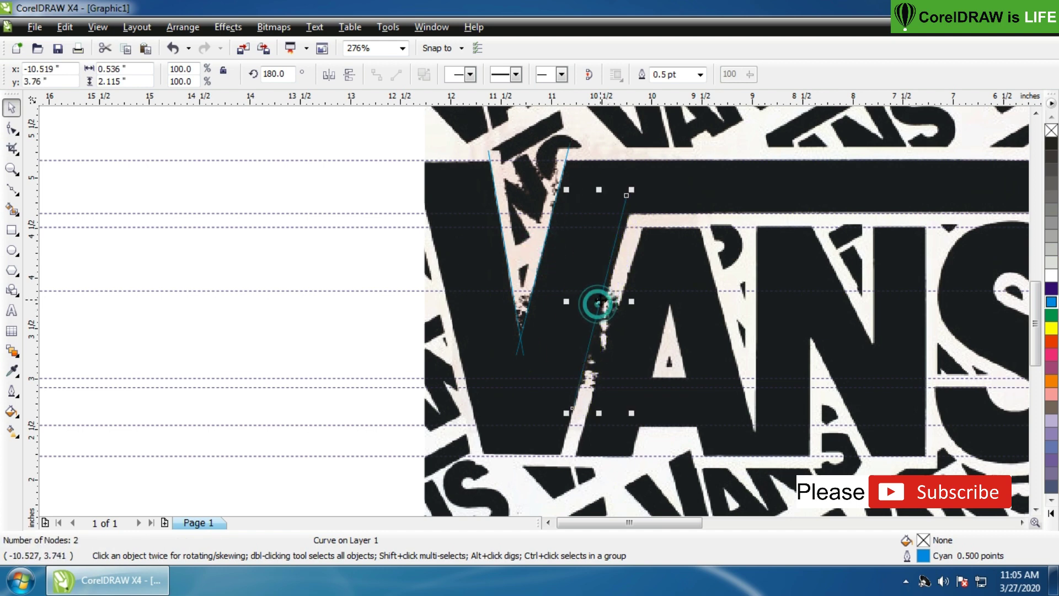
left_click(12, 127)
left_click_drag(628, 194, 634, 197)
left_click_drag(571, 414, 555, 480)
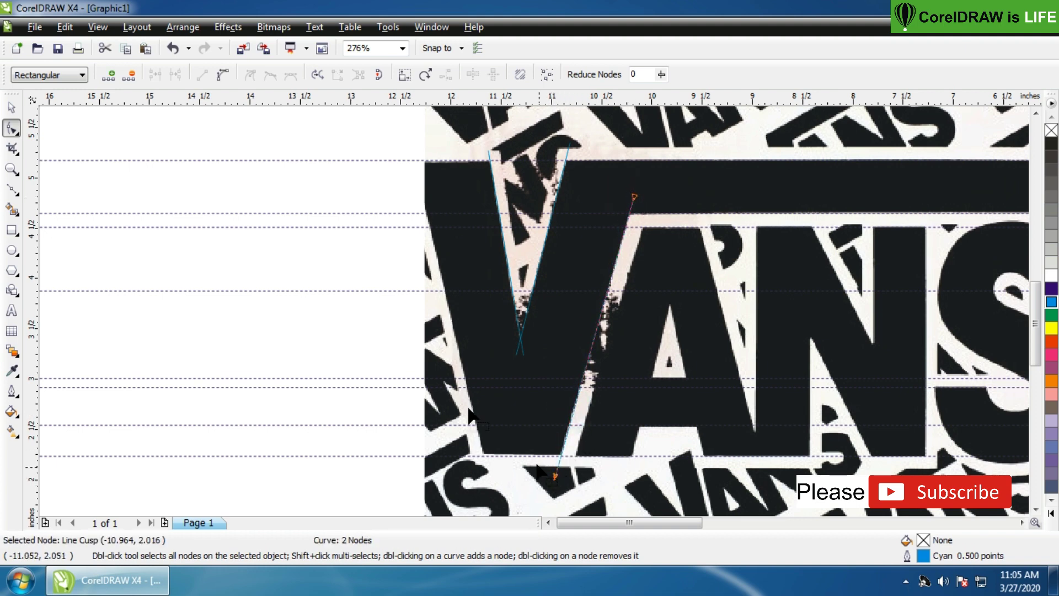
Copy the line onto the A's outer left and inner left edges, and shorten the inner copy at both end nodes to fit.
left_click(16, 113)
left_click_drag(593, 338, 657, 377)
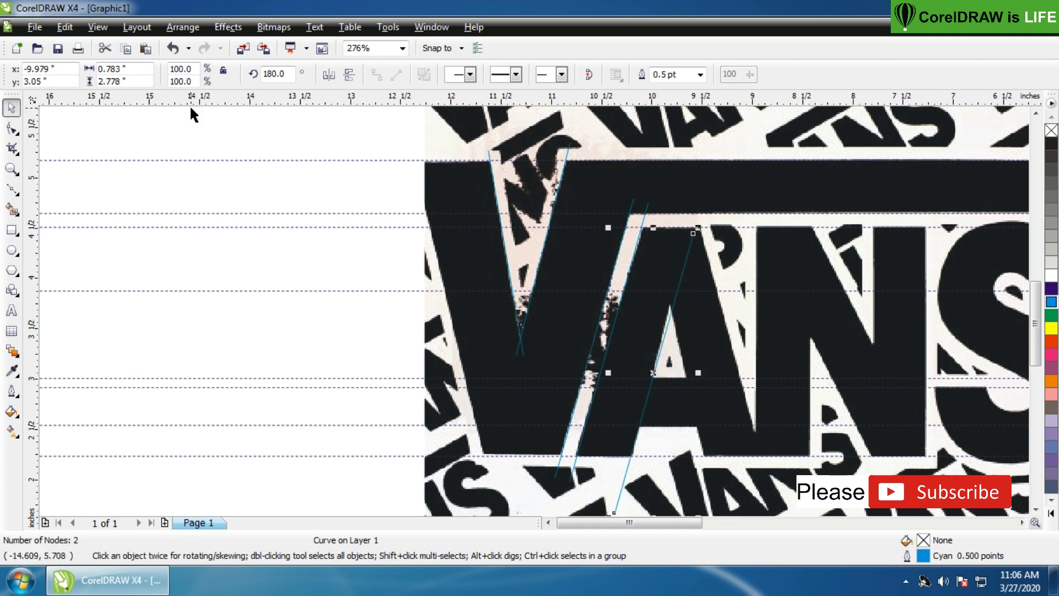
left_click(12, 130)
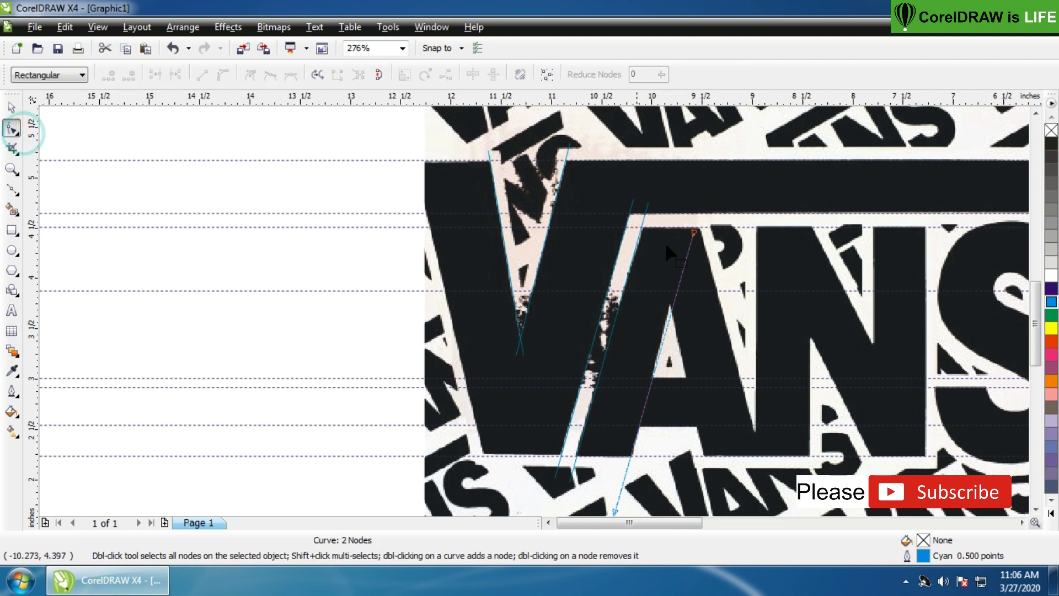
left_click_drag(694, 234, 690, 245)
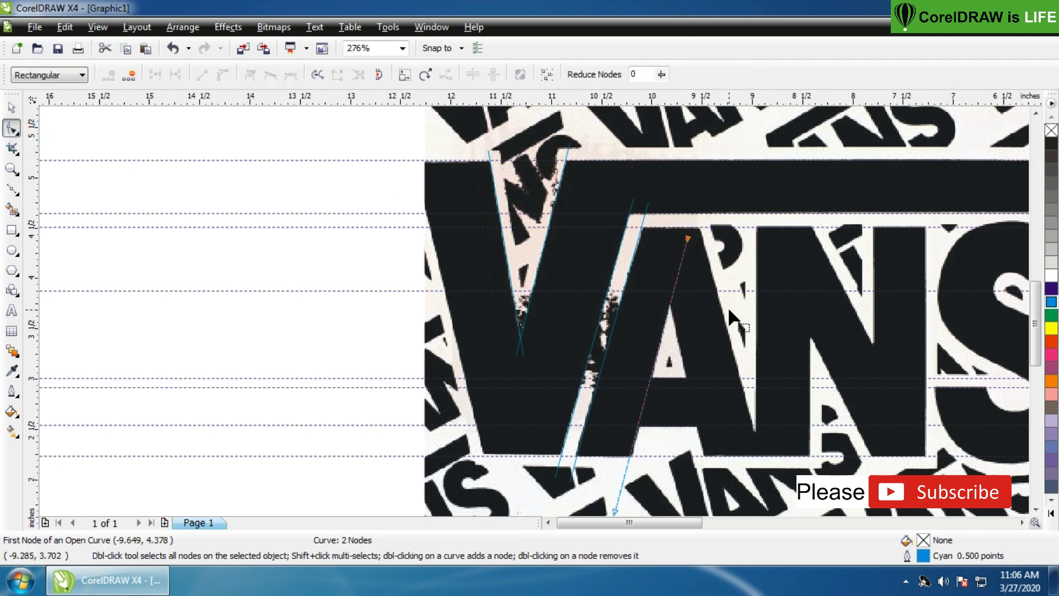
left_click_drag(617, 502, 627, 445)
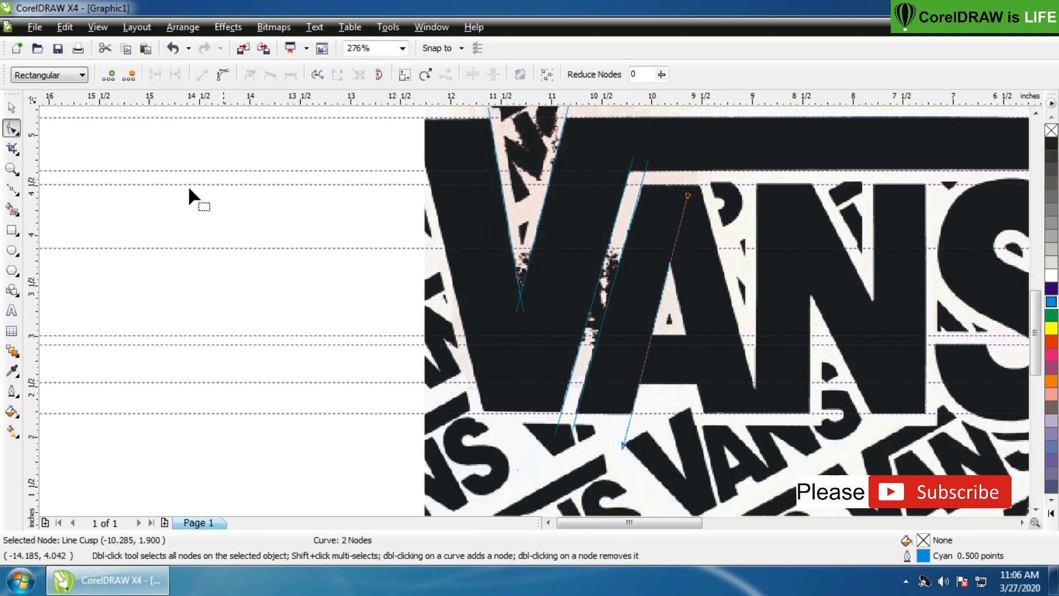
Duplicate the A's inner left line, mirror the copy horizontally and place it along the A's inner right edge.
left_click(11, 107)
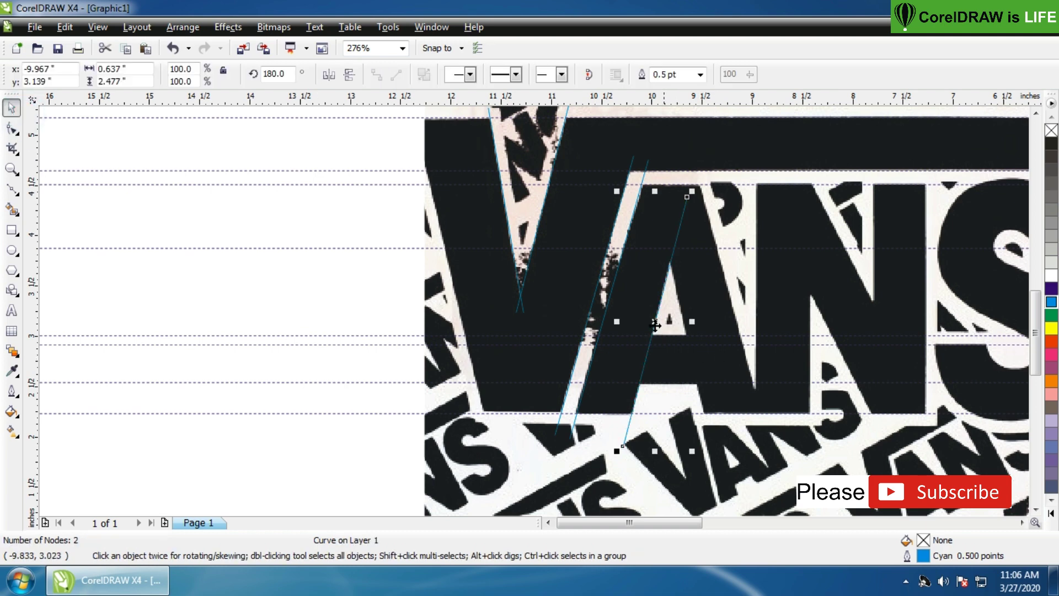
left_click_drag(653, 321, 670, 321)
left_click(330, 76)
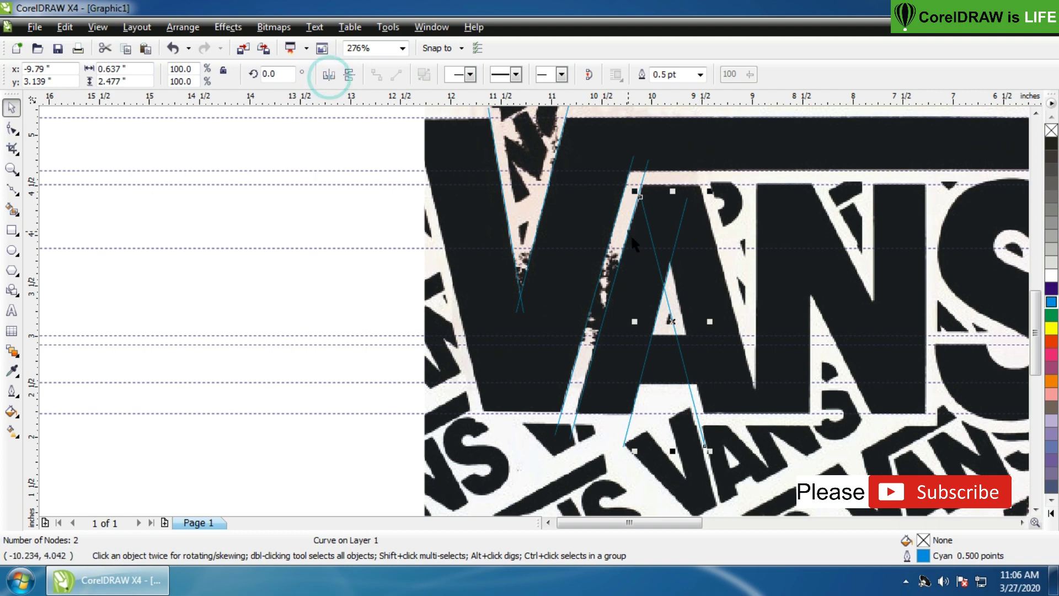
left_click_drag(672, 323, 681, 322)
Adjust both end nodes of the mirrored line to match the A's inner right edge.
left_click(12, 130)
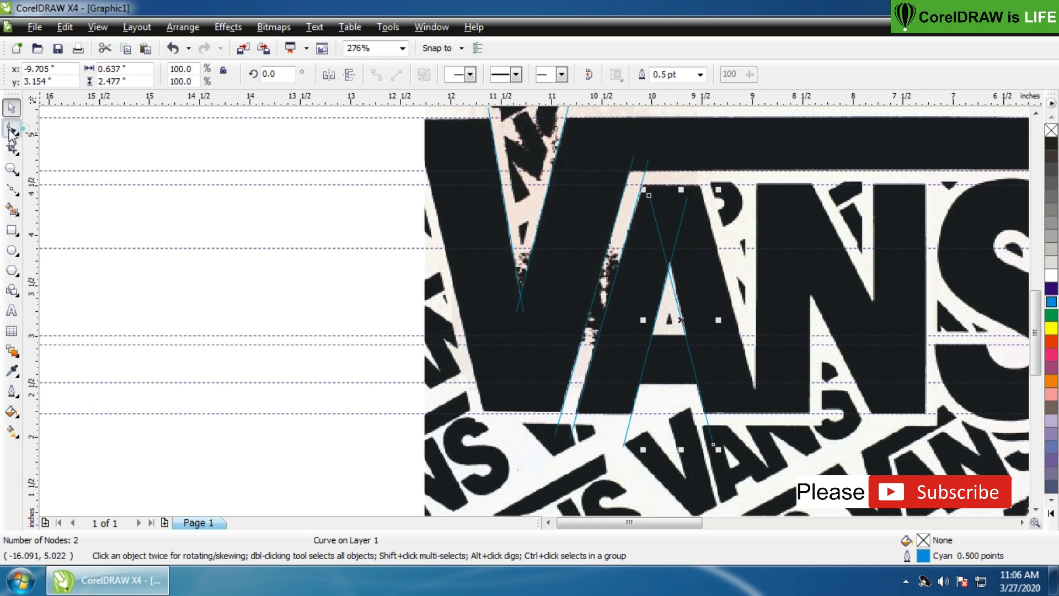
left_click_drag(653, 201, 659, 210)
left_click_drag(711, 442, 710, 447)
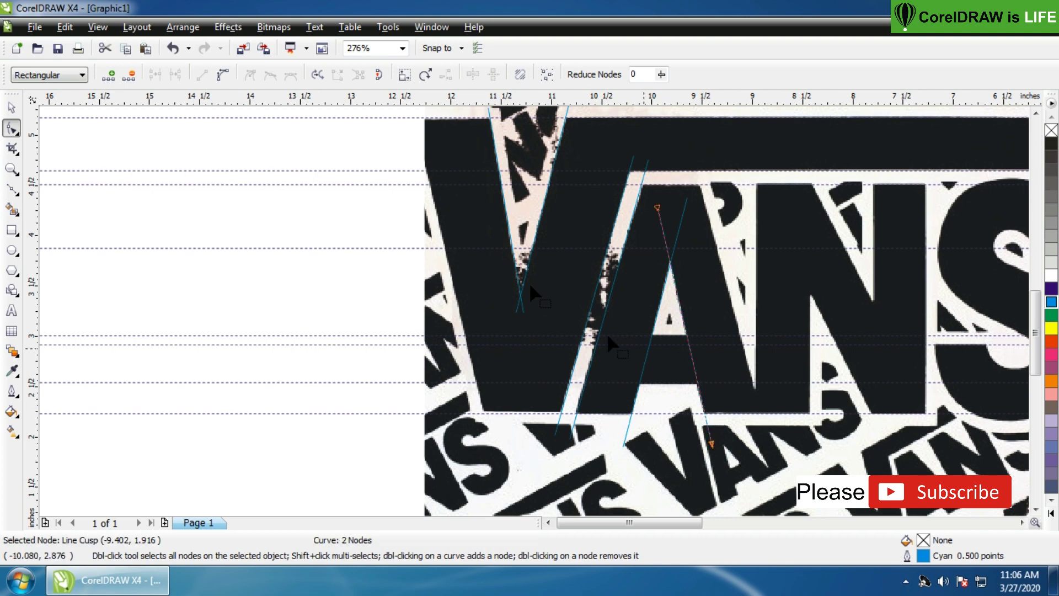
Duplicate the V's inner left line onto its outer left edge and extend both nodes beyond the letter's top and base.
left_click(11, 108)
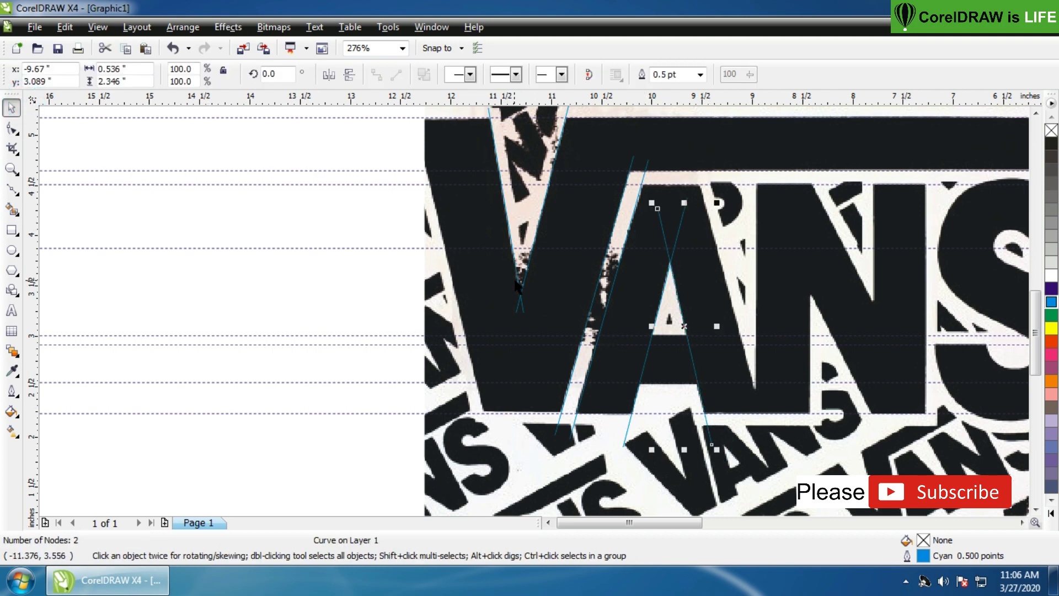
left_click_drag(509, 218, 457, 273)
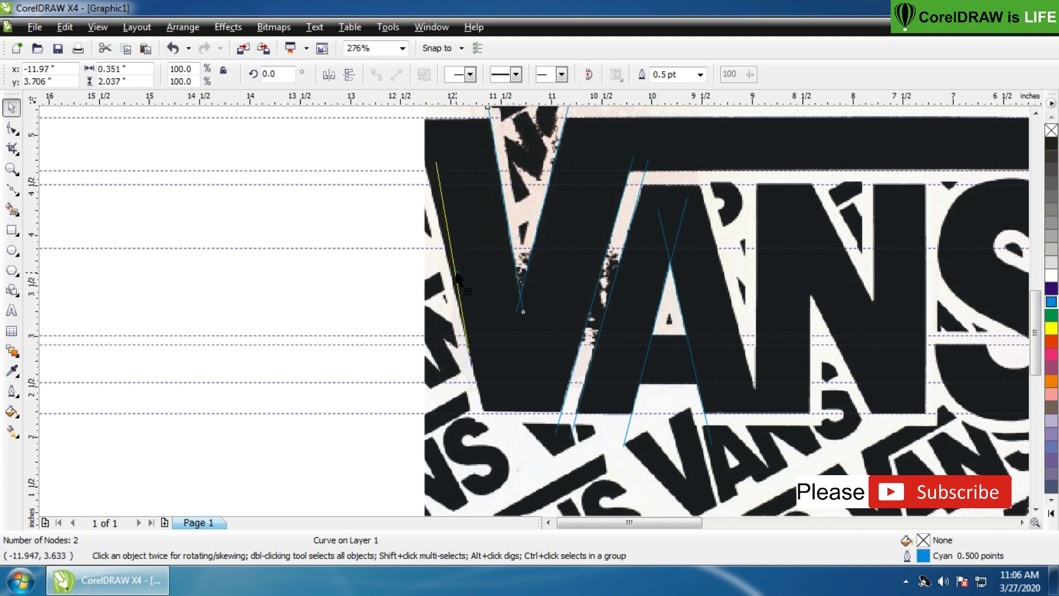
left_click(17, 128)
left_click_drag(472, 367, 489, 436)
left_click_drag(434, 162, 407, 141)
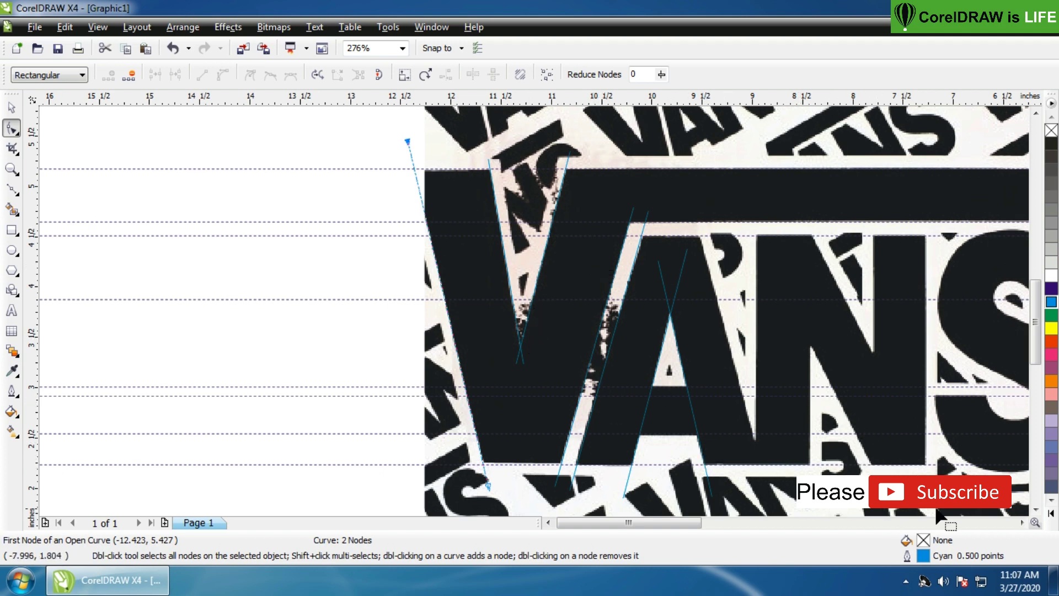
Nudge the upper node of the A's outer left line slightly to the right to match the letter's edge.
scroll(1031, 523, "right", 2)
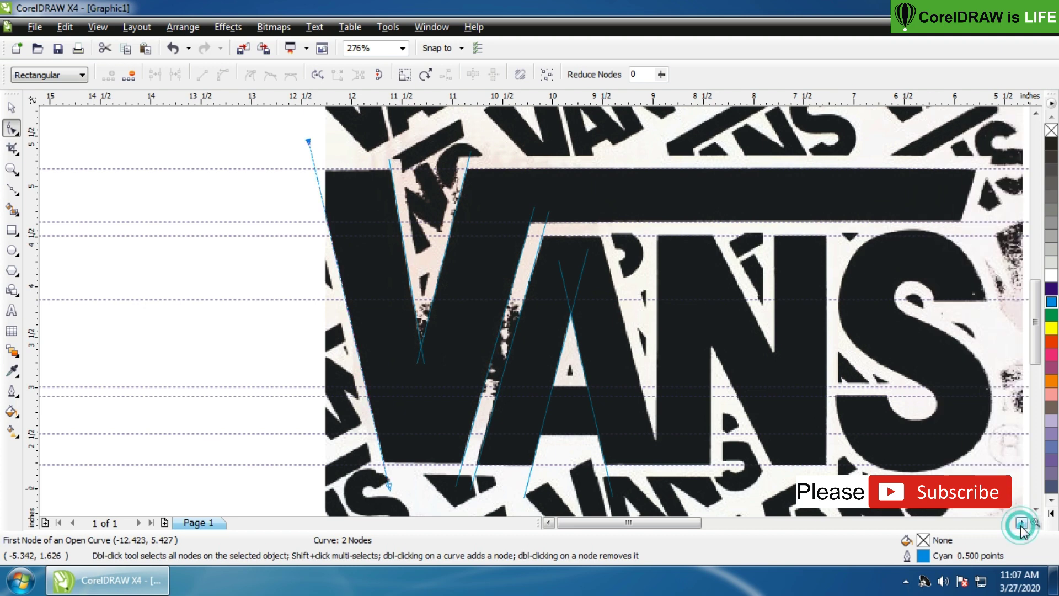
left_click(12, 108)
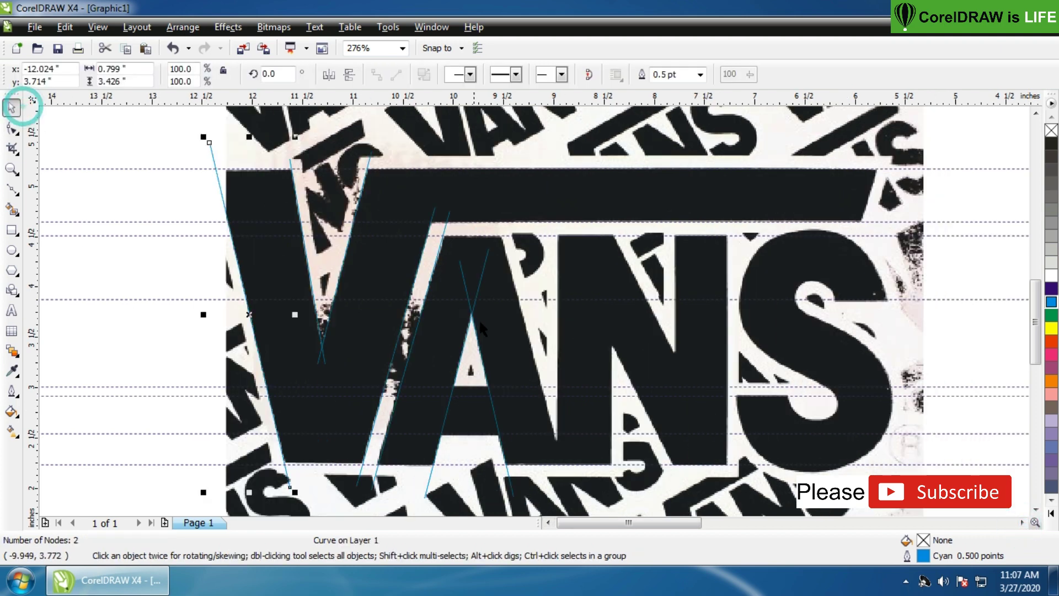
left_click(463, 279)
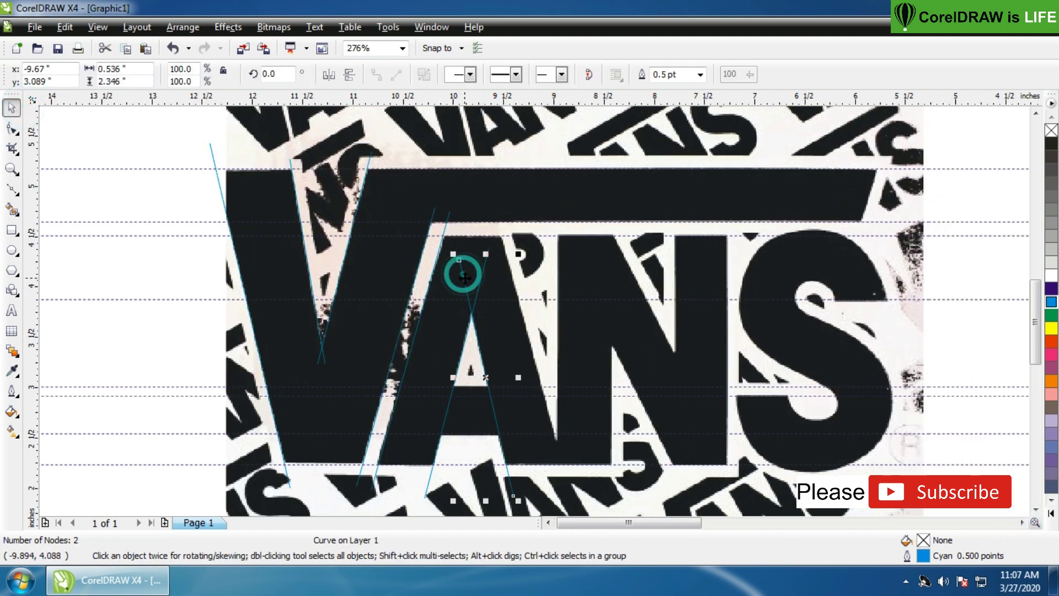
left_click(12, 128)
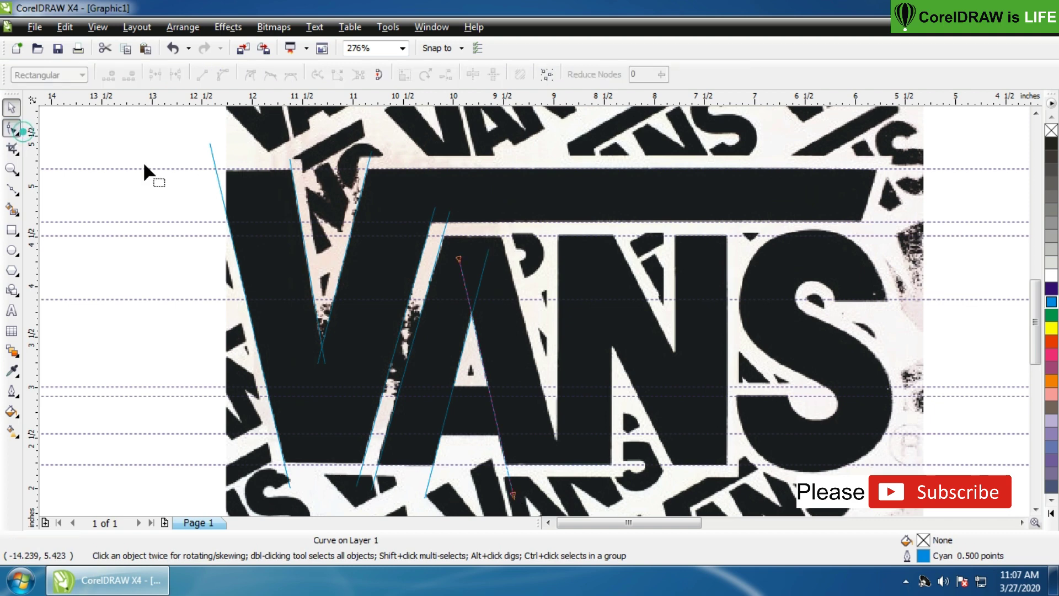
left_click(455, 215)
left_click_drag(455, 212, 452, 213)
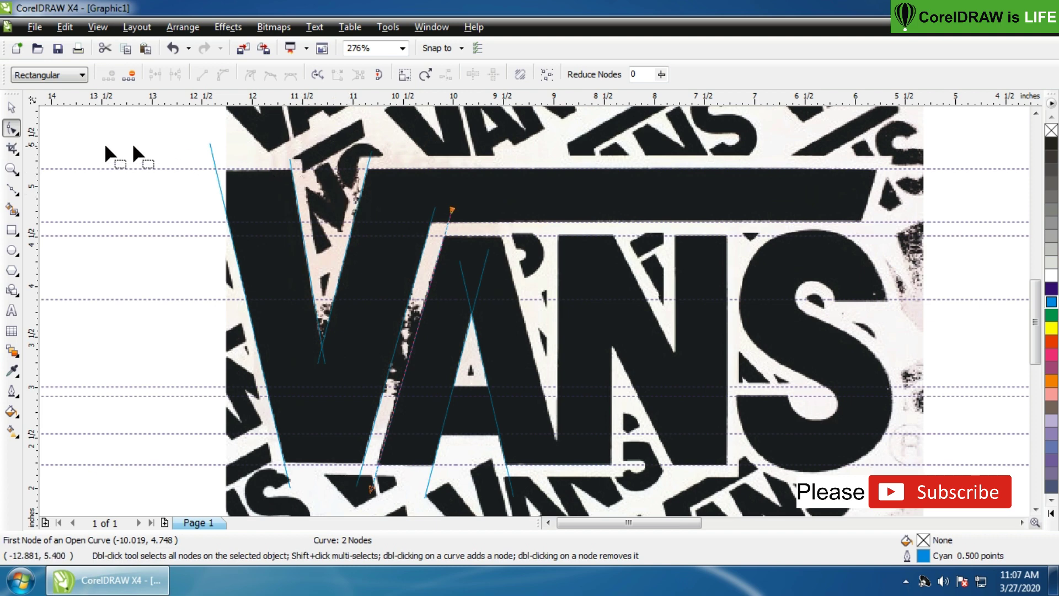
Duplicate the A's outer left line, mirror the copy vertically and place it along the A's outer right edge.
left_click(13, 109)
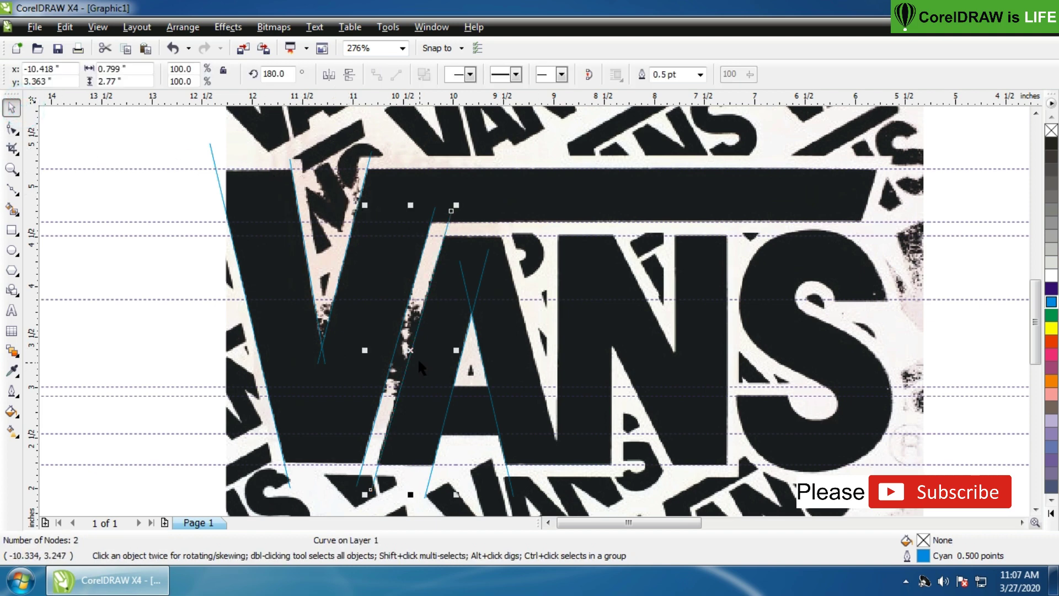
left_click_drag(412, 353, 507, 363)
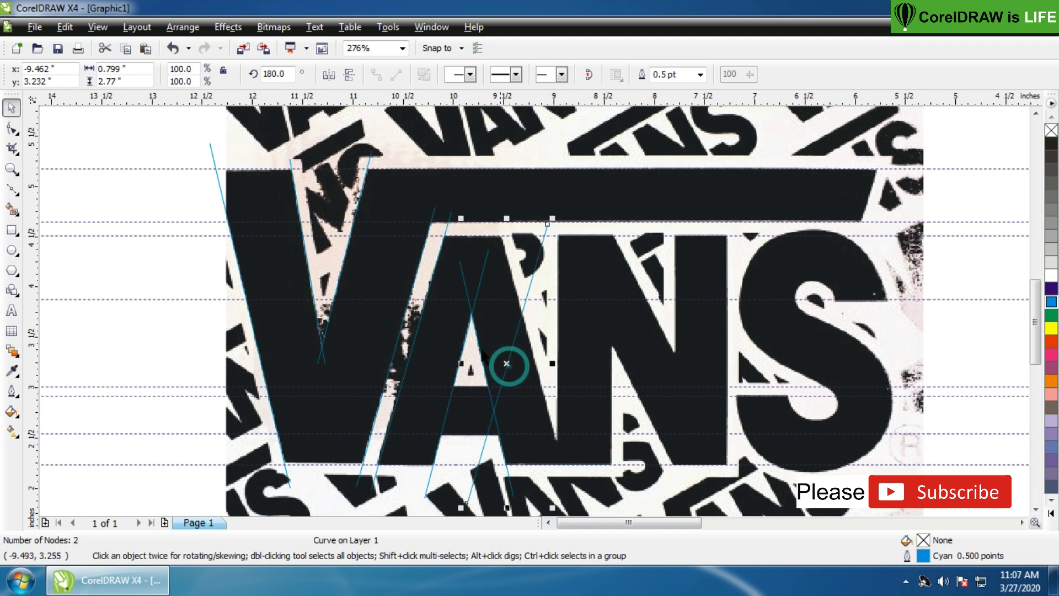
left_click(348, 77)
left_click_drag(505, 360, 519, 306)
Shorten the outer right line to just above the A's top and fine-tune both end nodes to follow the edge.
left_click(12, 128)
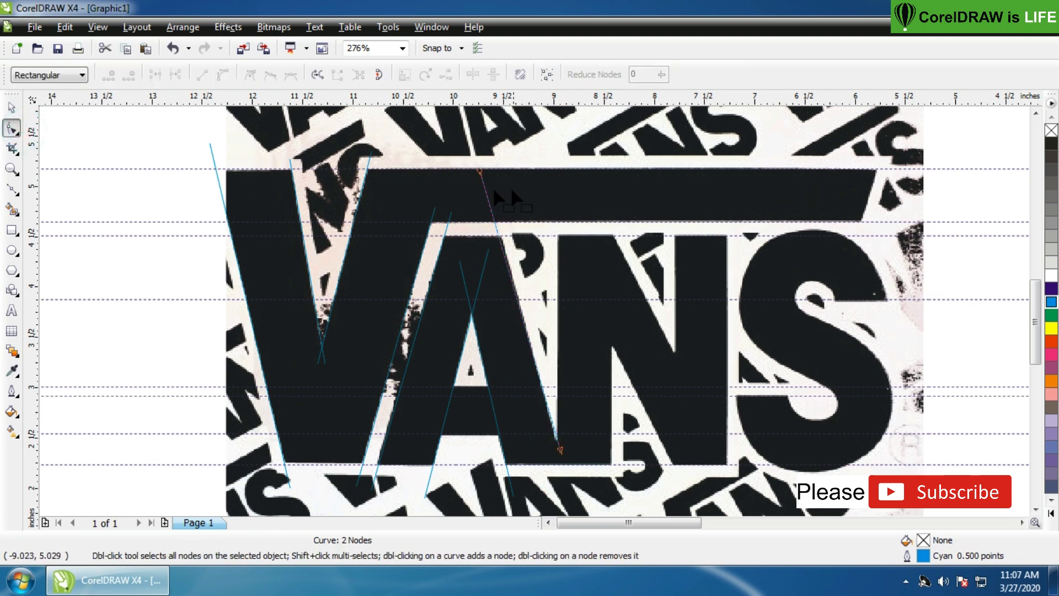
left_click_drag(479, 175, 500, 233)
left_click_drag(565, 449, 561, 448)
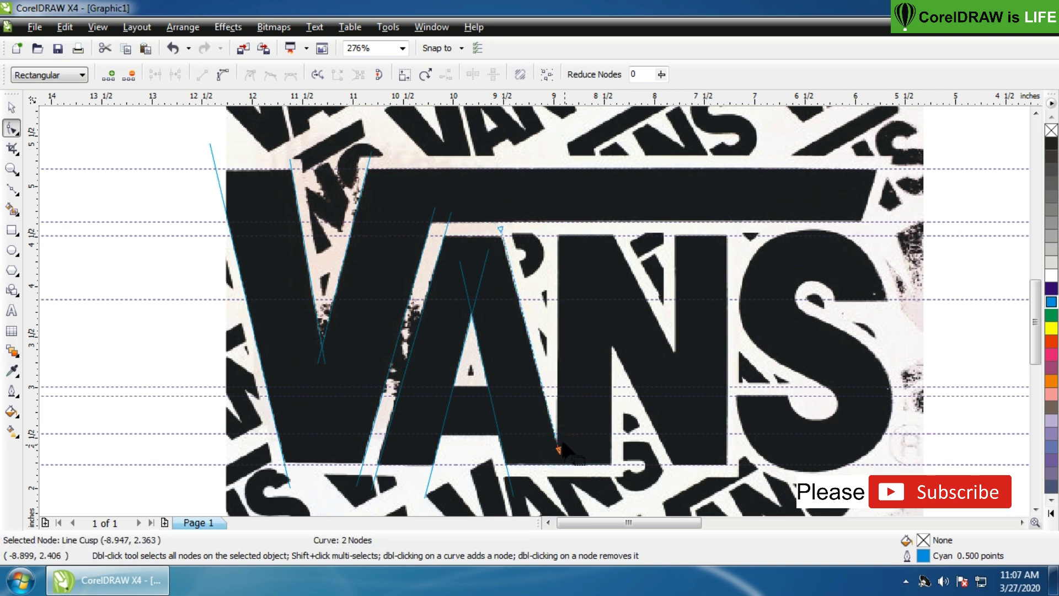
left_click_drag(501, 229, 500, 230)
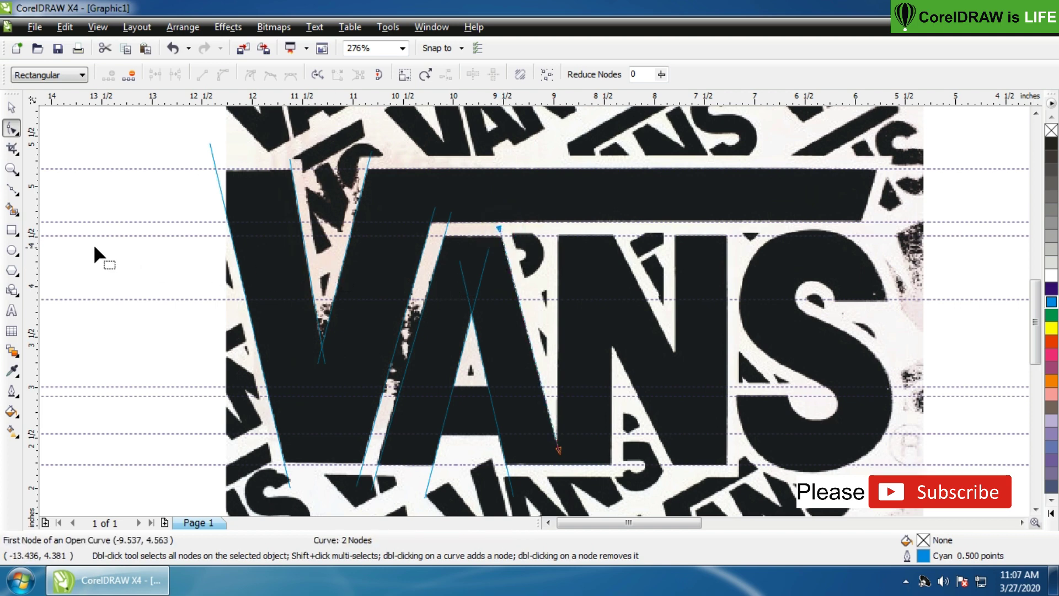
Draw a rectangle about 0.54 by 2.31 inches over the N's left stem and give it a cyan outline.
left_click(11, 230)
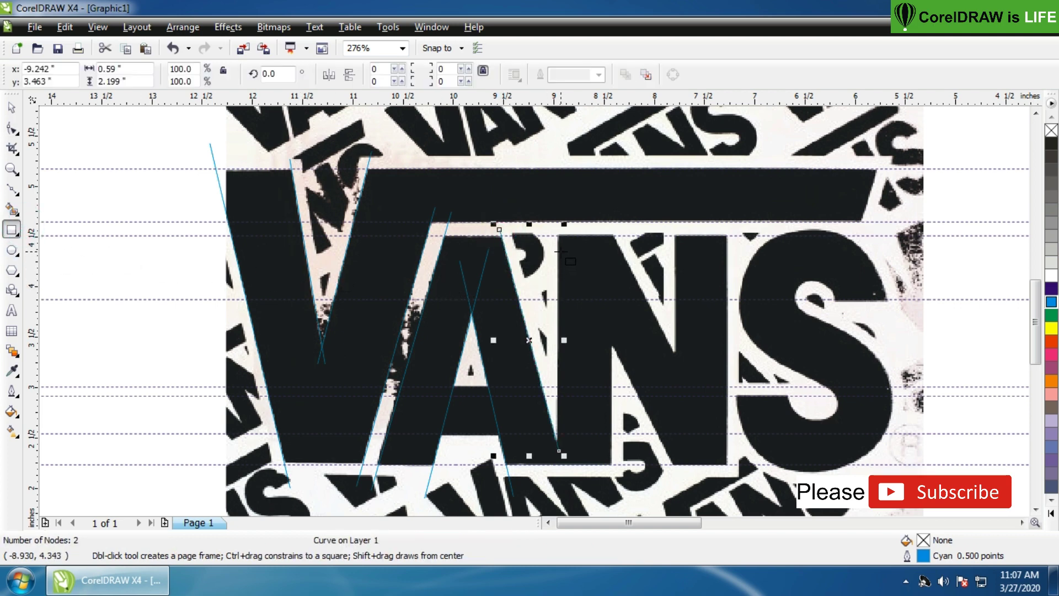
left_click_drag(558, 228, 618, 453)
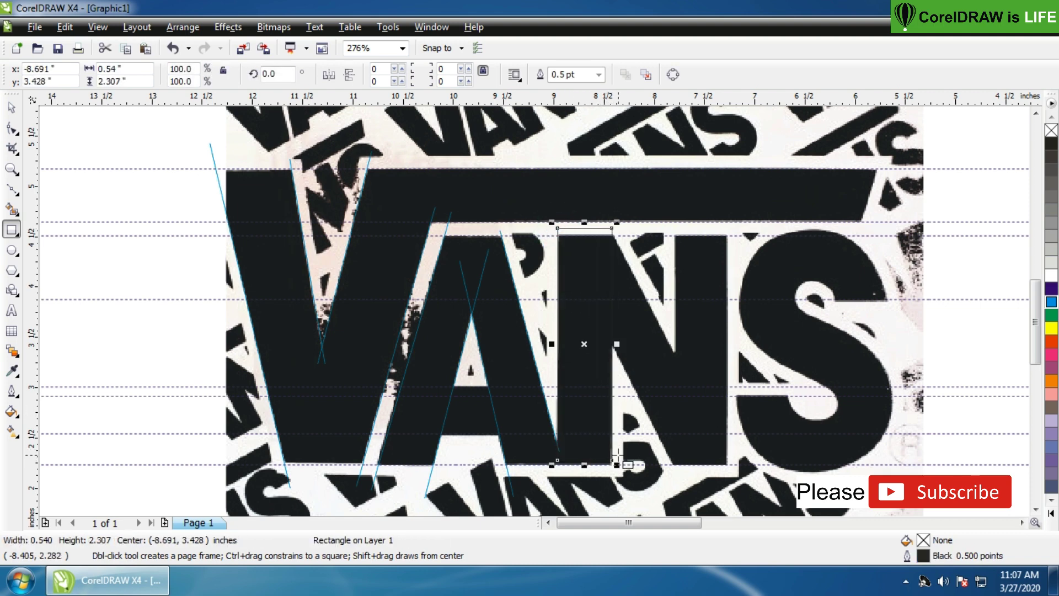
right_click(1049, 303)
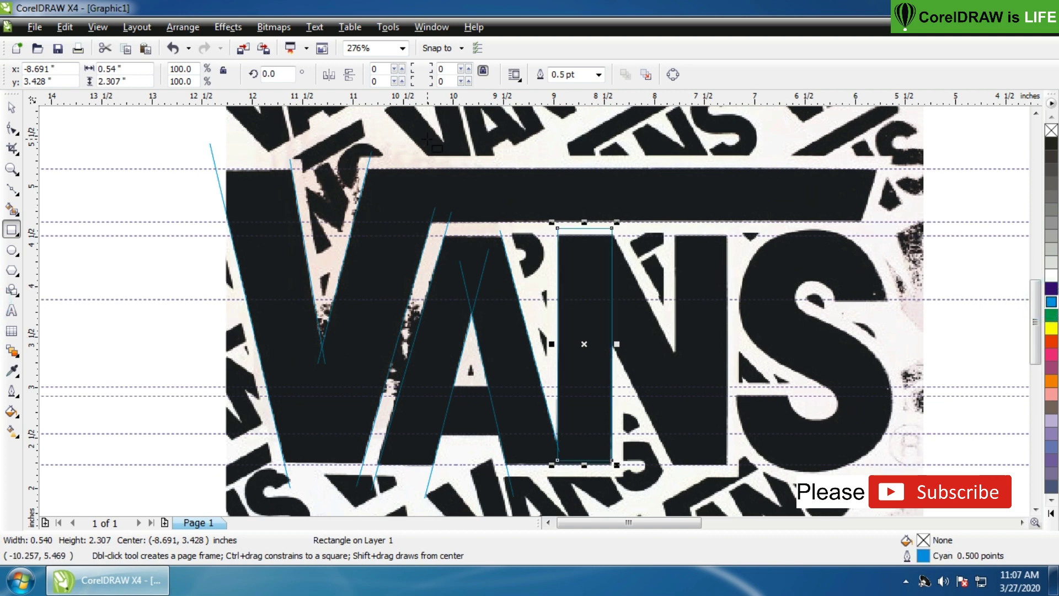
Stretch the rectangle's lower edge below the N's base, making it about 2.49 inches tall.
left_click(98, 27)
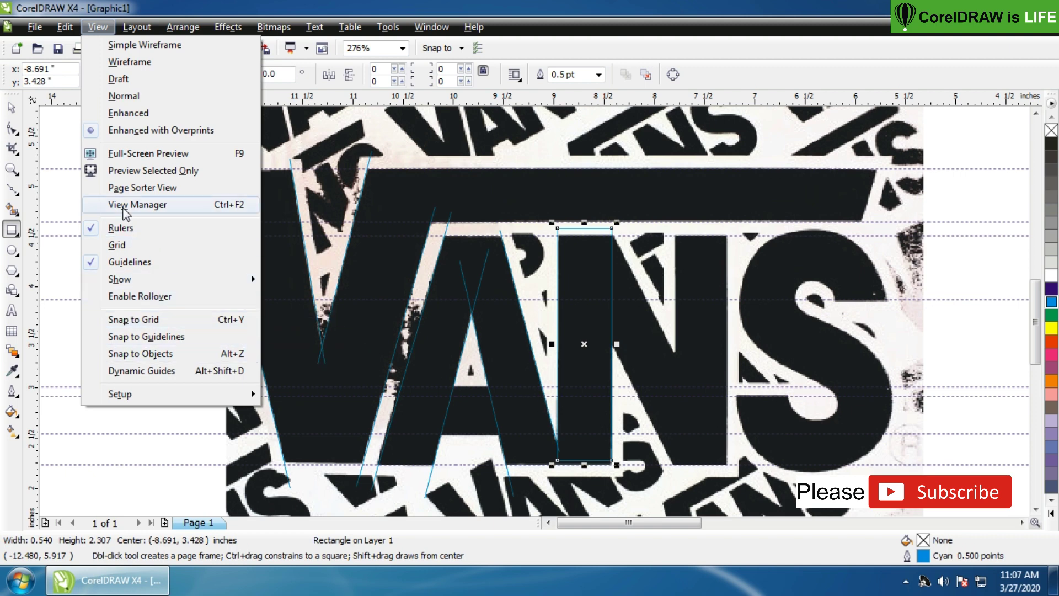
left_click(13, 110)
left_click_drag(588, 468, 586, 484)
Duplicate the rectangle horizontally onto the N's right stem.
key("z")
left_click(525, 206)
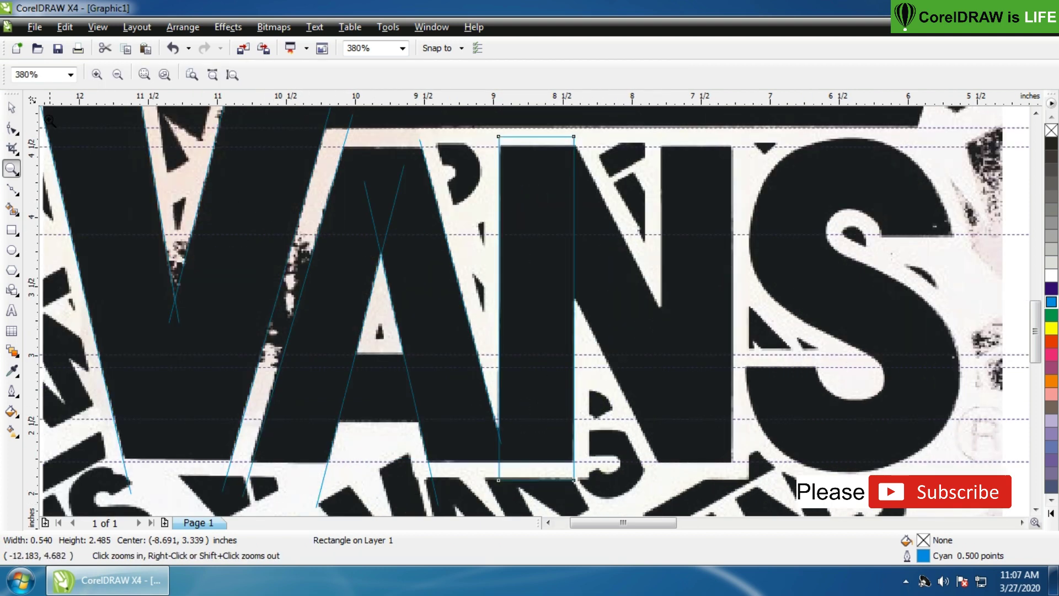
left_click(11, 110)
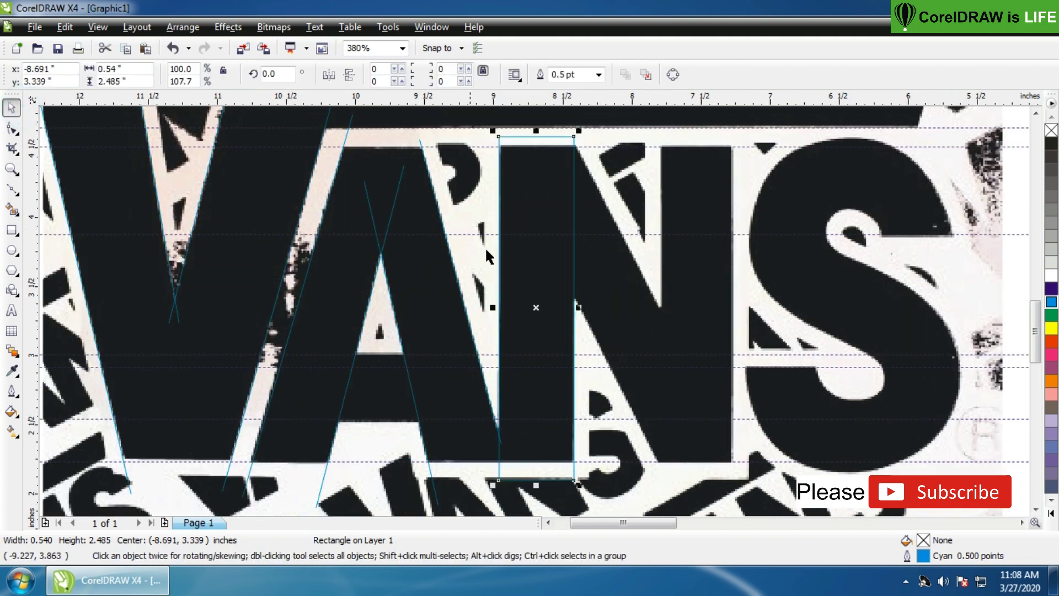
left_click_drag(548, 320, 706, 319)
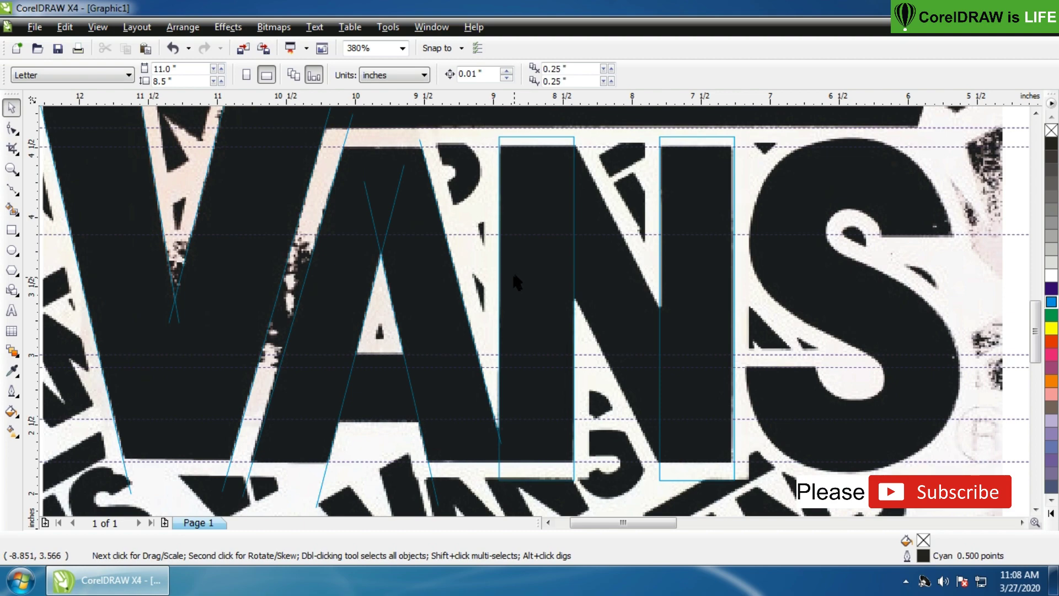
scroll(477, 270, "down", 2)
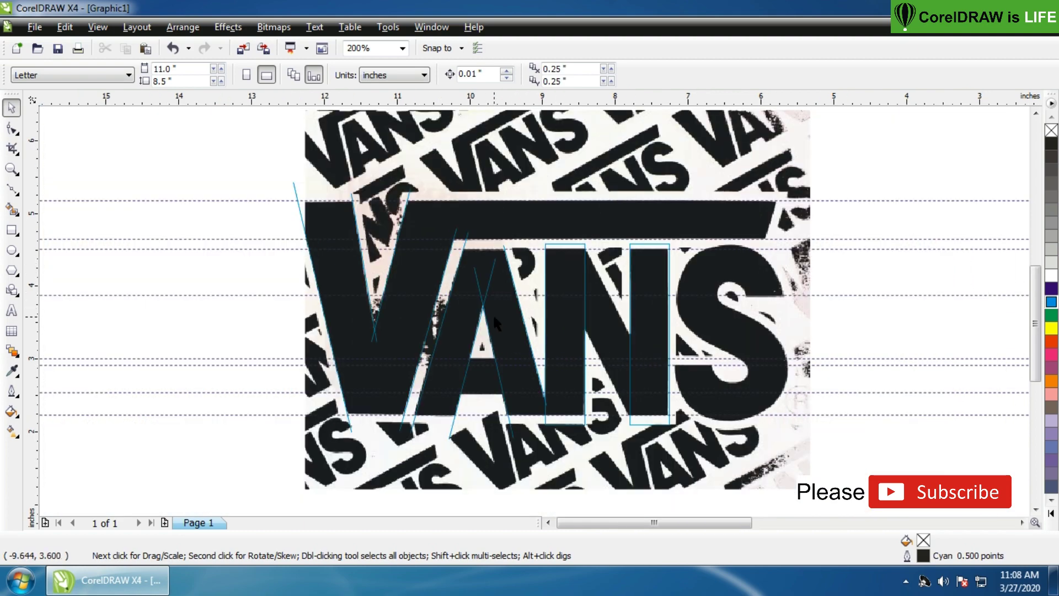
Duplicate the A's inner right line onto the N's lower diagonal edge and reposition both end nodes to follow it.
left_click(478, 284)
left_click_drag(478, 284, 594, 291)
key("z")
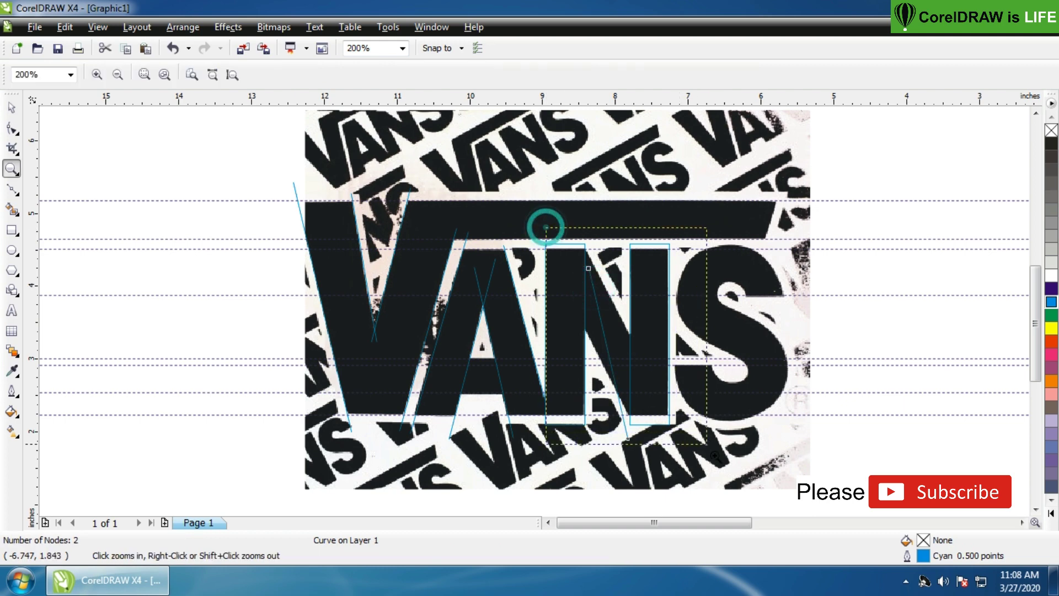
left_click_drag(544, 225, 720, 458)
left_click(11, 128)
left_click_drag(458, 179, 444, 268)
left_click_drag(525, 484, 531, 448)
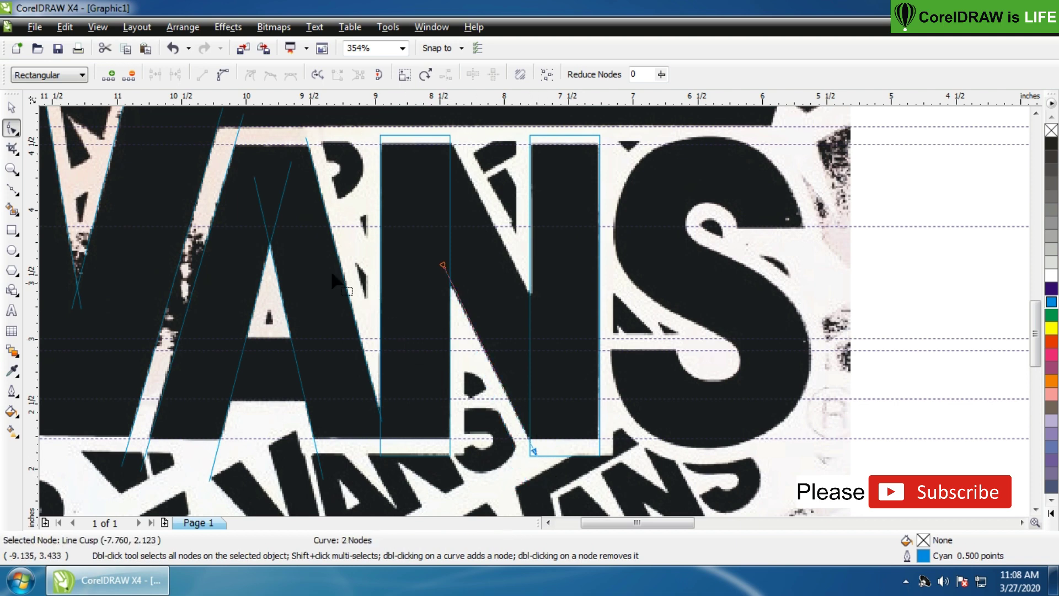
left_click_drag(443, 266, 441, 266)
Duplicate the diagonal line onto the N's upper diagonal edge, parallel to the lower one.
left_click(11, 108)
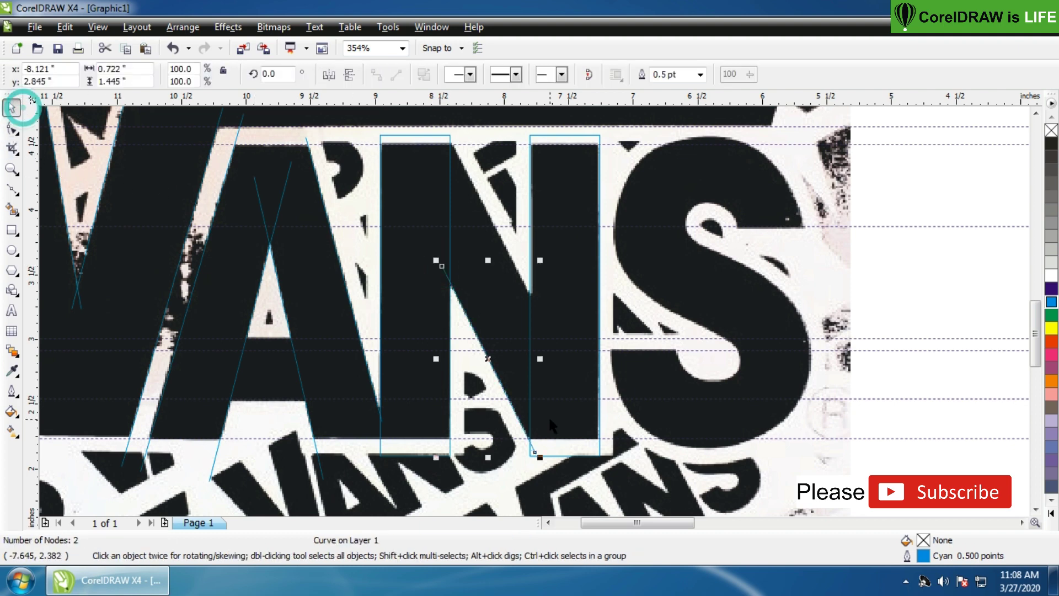
left_click_drag(488, 358, 494, 225)
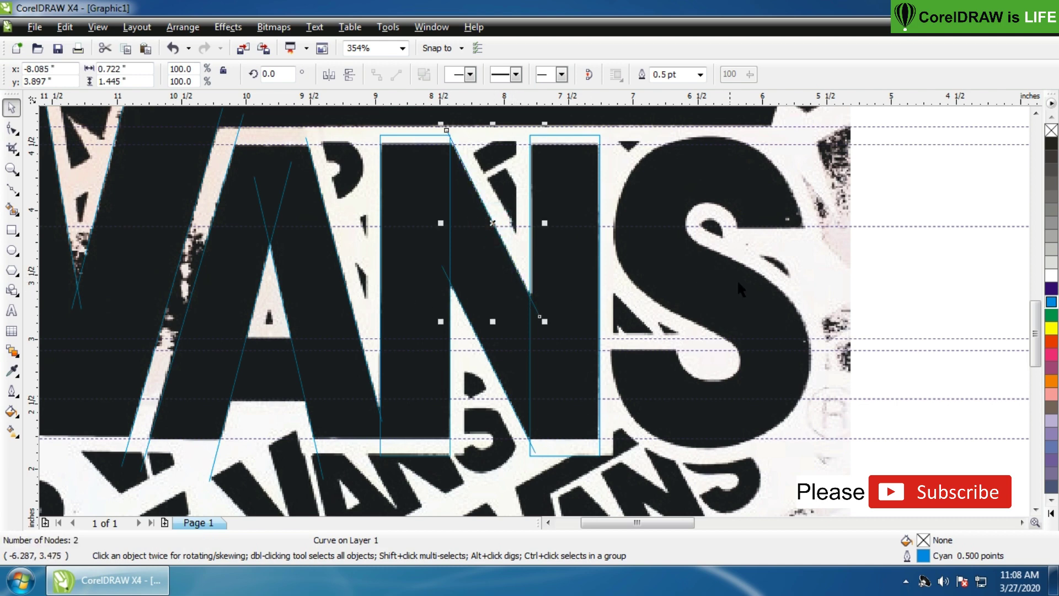
left_click(855, 399)
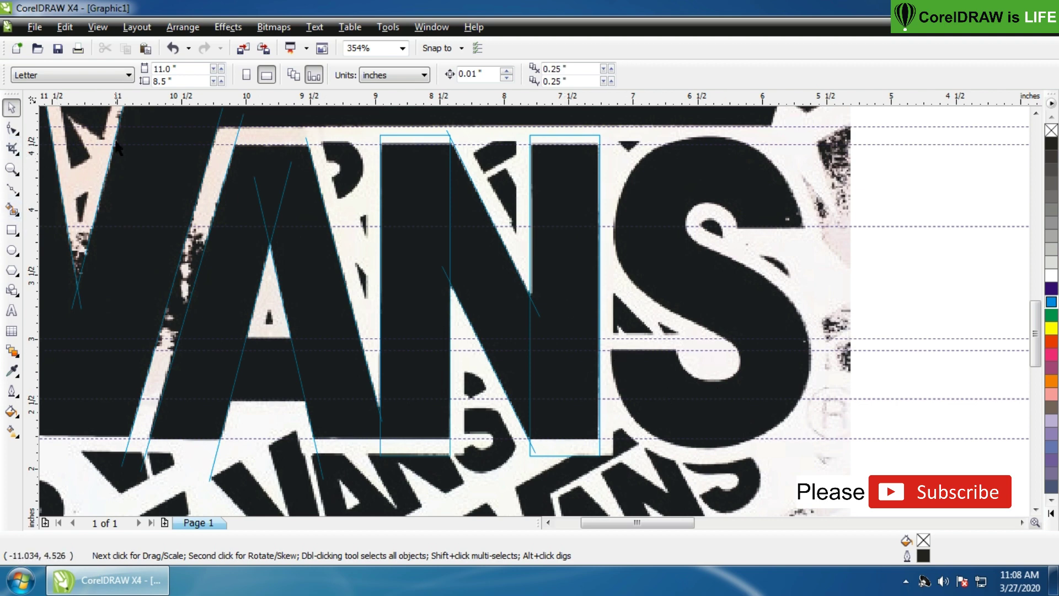
Draw a straight line along the slanted right end of the V's top bar, extending past both edges, with a cyan outline.
scroll(758, 372, "down", 2)
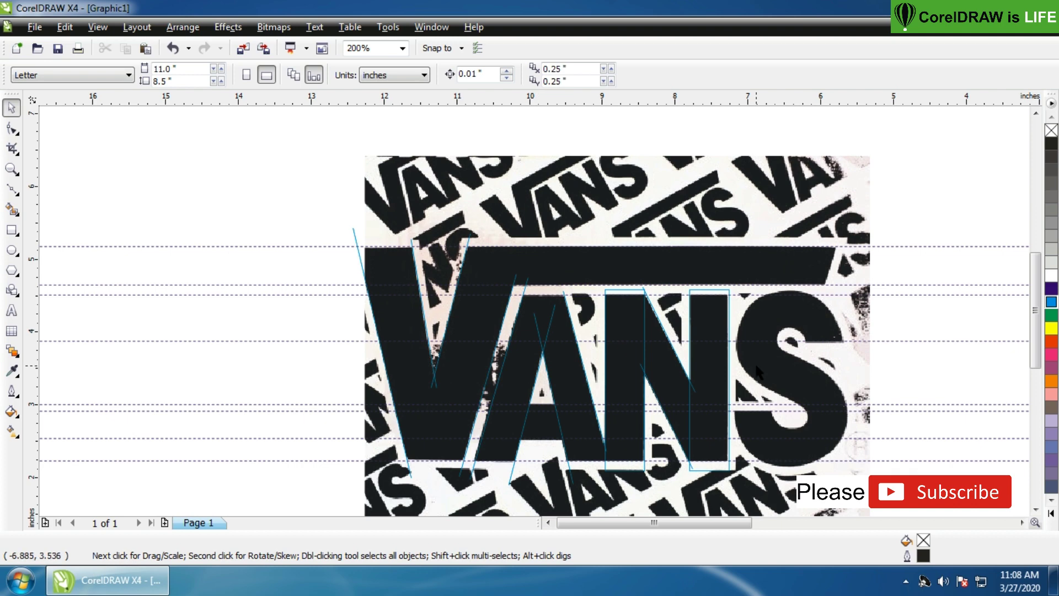
key("z")
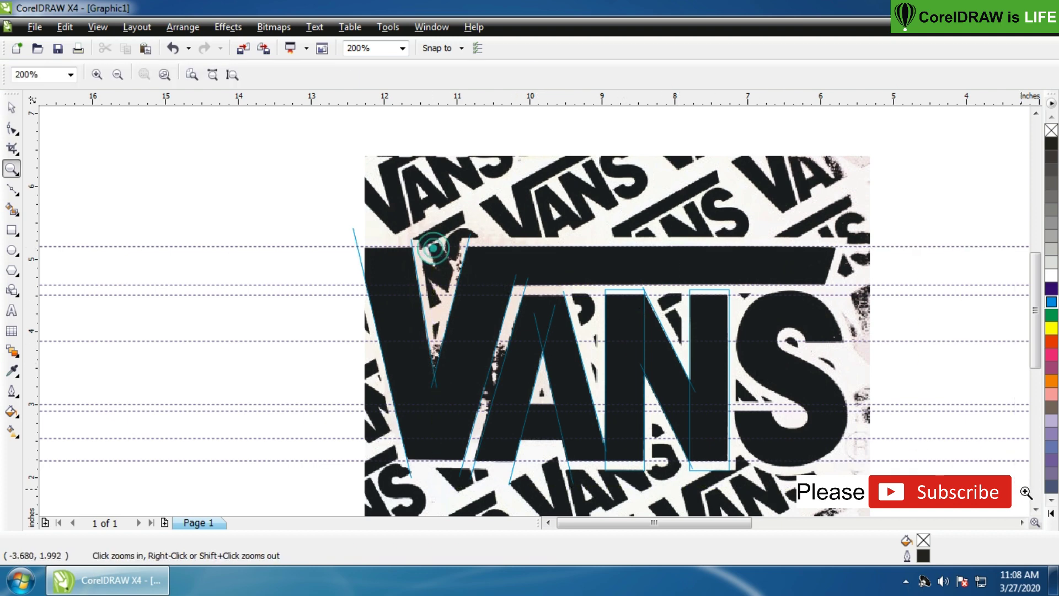
scroll(811, 425, "right", 2)
left_click(832, 455)
right_click(832, 455)
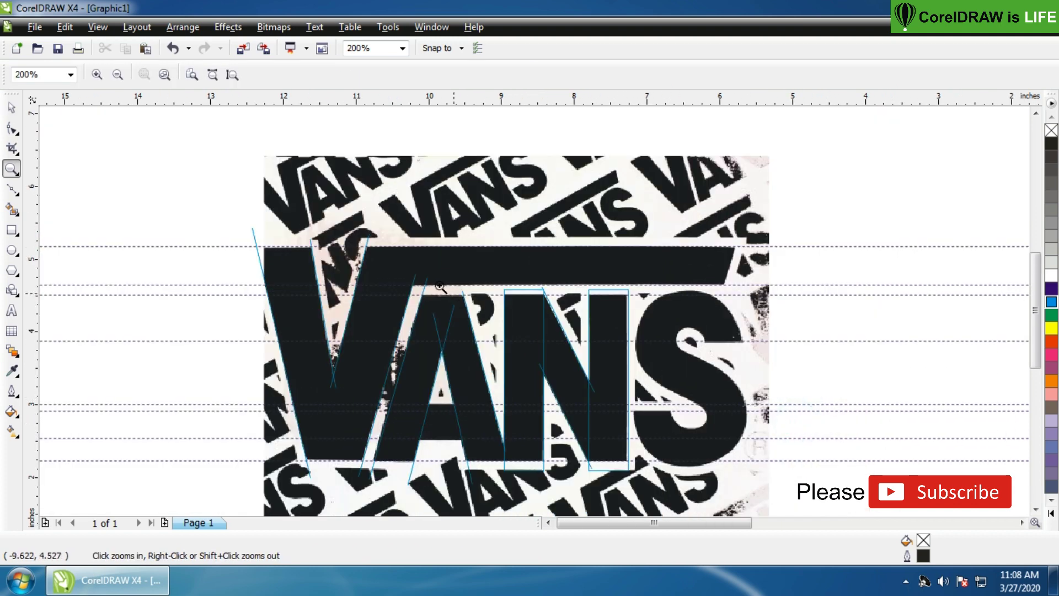
left_click(13, 191)
left_click(739, 230)
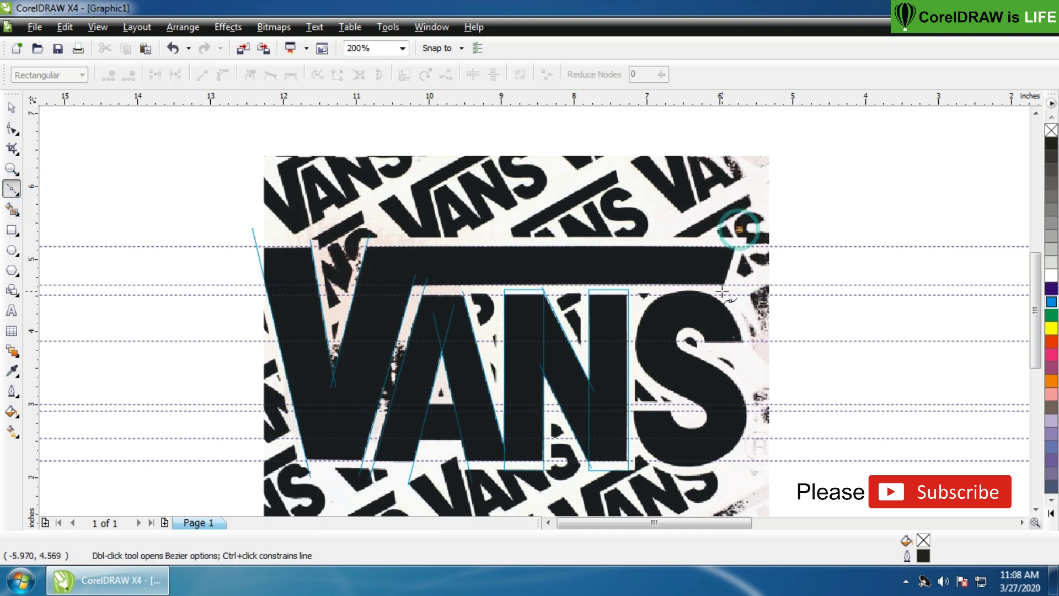
left_click(723, 290)
right_click(1052, 302)
Fine-tune both end nodes of the slanted line to follow the top bar's right edge.
key("z")
left_click(658, 223)
left_click_drag(792, 318, 612, 227)
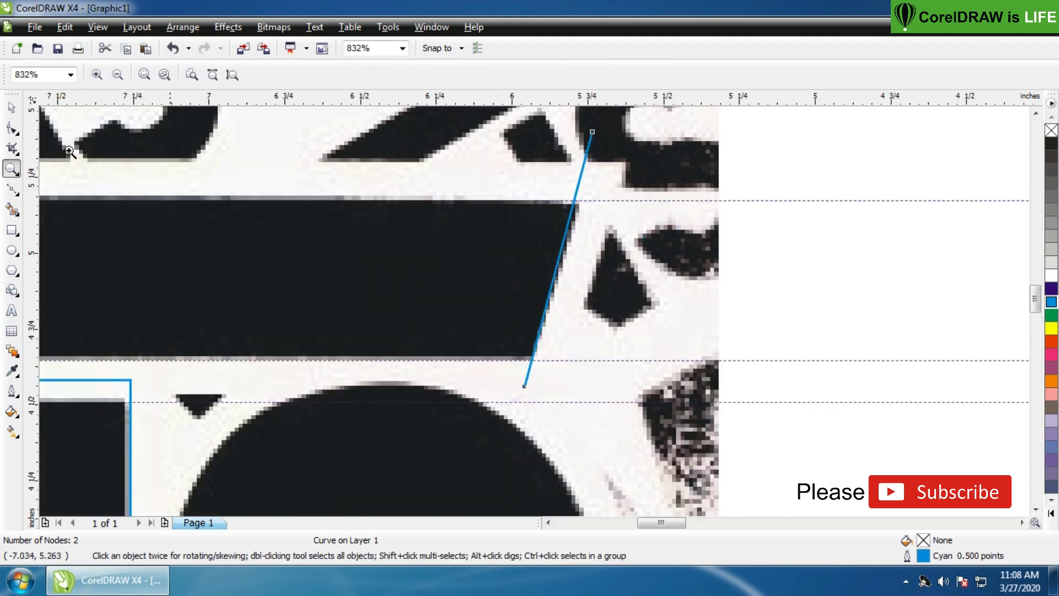
left_click(13, 127)
left_click_drag(594, 132, 600, 142)
left_click(525, 382)
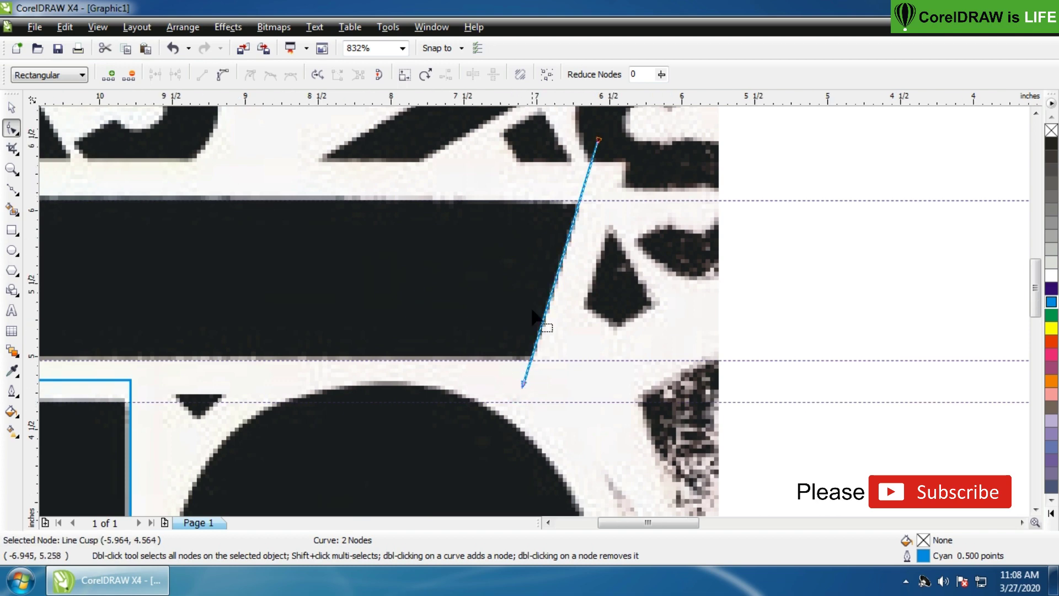
Duplicate the N's right stem rectangle twice, over the left and right sides of the S.
scroll(535, 320, "down", 5)
key("z")
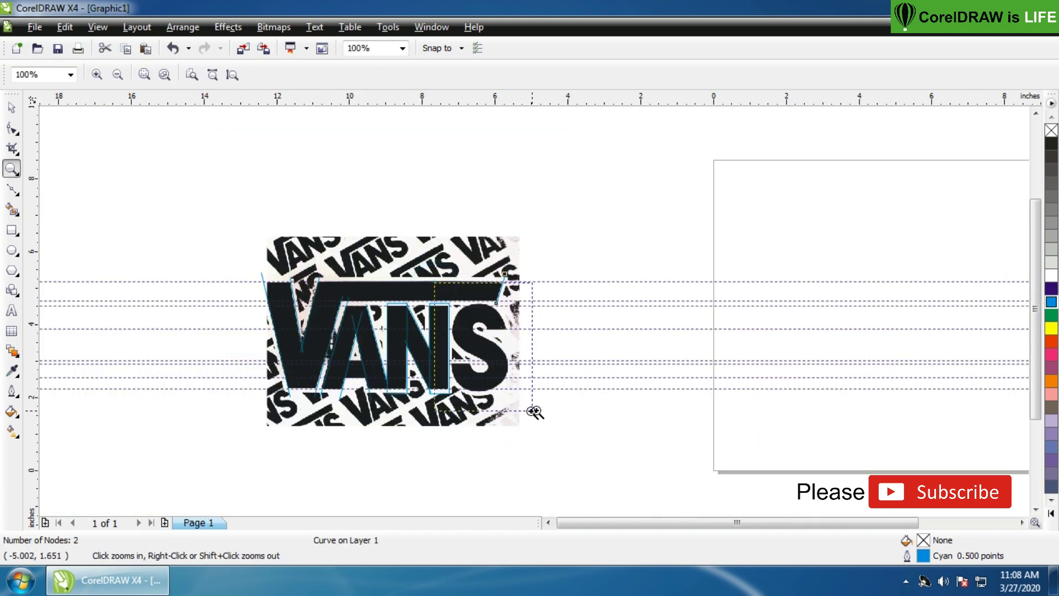
left_click_drag(531, 411, 532, 412)
left_click_drag(382, 139, 664, 495)
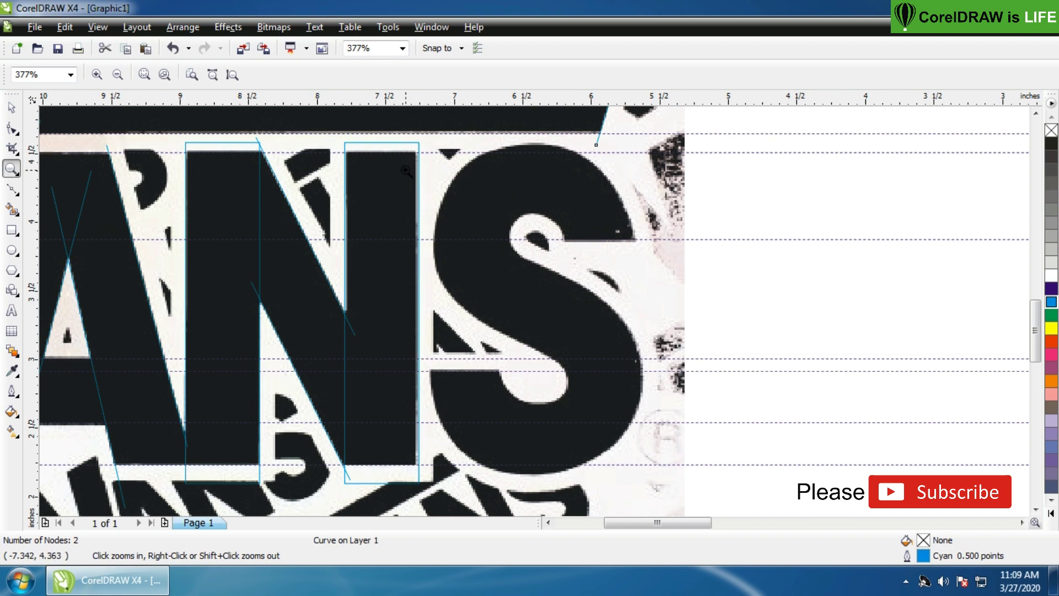
left_click(12, 107)
left_click(390, 288)
left_click_drag(390, 288, 613, 327)
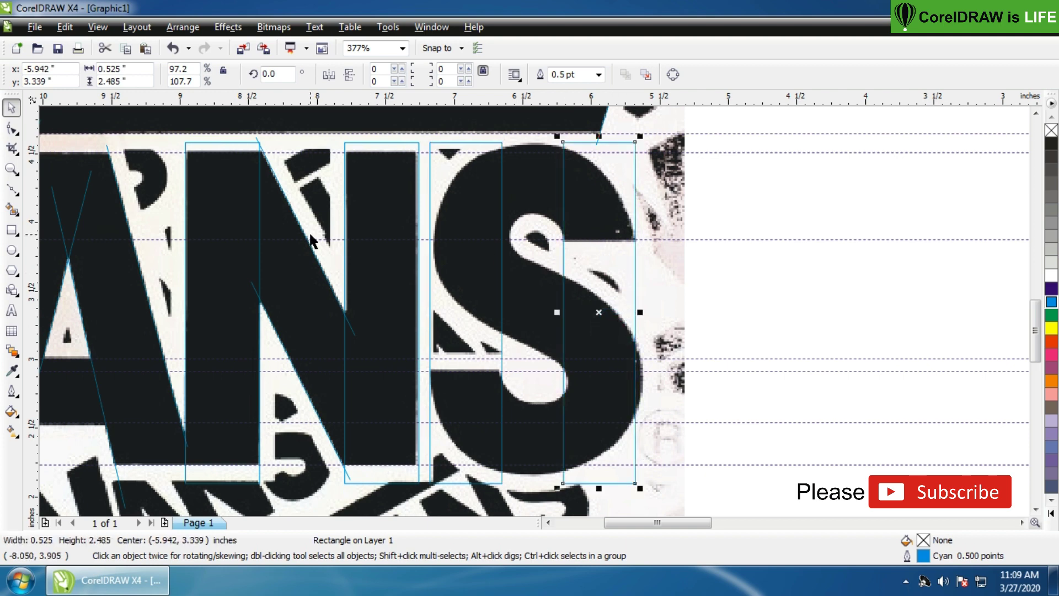
Turn on snapping to objects and dynamic guides.
scroll(312, 240, "down", 2)
key("z")
left_click_drag(170, 191, 743, 468)
left_click(11, 108)
left_click(105, 29)
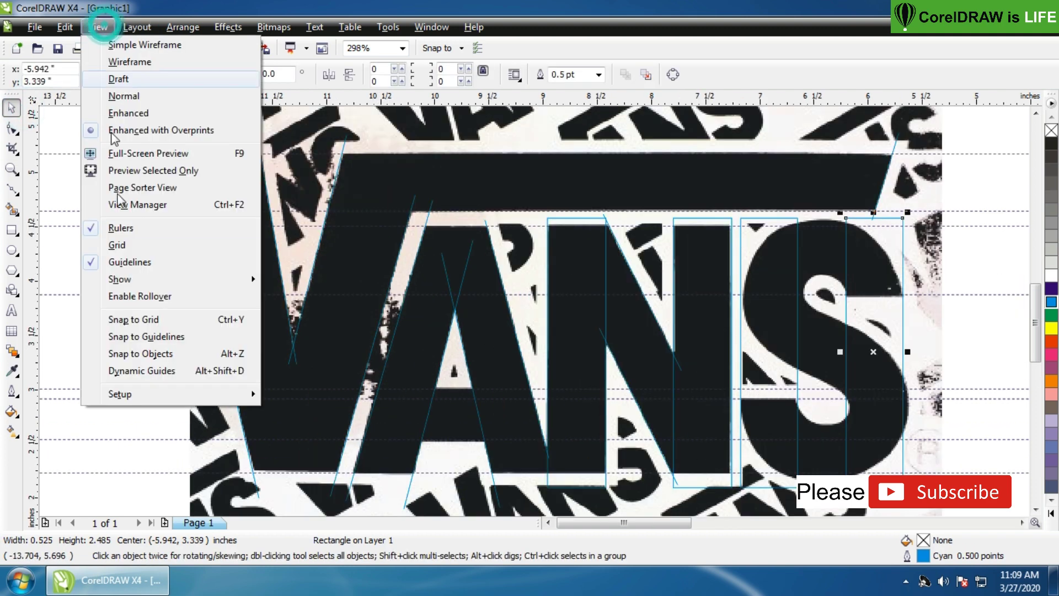
left_click(130, 355)
left_click(109, 34)
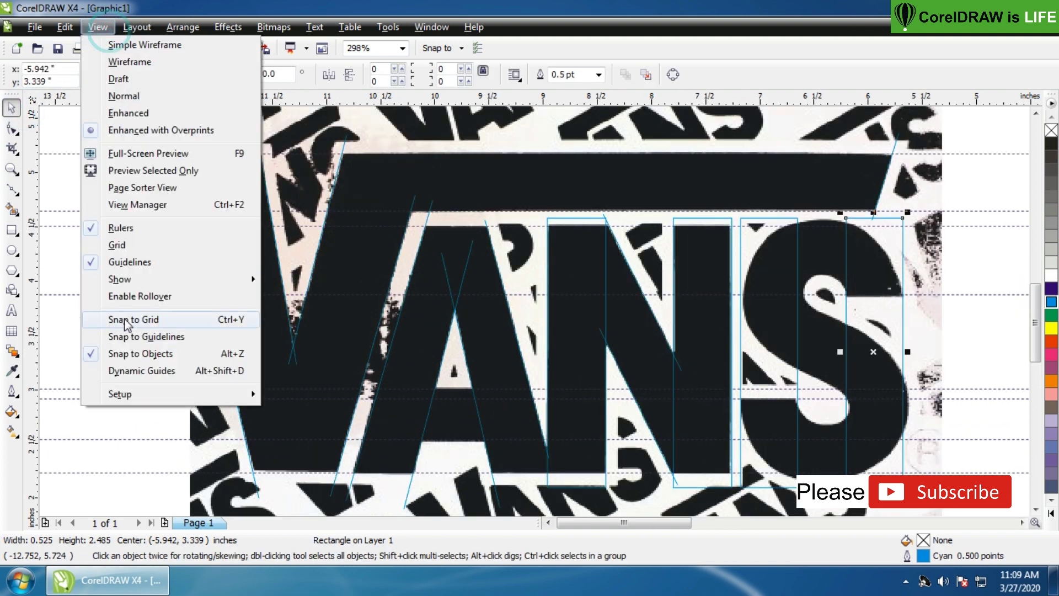
left_click(142, 366)
Turn dynamic guides off and enable snapping to guidelines for Bezier drawing.
left_click(12, 189)
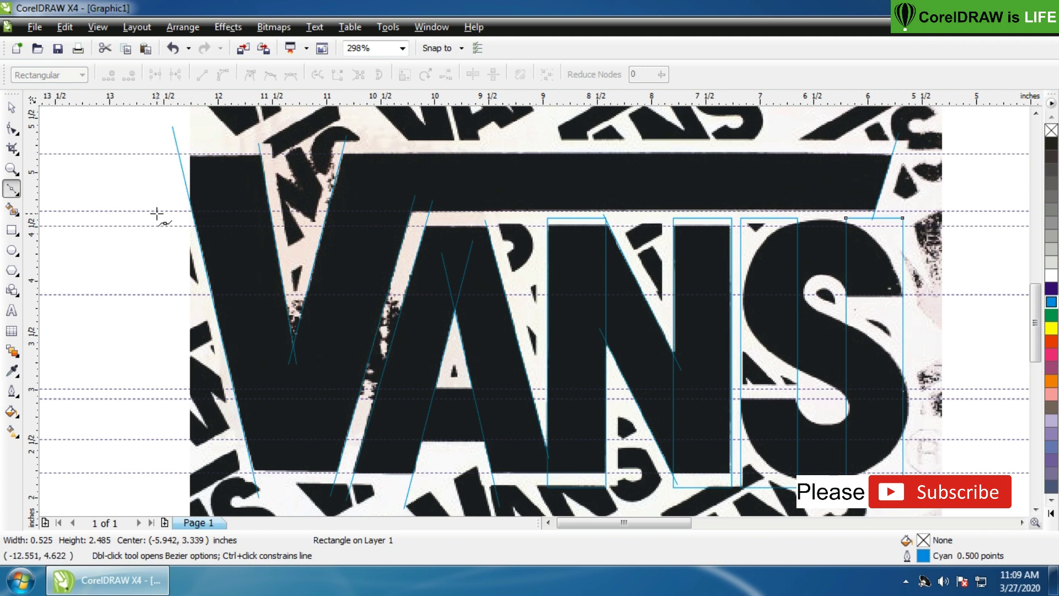
left_click(98, 27)
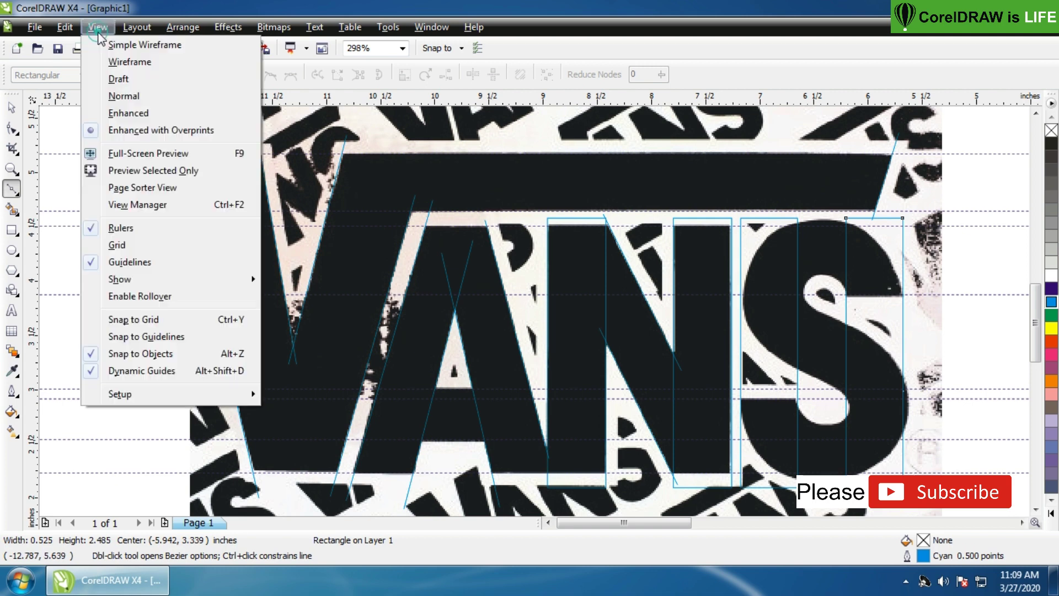
left_click(120, 371)
left_click(98, 27)
left_click(133, 336)
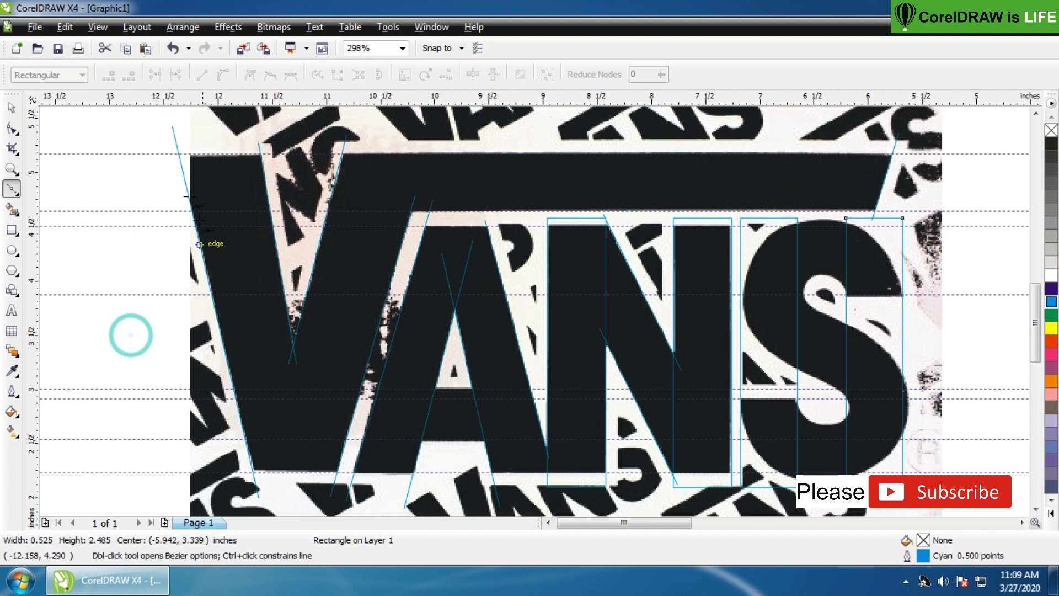
Trace the V and its top bar as one closed Bezier outline, snapping each corner to the line and guideline intersections.
left_click(178, 153)
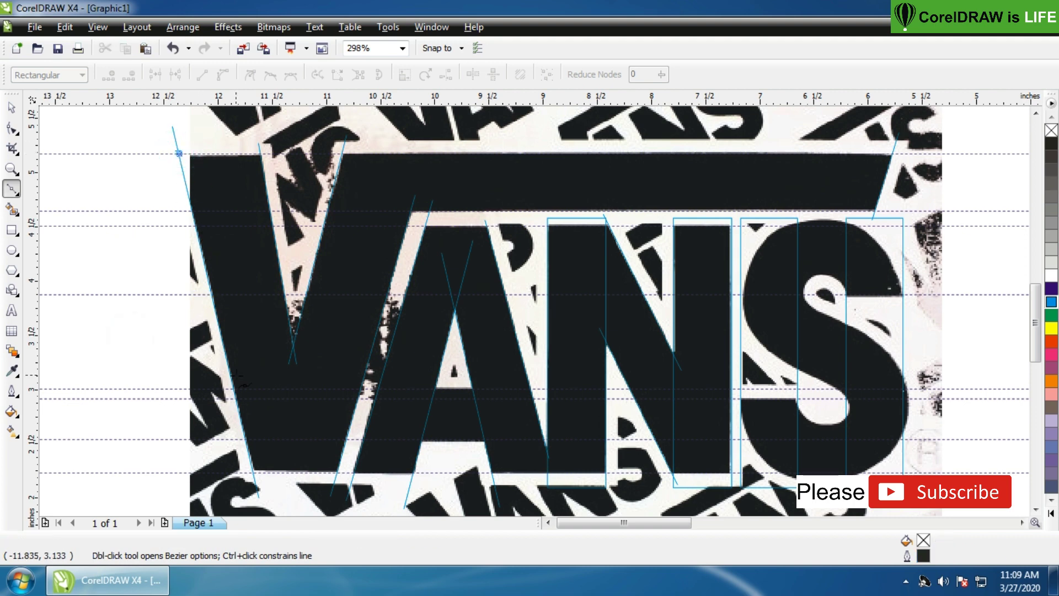
left_click(253, 472)
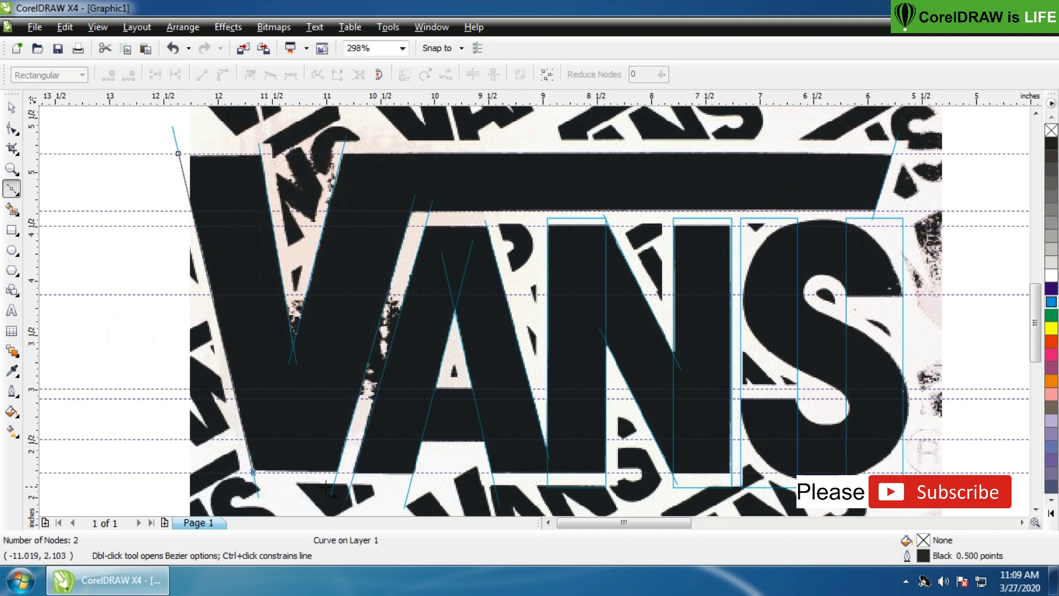
left_click(335, 472)
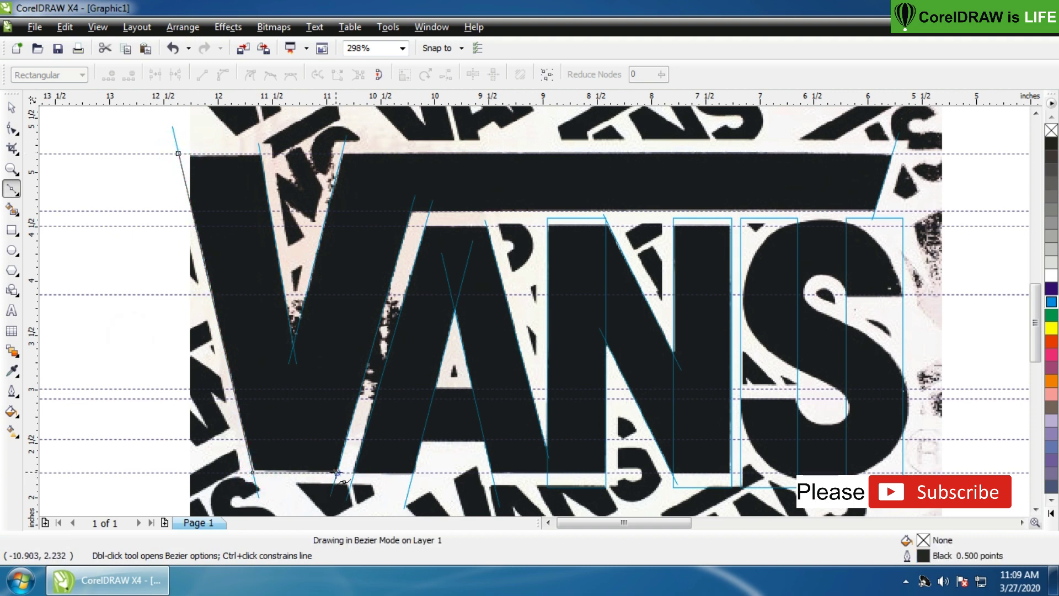
left_click(410, 211)
left_click(876, 211)
left_click(892, 154)
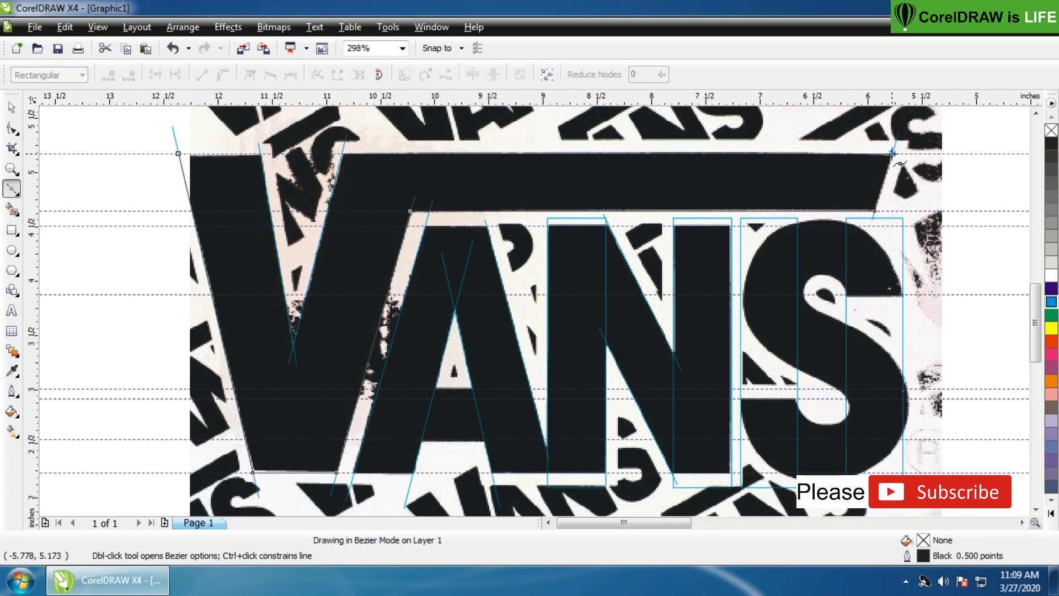
left_click(341, 153)
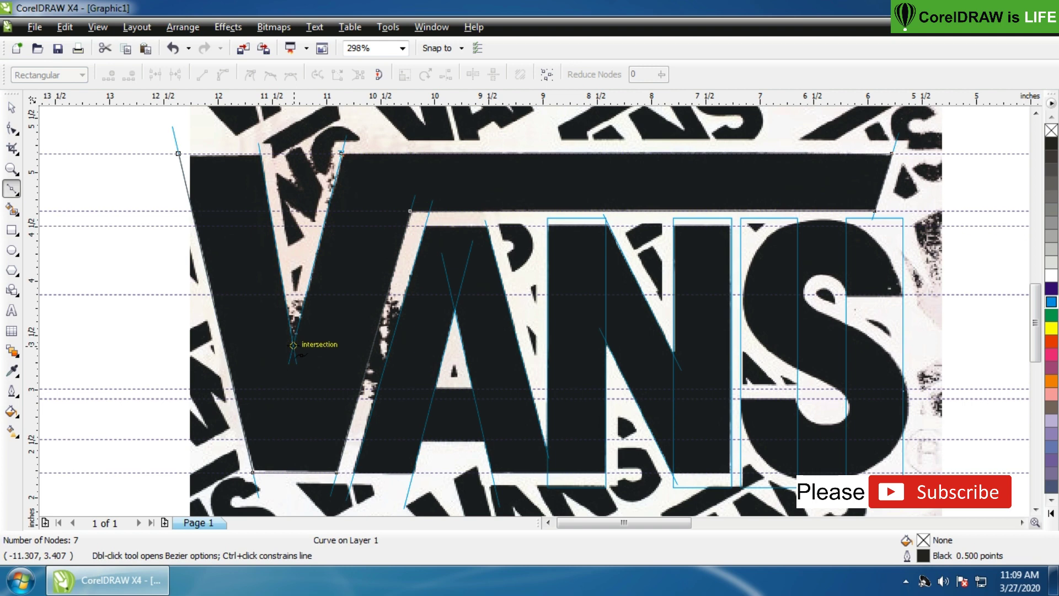
left_click(293, 345)
left_click(260, 153)
left_click(180, 151)
left_click(12, 107)
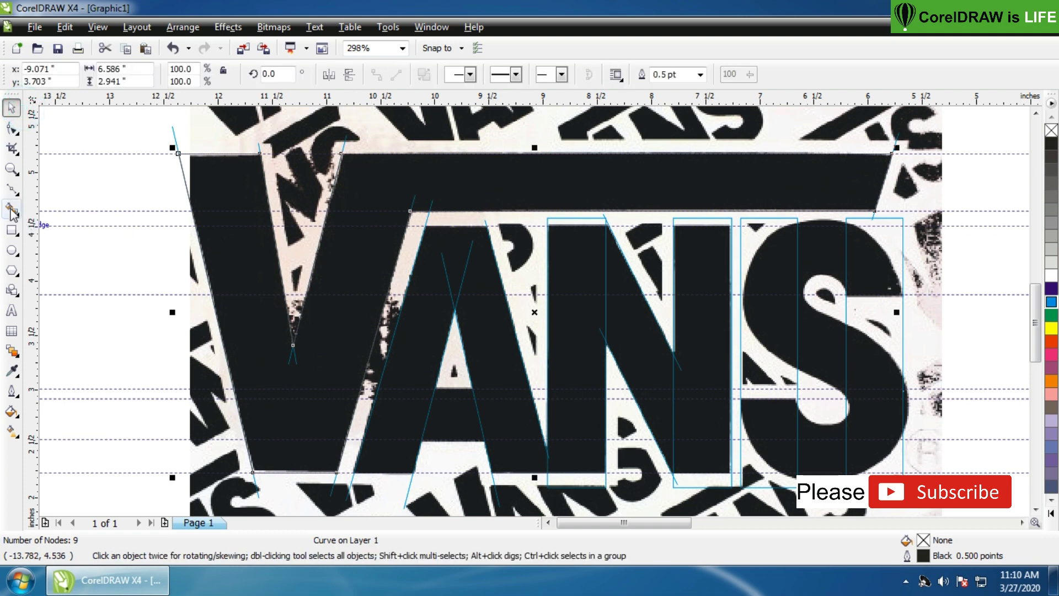
Smart-fill the V's main area and the small remaining triangle at its top-left corner with orange.
left_click(11, 210)
left_click(233, 248)
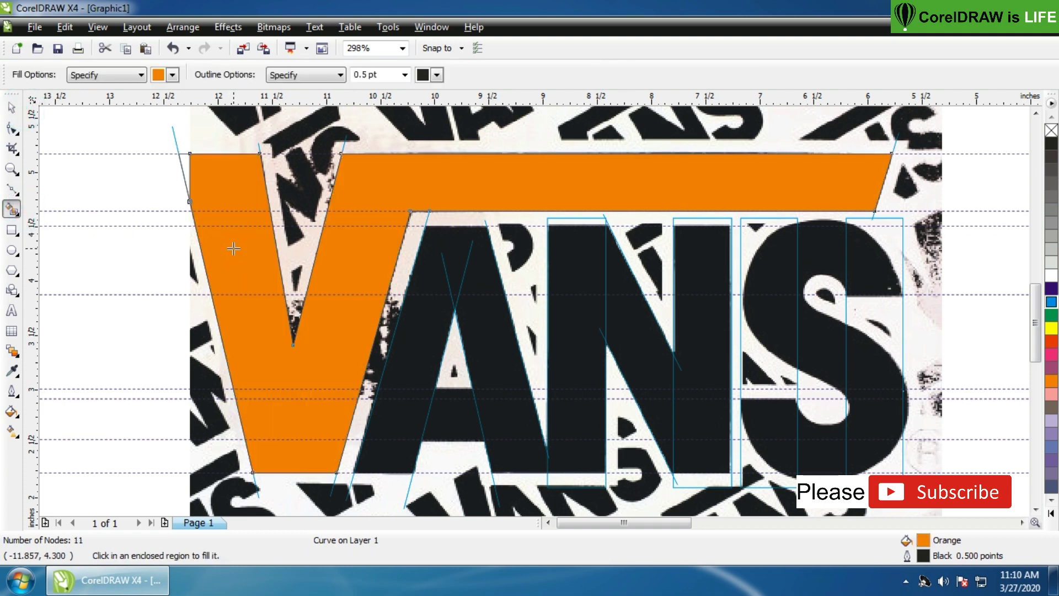
left_click(187, 168)
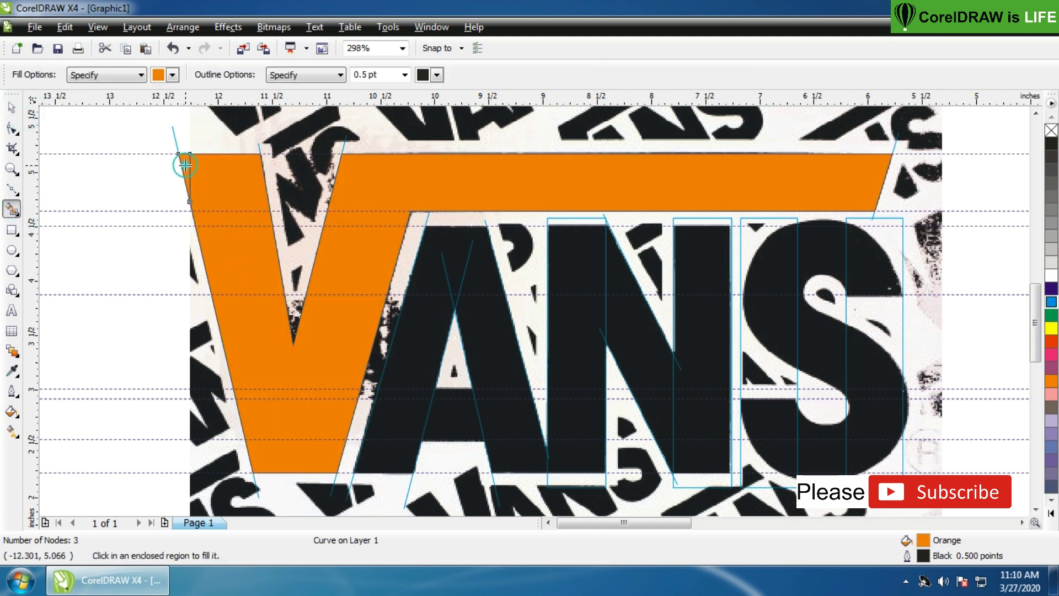
Weld the small orange corner triangle to the large orange V shape.
left_click(12, 108)
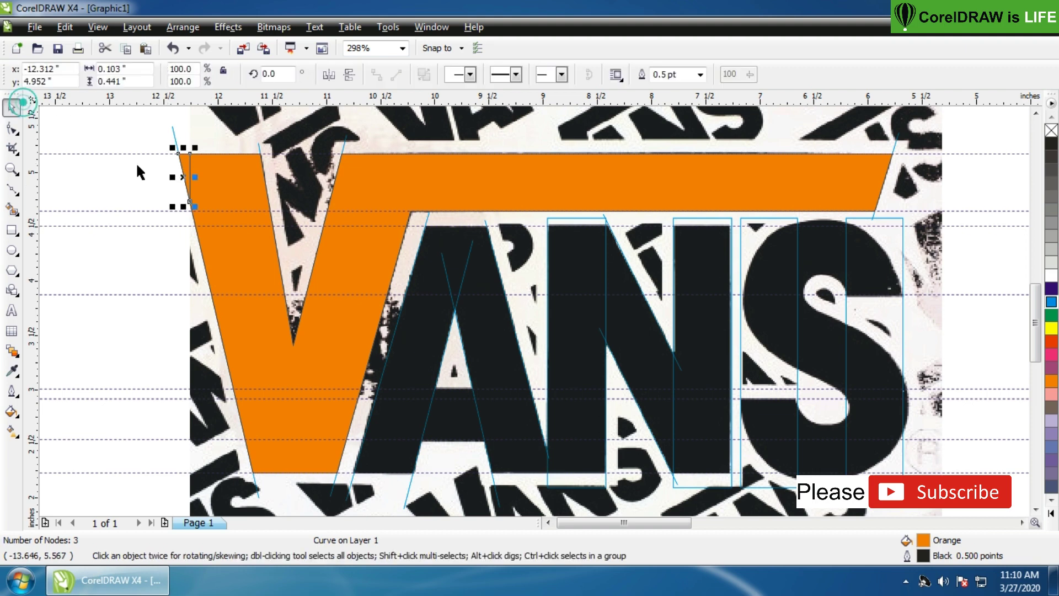
left_click(222, 173, "shift")
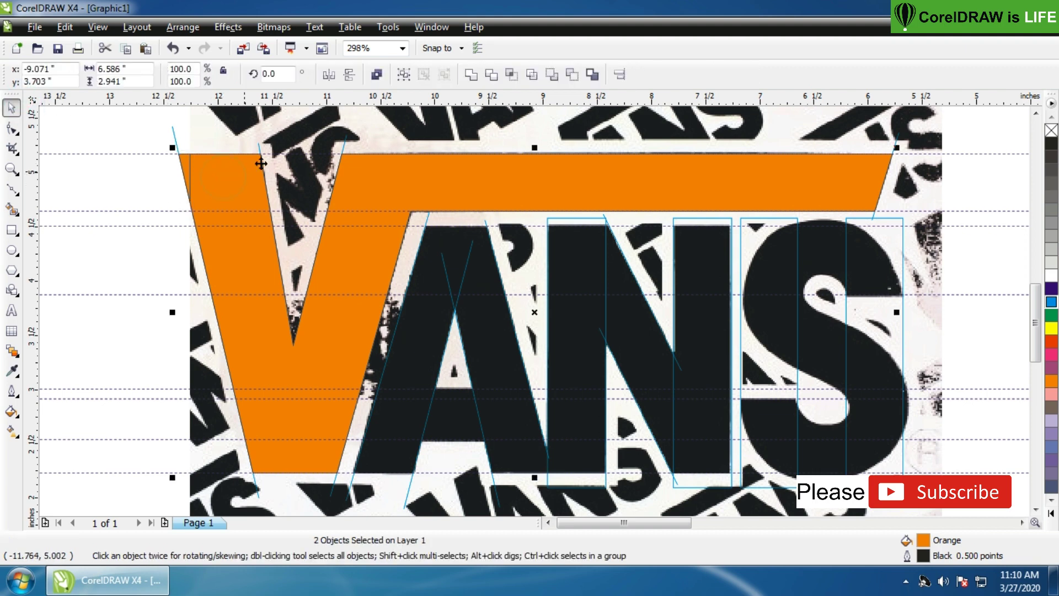
left_click(472, 75)
left_click(123, 258)
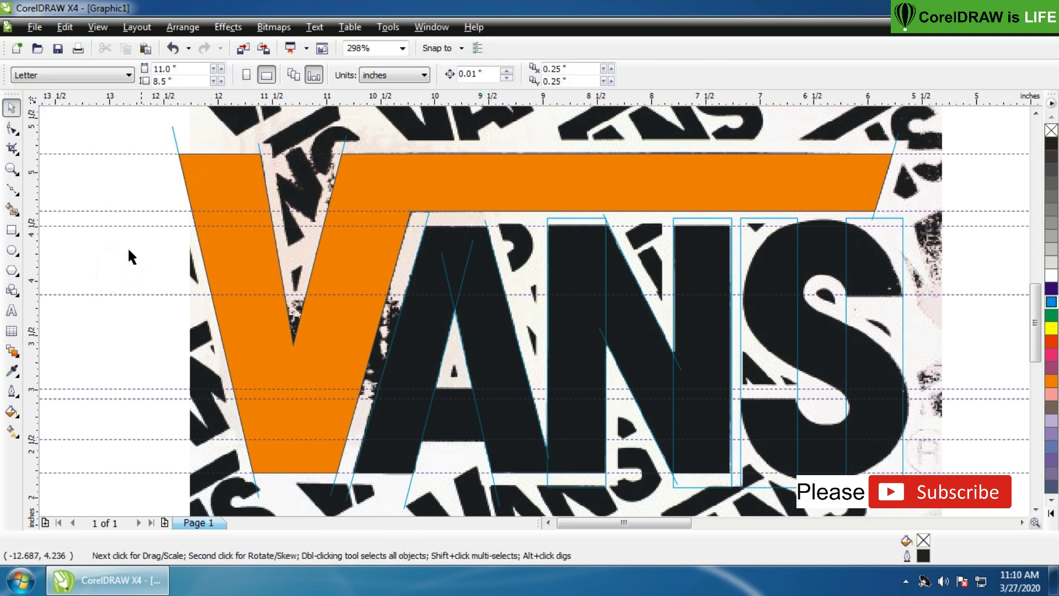
Trace the bottom edge of the joined A and N with a Bezier outline, from the A's lower-left corner to the N's lower-right corner.
left_click(12, 189)
left_click(354, 473)
left_click(412, 472)
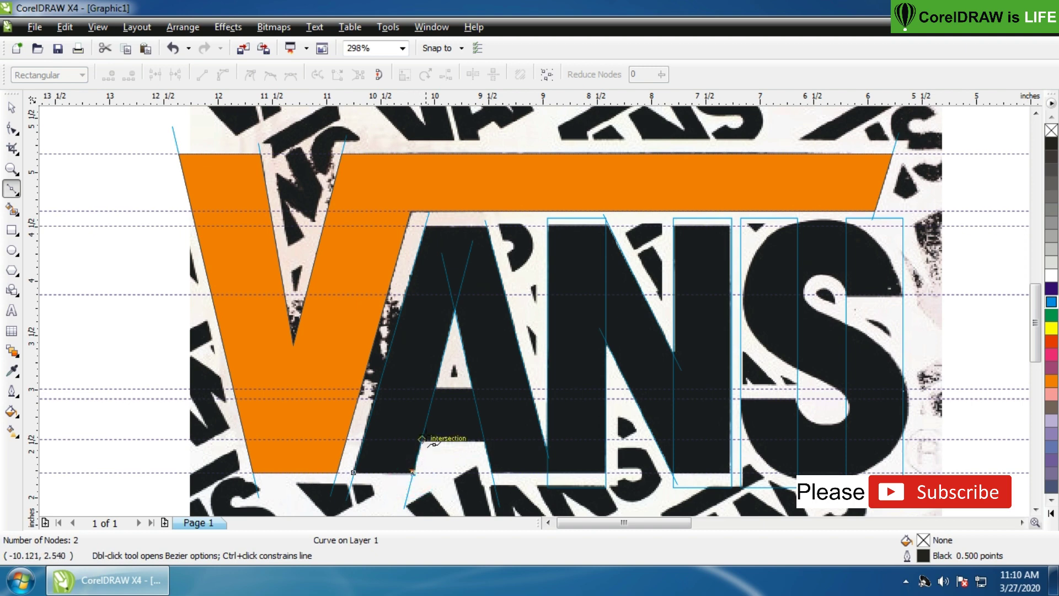
left_click(422, 439)
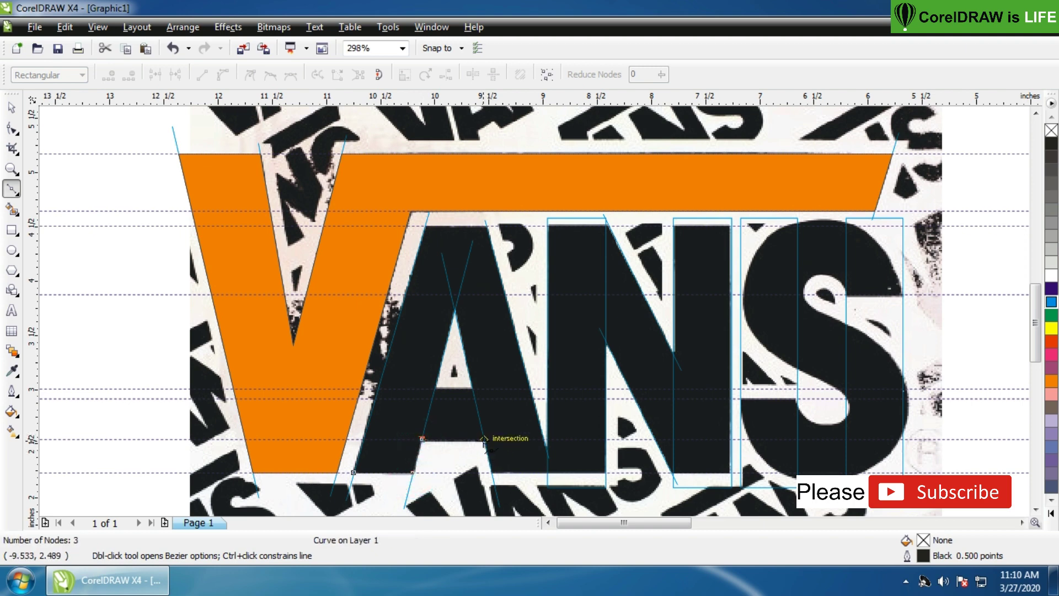
left_click(483, 439)
left_click(491, 473)
left_click(606, 472)
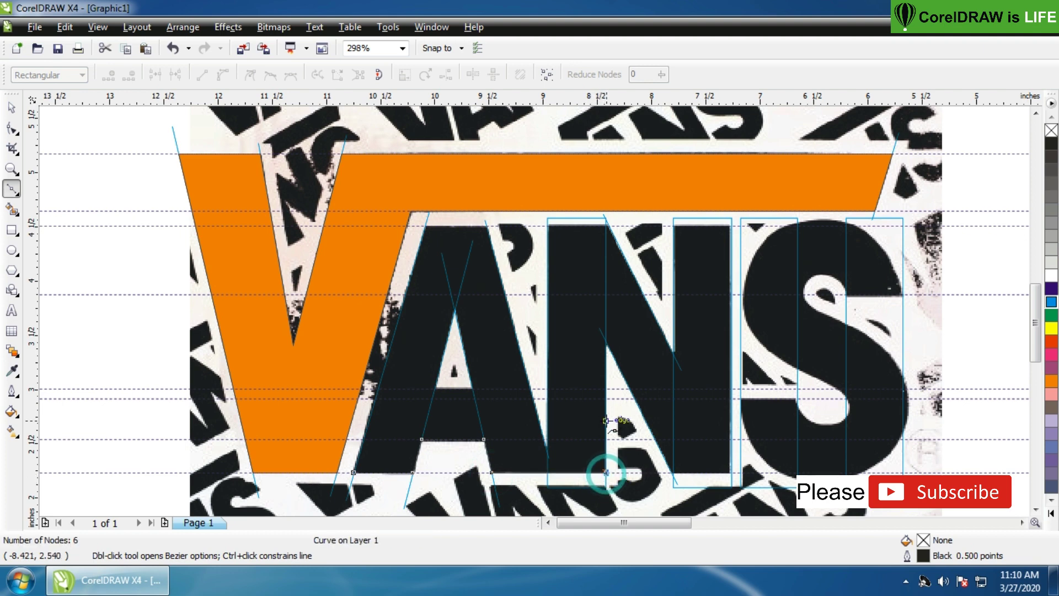
left_click(606, 342)
left_click(673, 472)
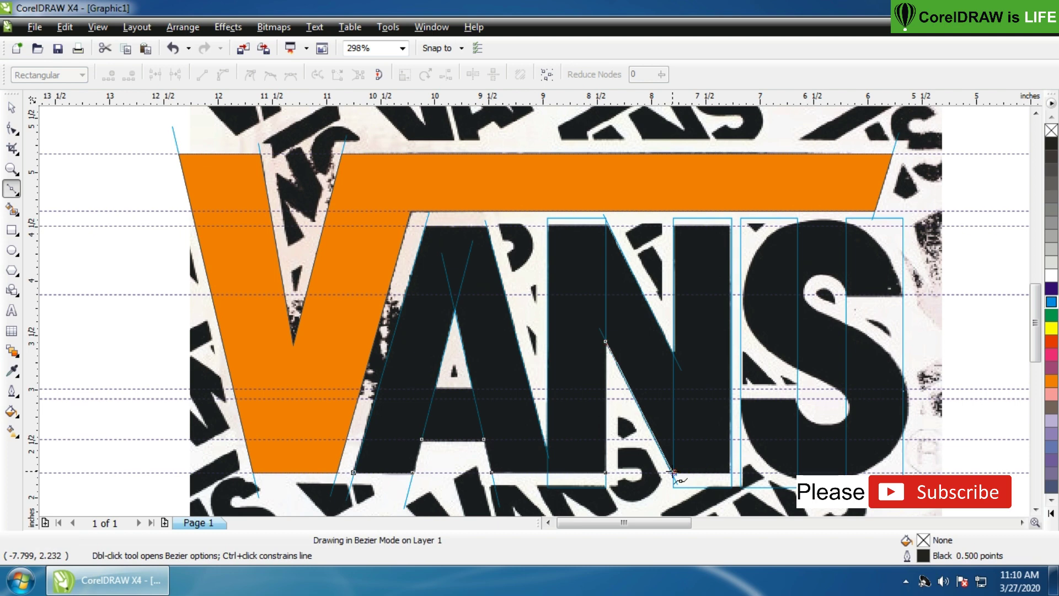
left_click(732, 472)
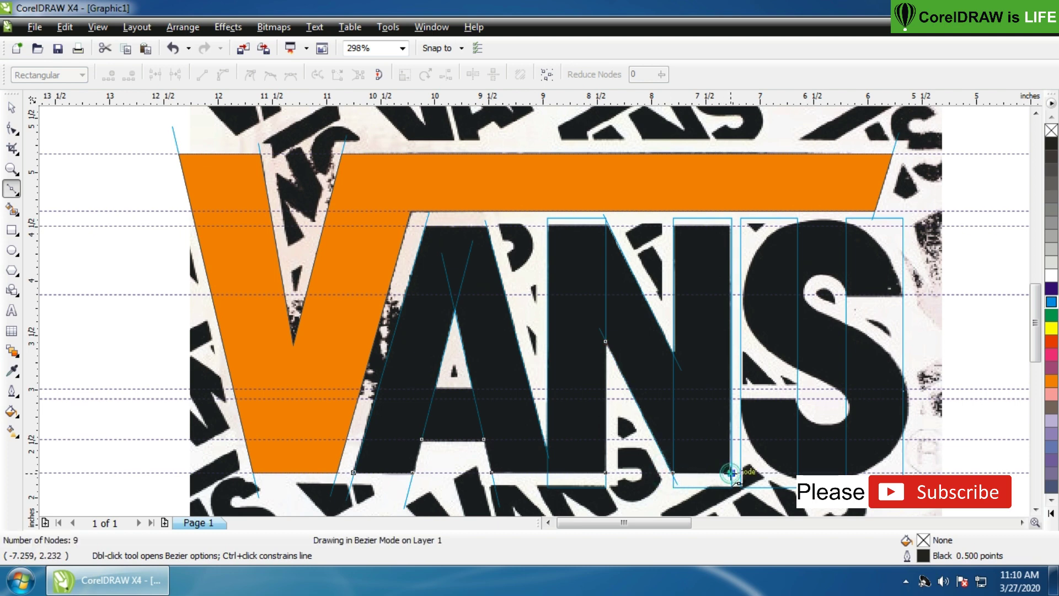
Continue the Bezier outline up the N's right side and back along the tops of N and A, closing it at the A's lower-left corner.
left_click(731, 226)
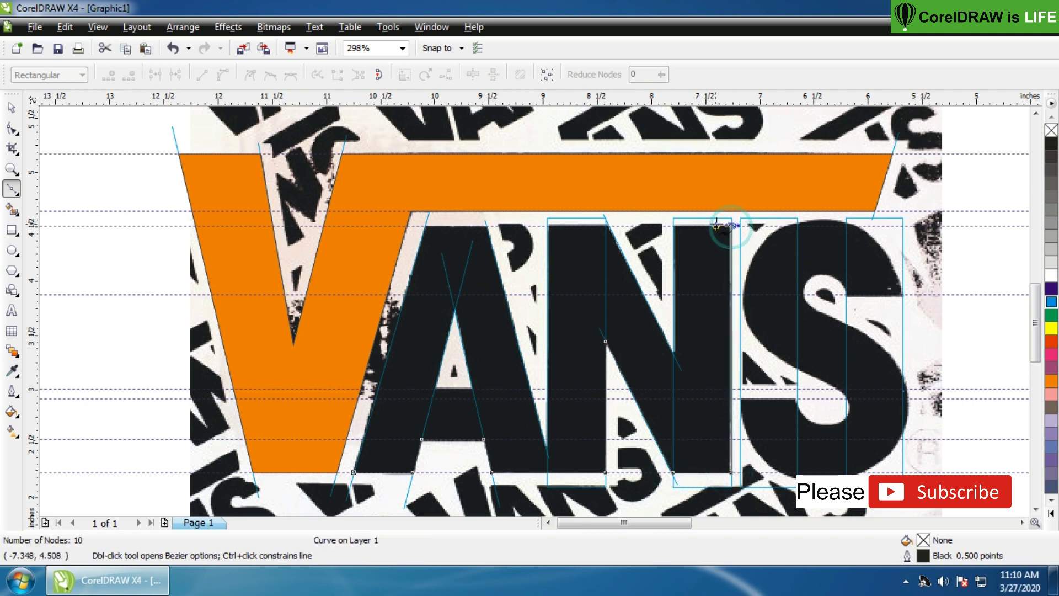
left_click(675, 225)
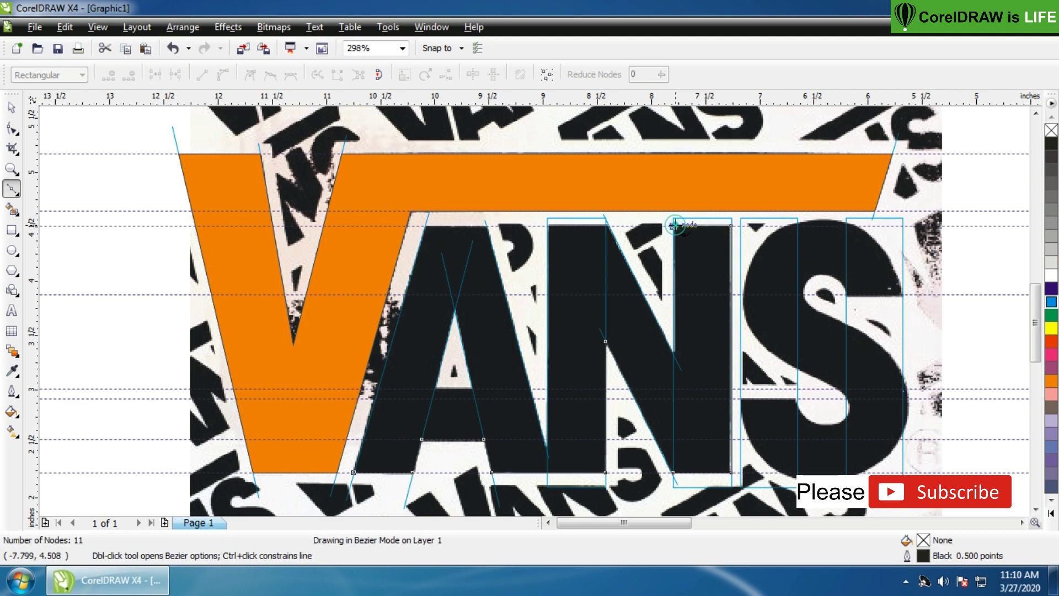
left_click(674, 353)
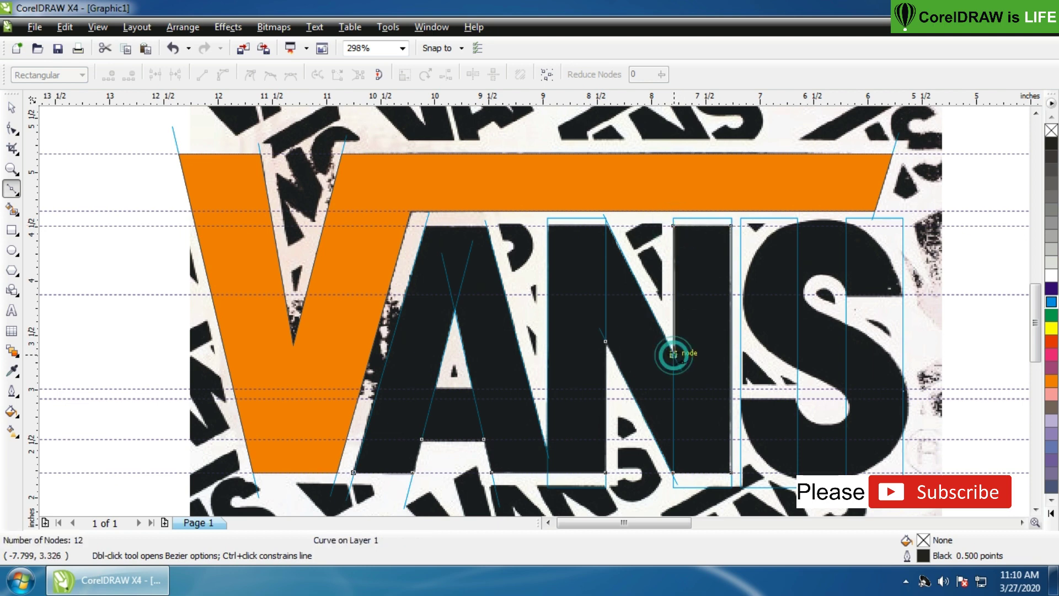
left_click(608, 225)
left_click(548, 225)
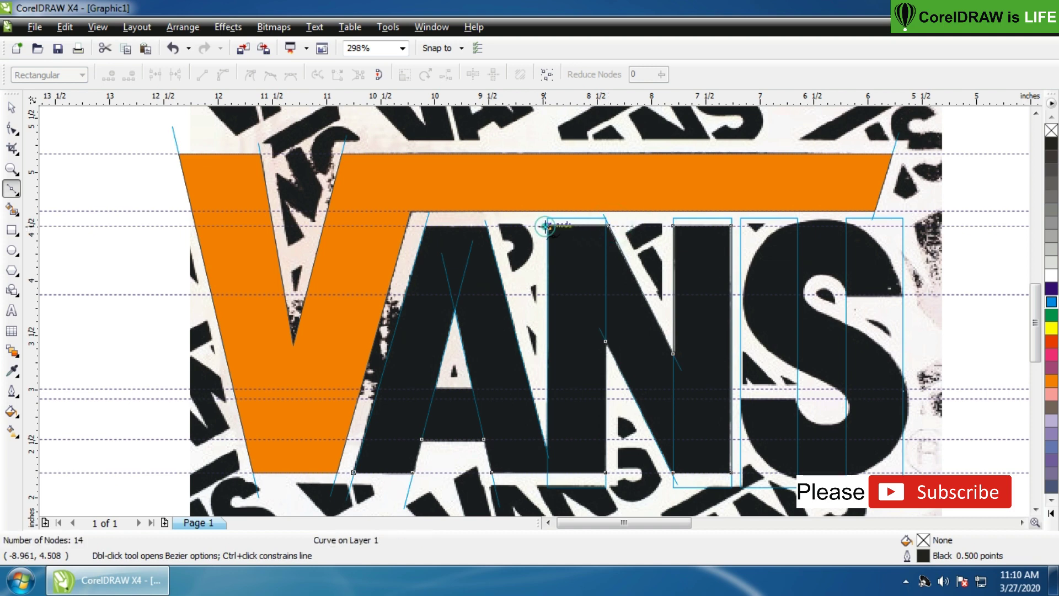
left_click(548, 452)
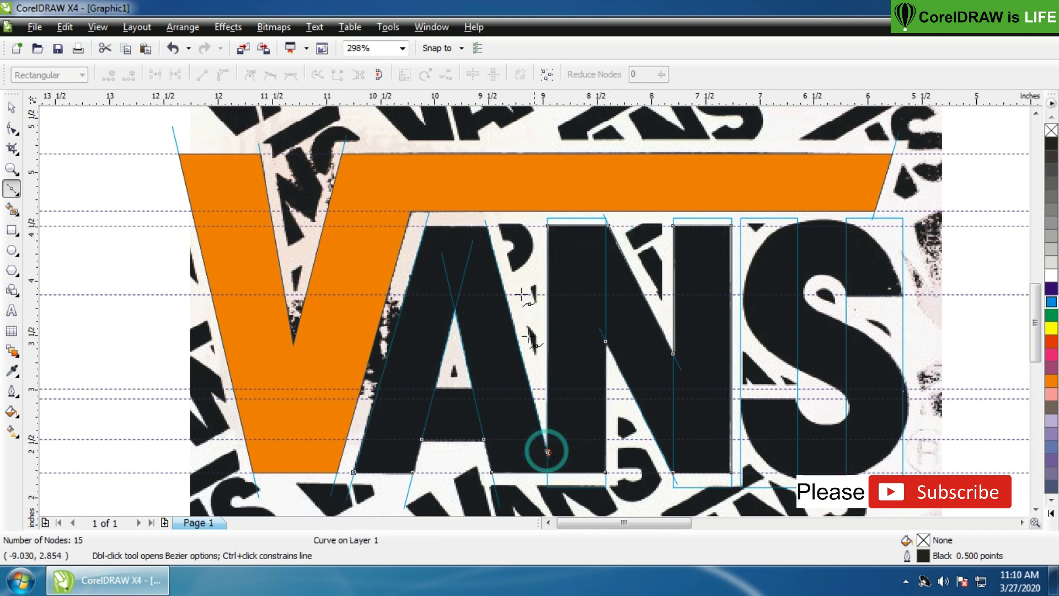
left_click(486, 225)
left_click(424, 225)
left_click(353, 473)
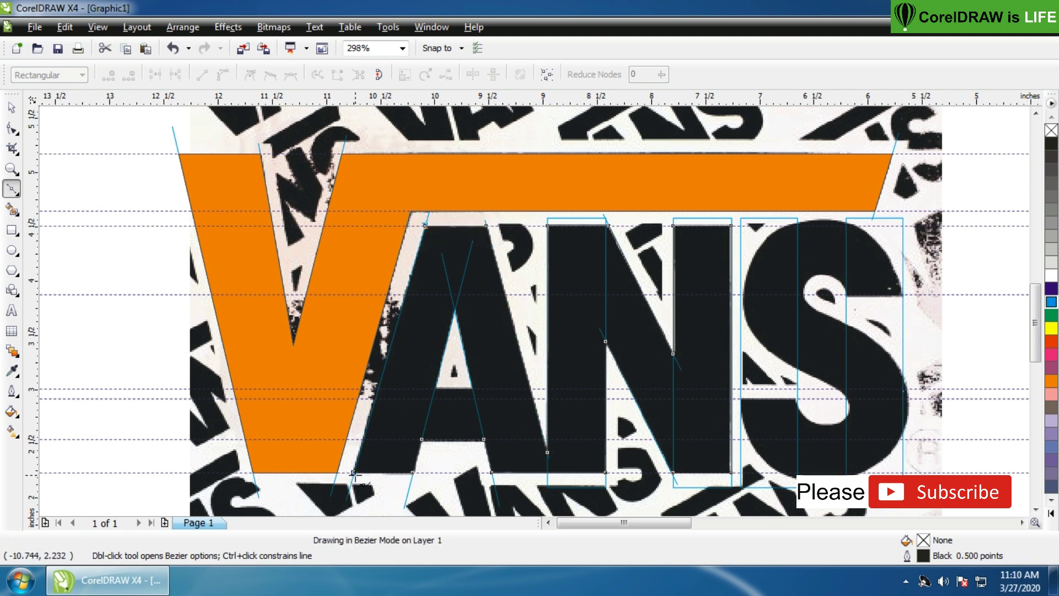
left_click(12, 107)
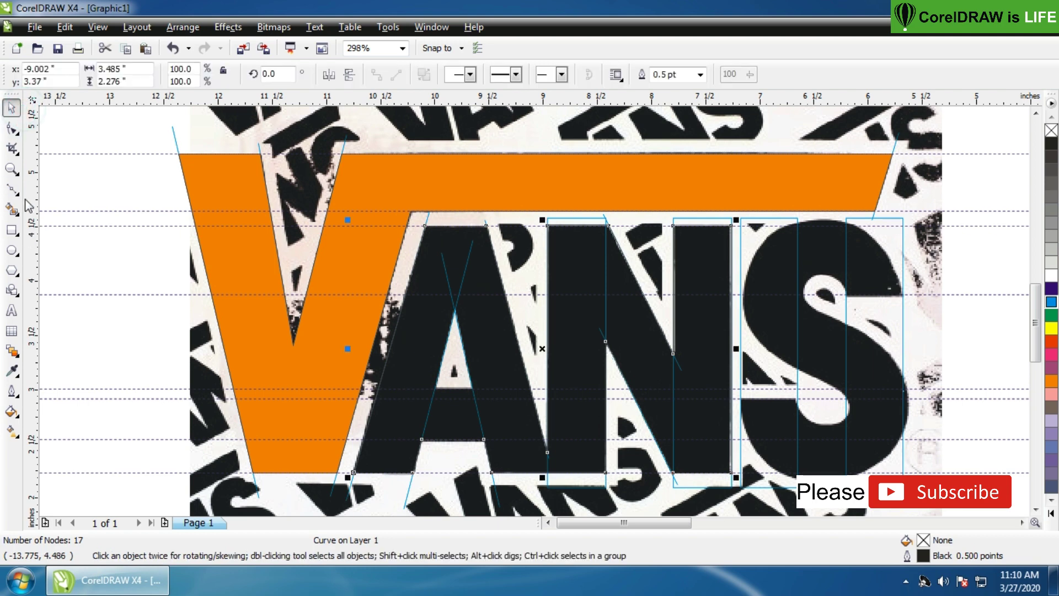
Trace the triangular hole inside the A as a closed Bezier shape snapped to the construction-line and guideline intersections.
left_click(11, 189)
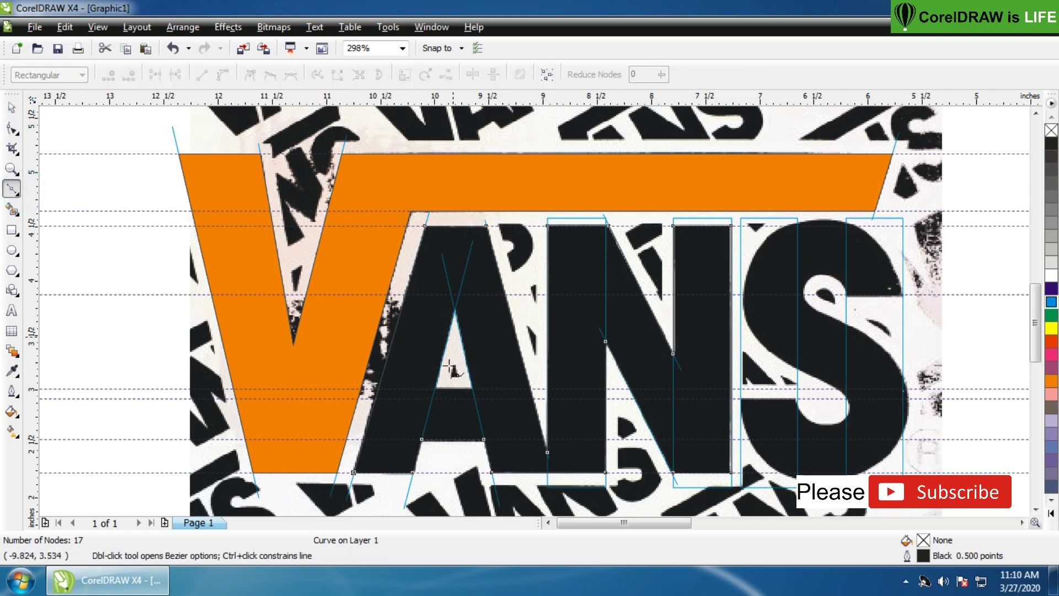
left_click(435, 387)
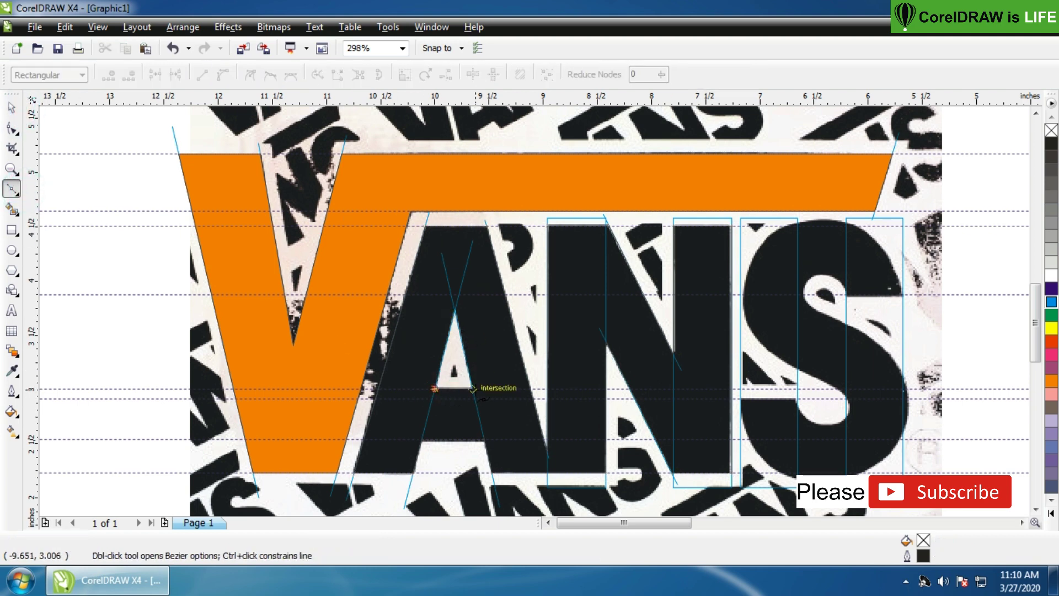
left_click(473, 388)
left_click(454, 309)
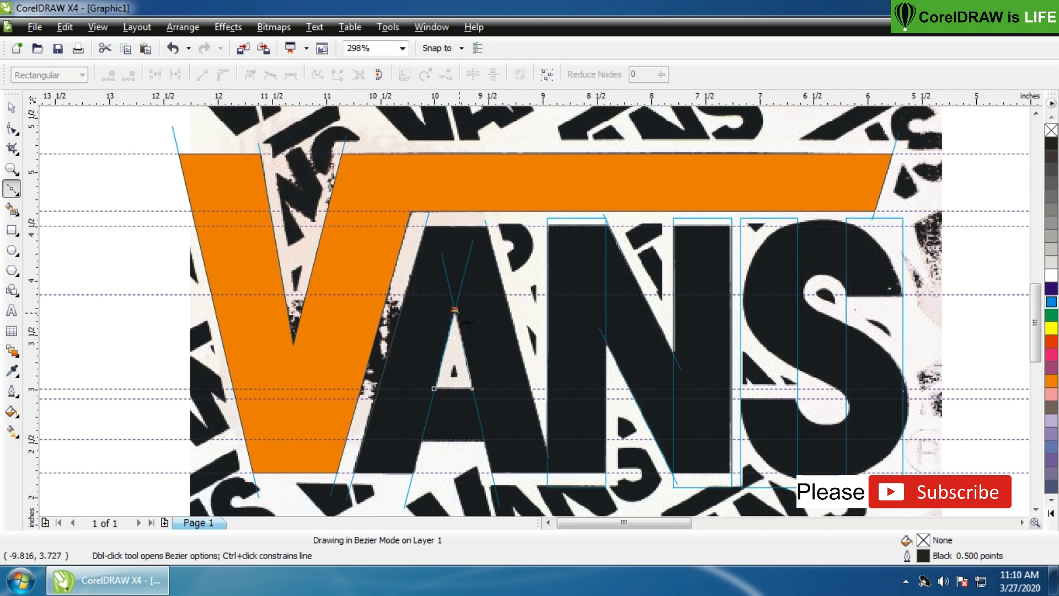
left_click(435, 388)
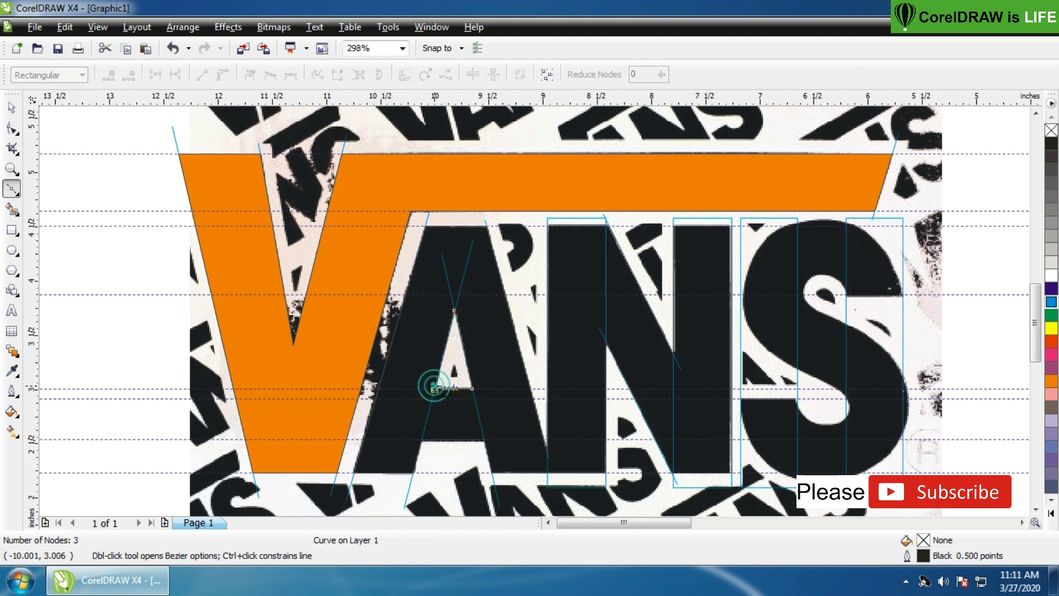
left_click(11, 108)
Smart-fill the A's body and crossbar and the N's left stem, diagonal and right stem with orange.
left_click(11, 209)
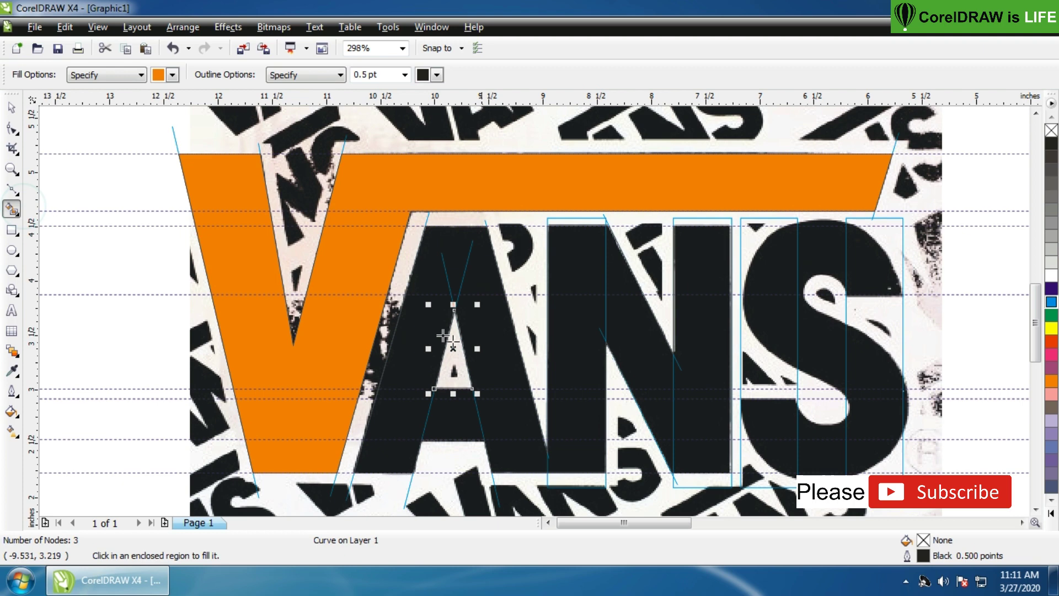
left_click(424, 329)
left_click(450, 427)
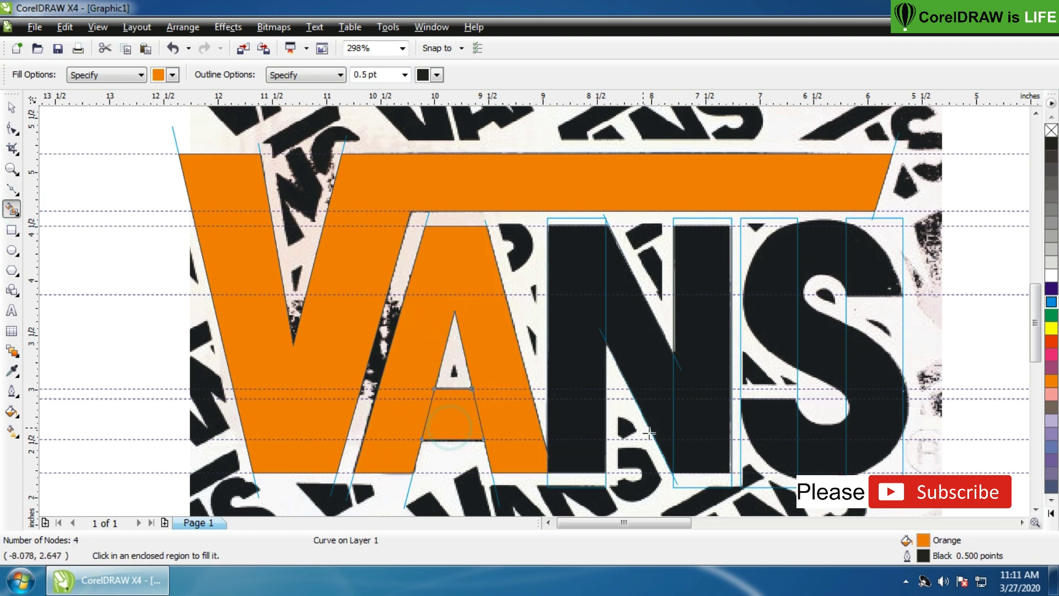
left_click(572, 449)
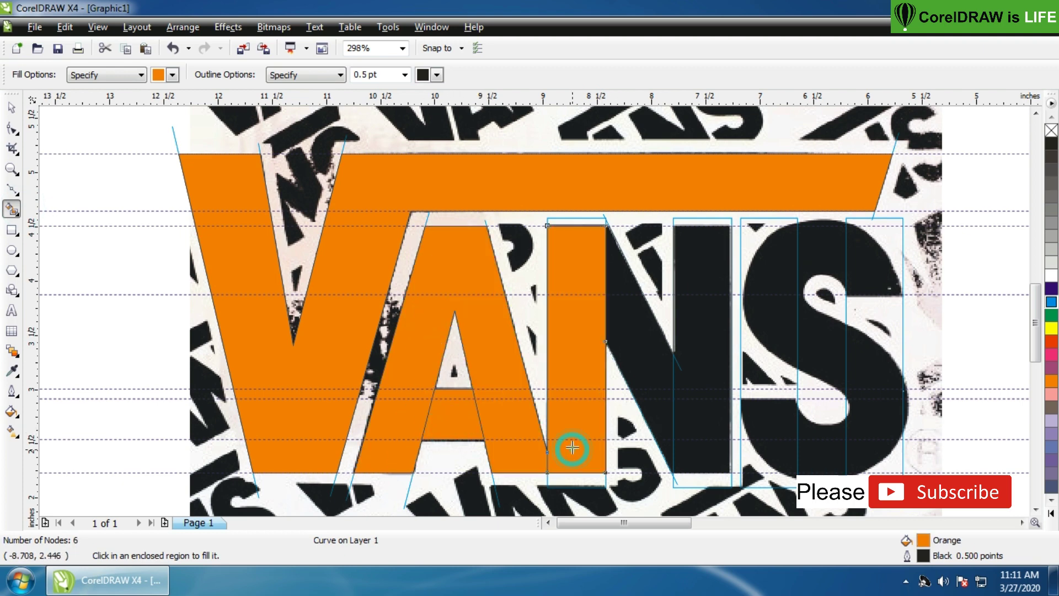
left_click(633, 326)
left_click(699, 381)
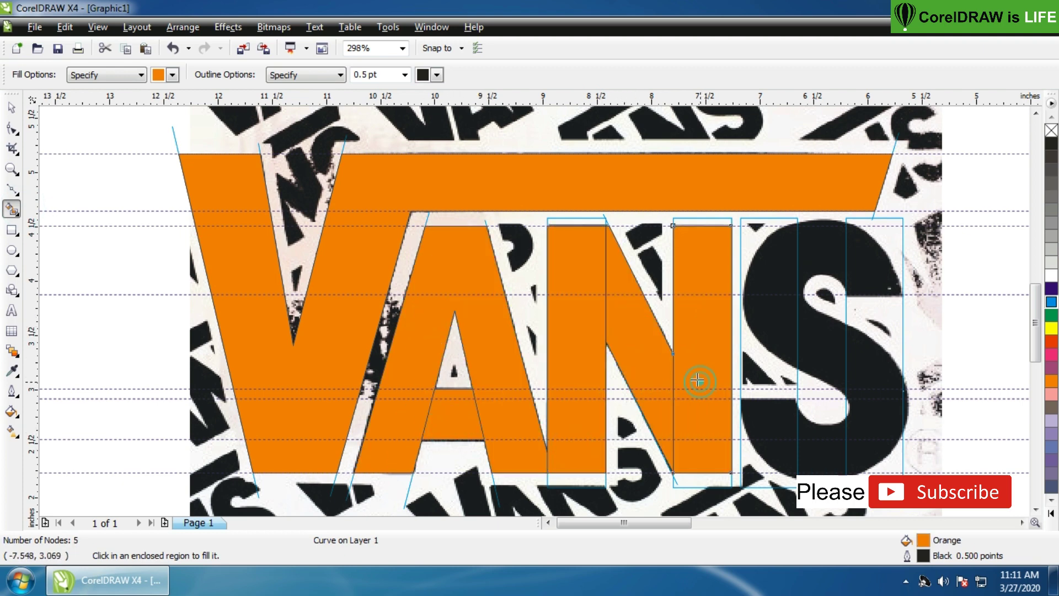
Weld the orange A body to the N's two stems and diagonal.
left_click(11, 107)
left_click(425, 349)
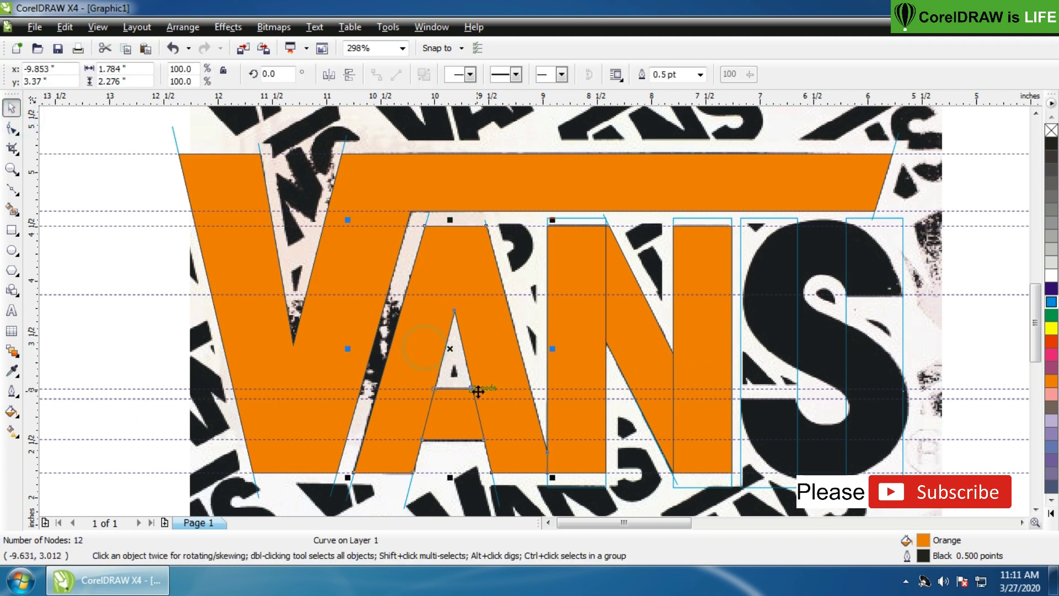
left_click(561, 379, "shift")
left_click(650, 360, "shift")
left_click(704, 349, "shift")
left_click(477, 79)
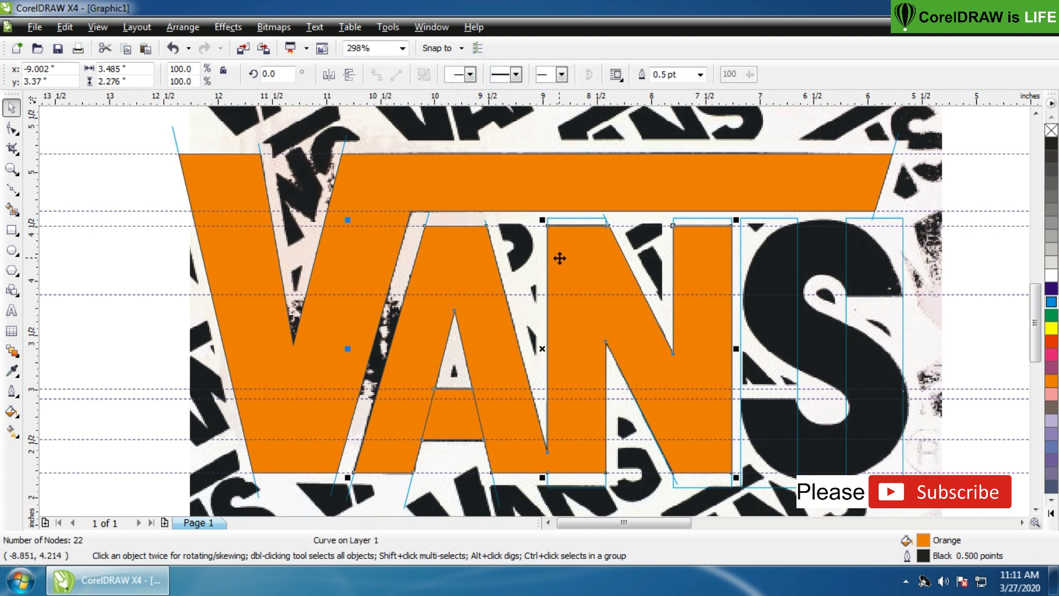
left_click(124, 350)
left_click_drag(417, 322, 454, 277)
key("ctrl+z")
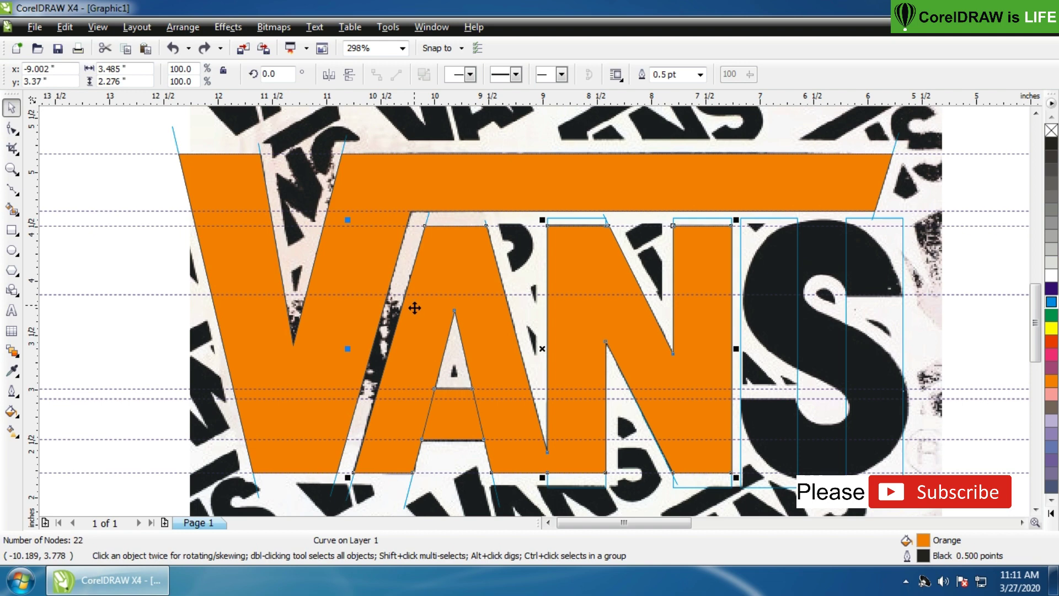
Weld the A's orange crossbar piece to the combined A and N shape.
left_click(453, 413)
left_click(398, 416, "shift")
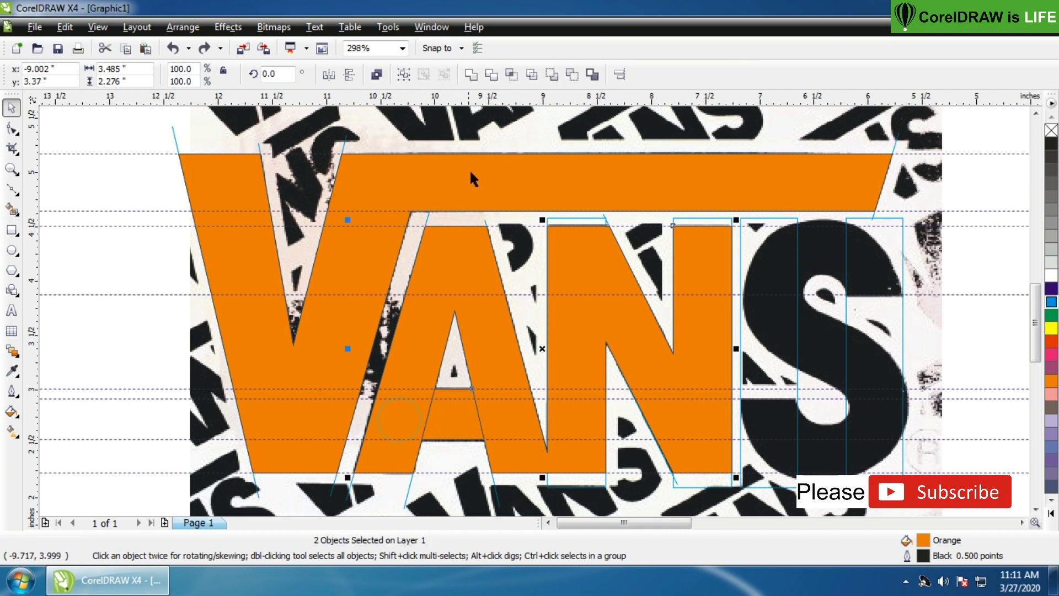
left_click(467, 74)
left_click(177, 321)
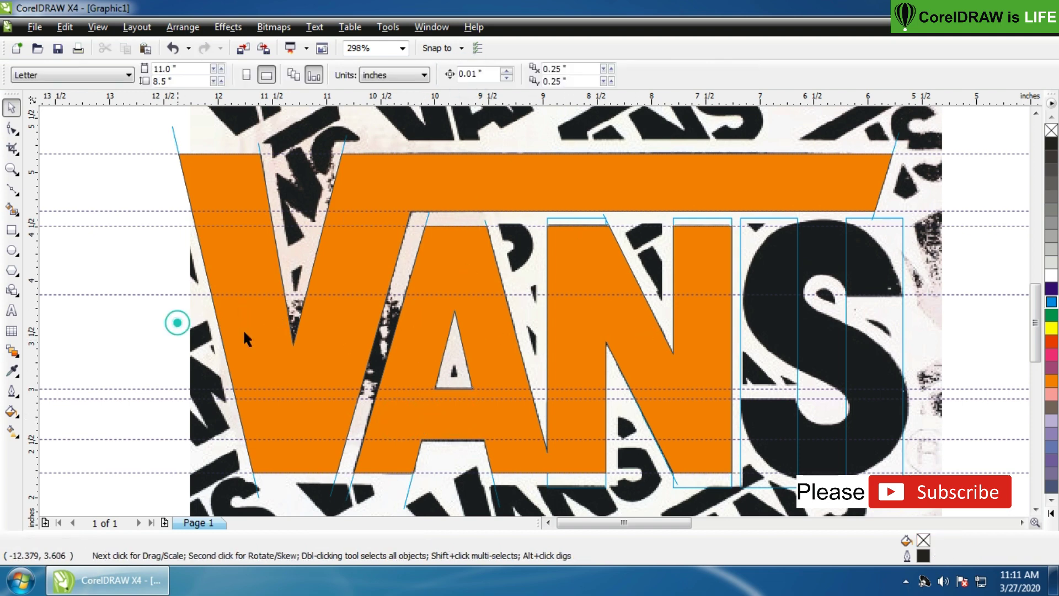
Start a straight-segment Bezier outline of the S, from its upper terminal's outer corner through the inner notch to the lower-right curve.
key("z")
scroll(939, 512, "down", 1)
scroll(939, 512, "down", 2)
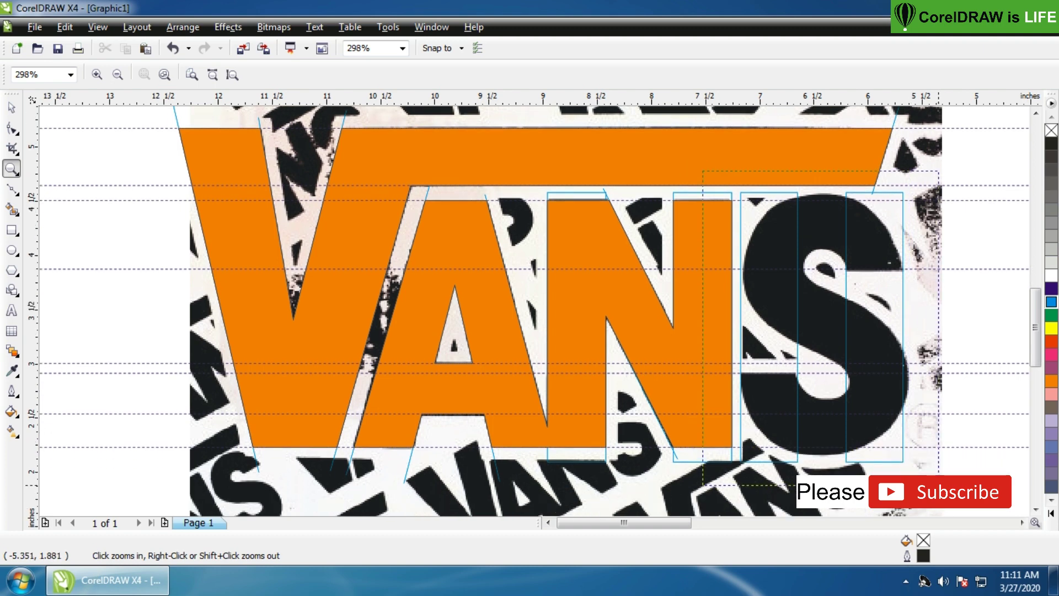
left_click(518, 358)
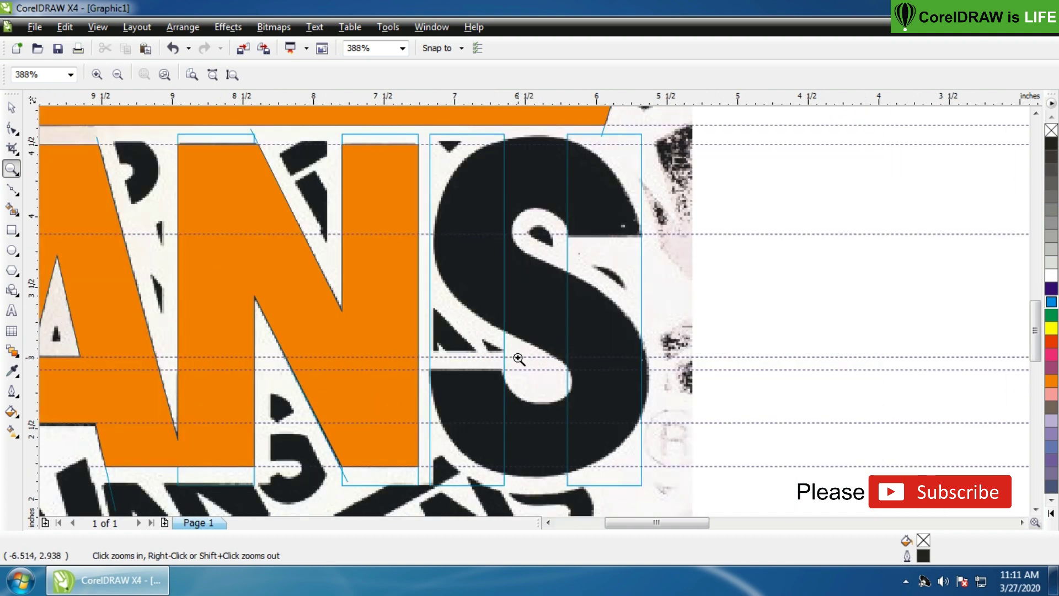
left_click(11, 188)
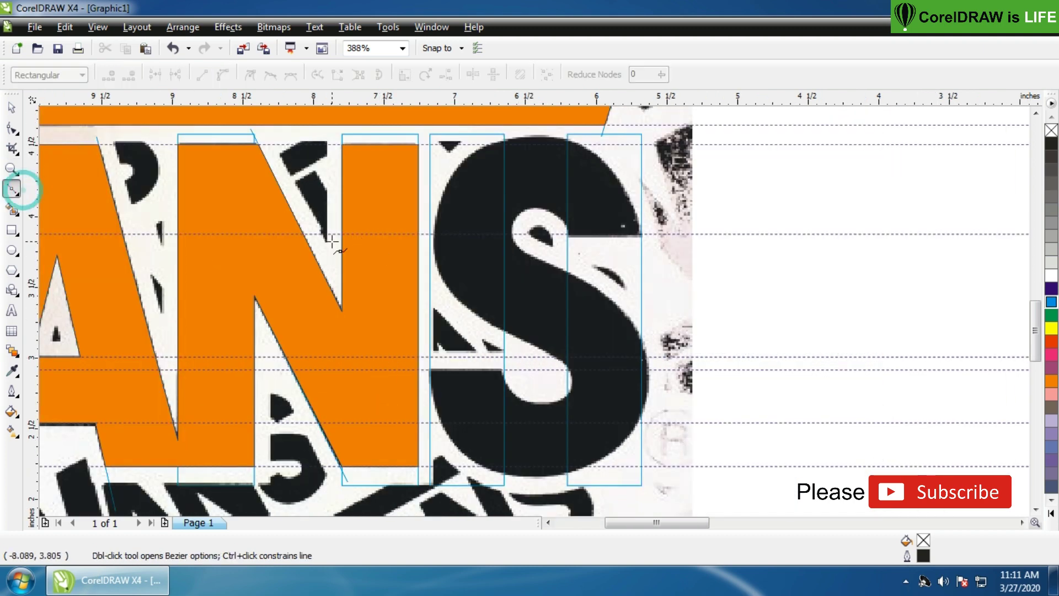
left_click(642, 233)
left_click(568, 233)
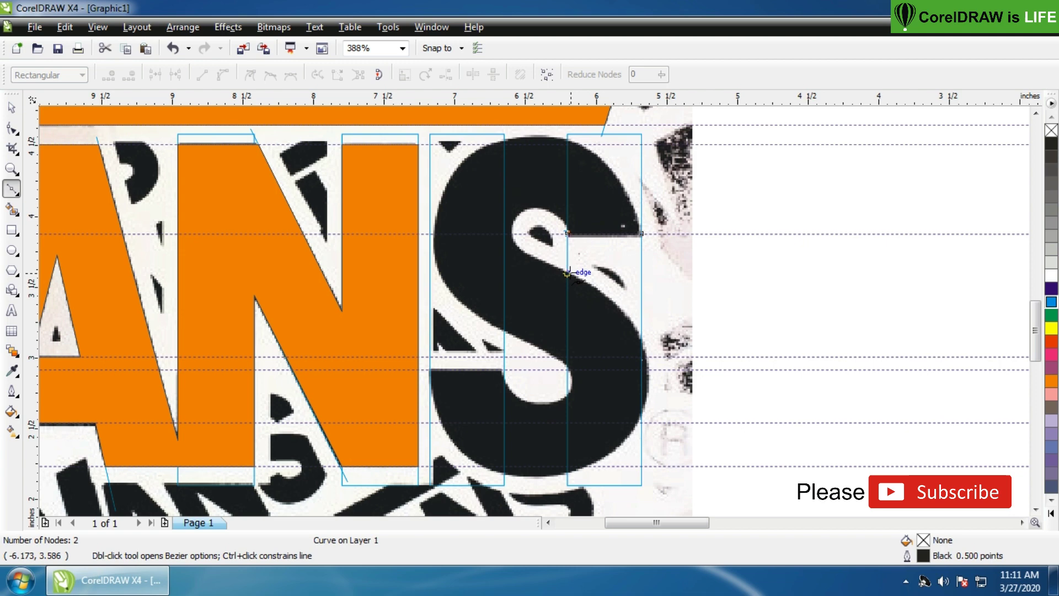
left_click(567, 272)
left_click(623, 443)
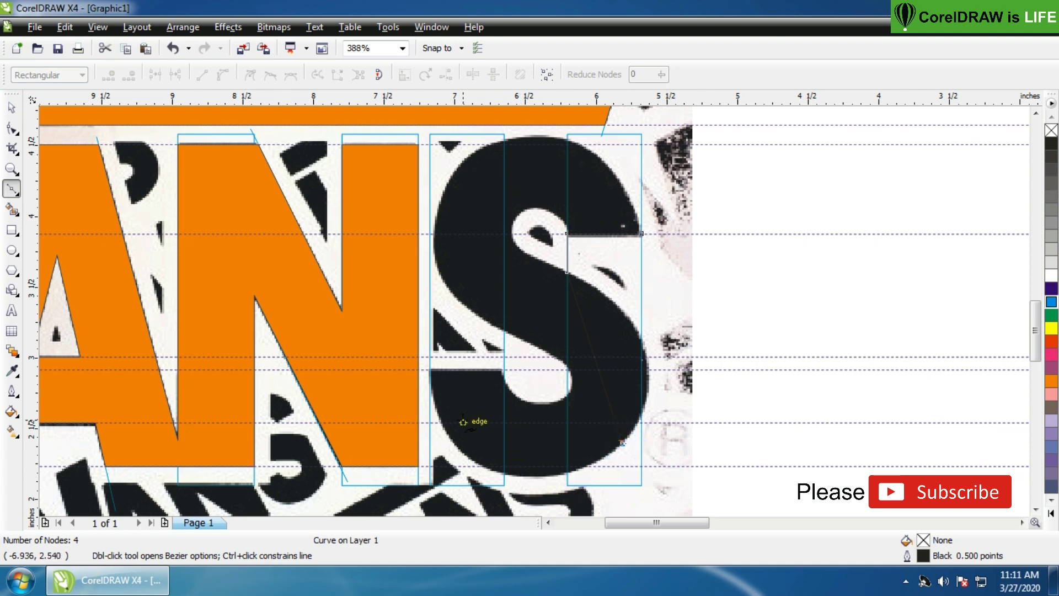
Continue the S outline through the lower terminal, inner curve, left side and top, close it, and colour its outline cyan.
left_click(429, 369)
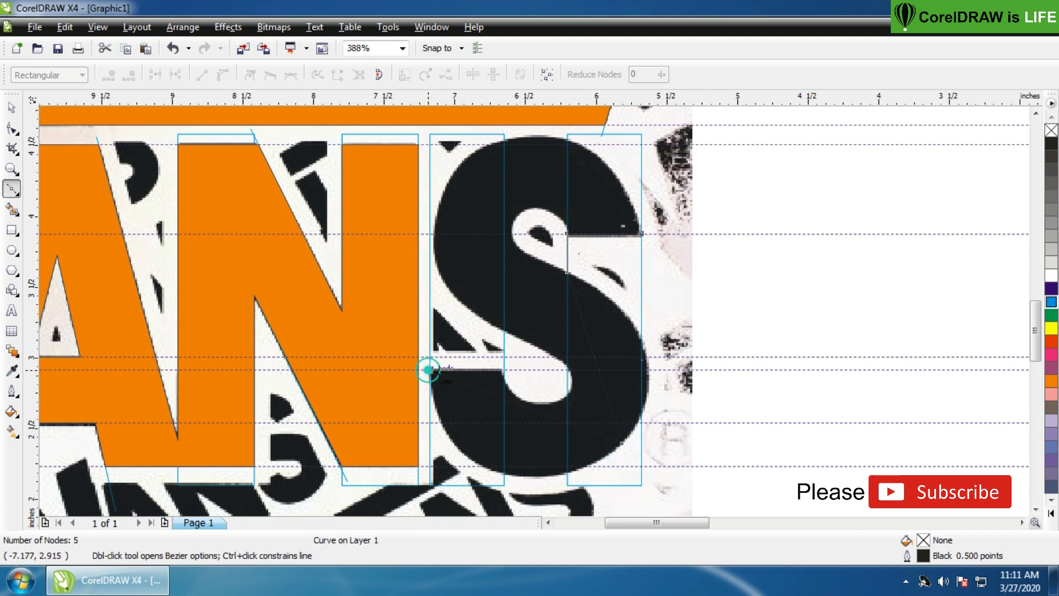
left_click(503, 369)
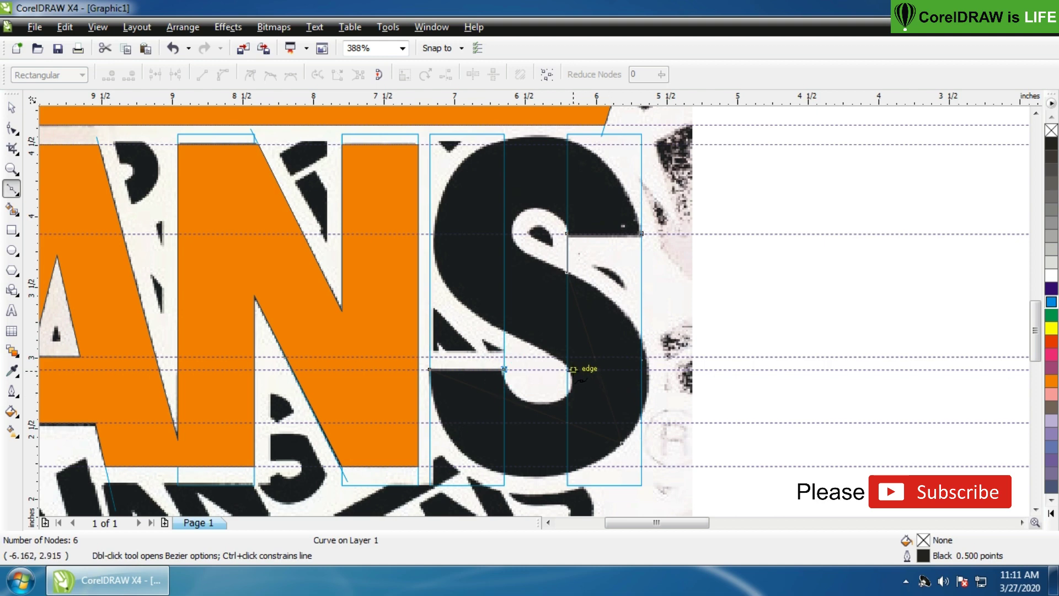
left_click(570, 369)
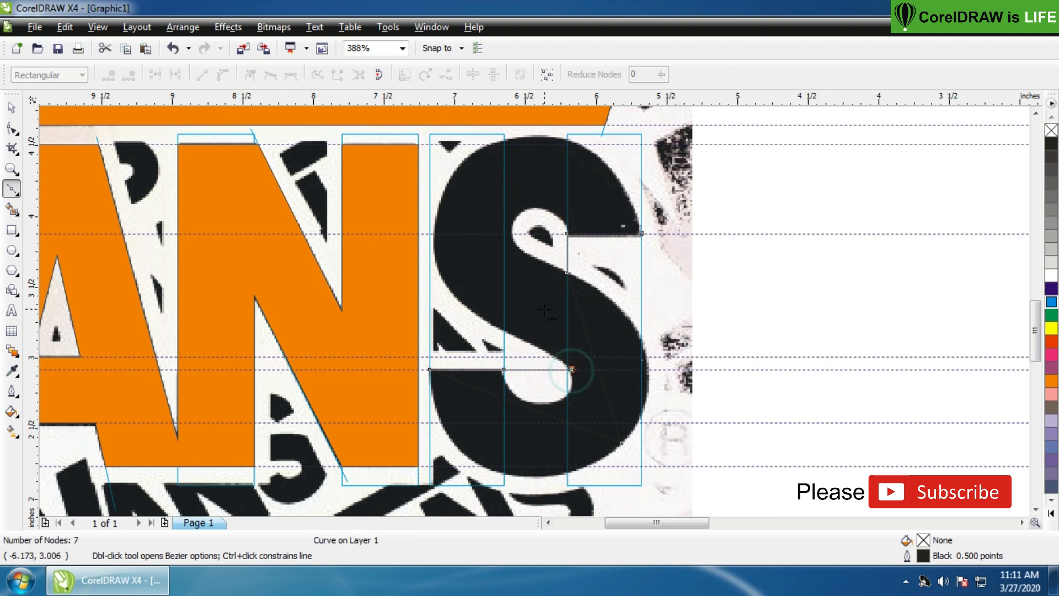
left_click(430, 242)
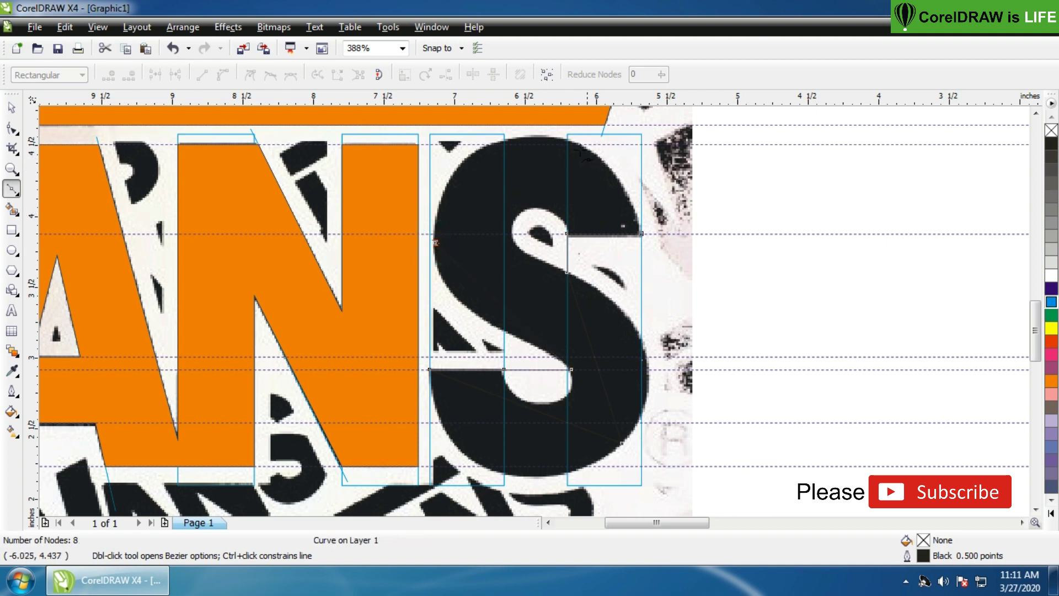
left_click(540, 136)
left_click(643, 234)
right_click(1049, 304)
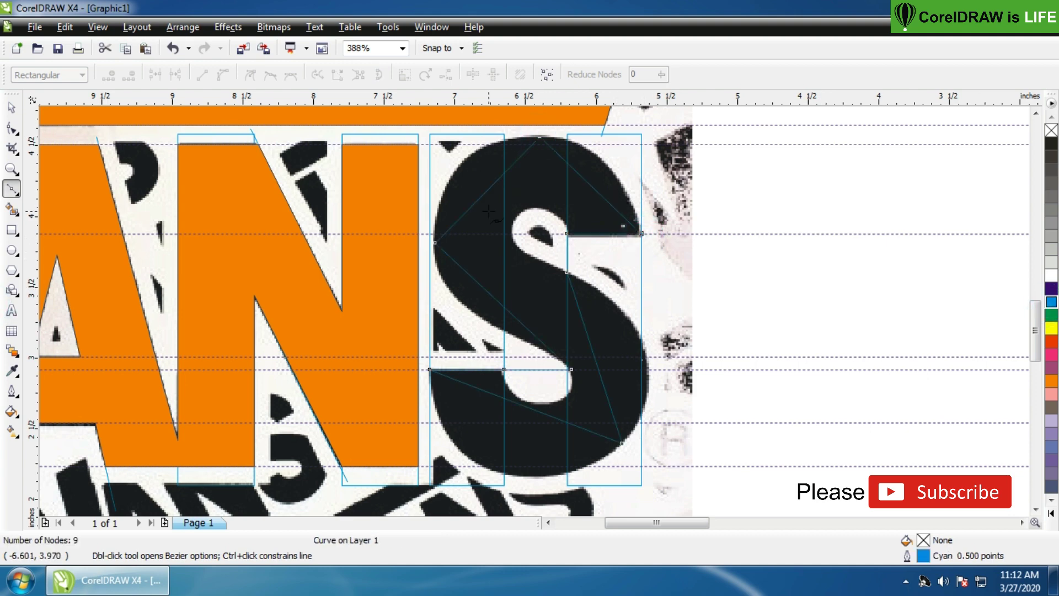
Convert the S outline's upper-right segment to a curve and bend it along the letter's outer edge.
left_click(97, 27)
left_click(115, 27)
left_click(113, 26)
left_click(129, 381)
key("space")
scroll(714, 293, "up", 2)
left_click(11, 167)
left_click(11, 128)
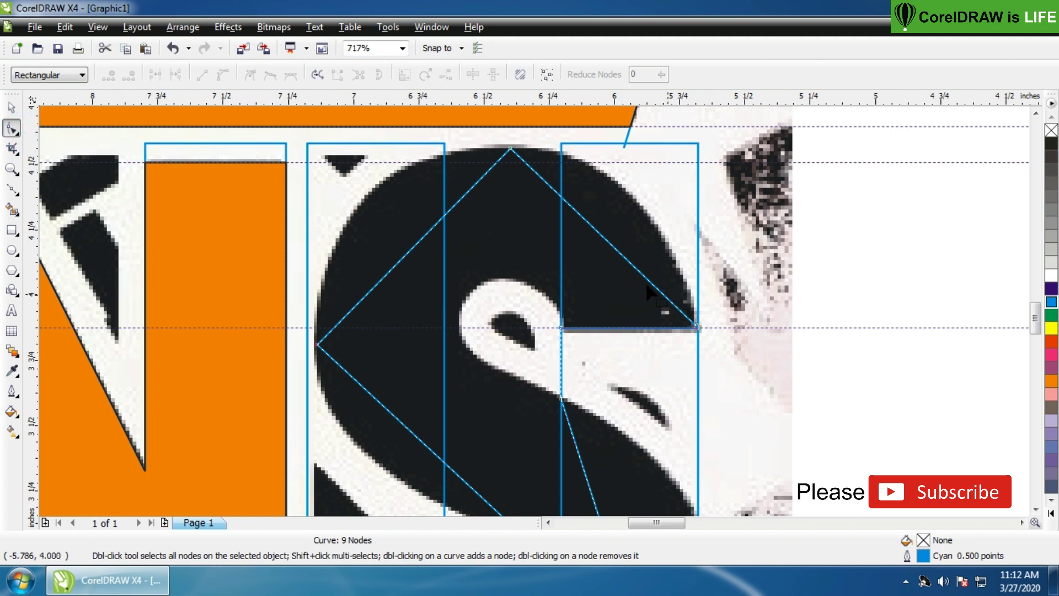
right_click(633, 273)
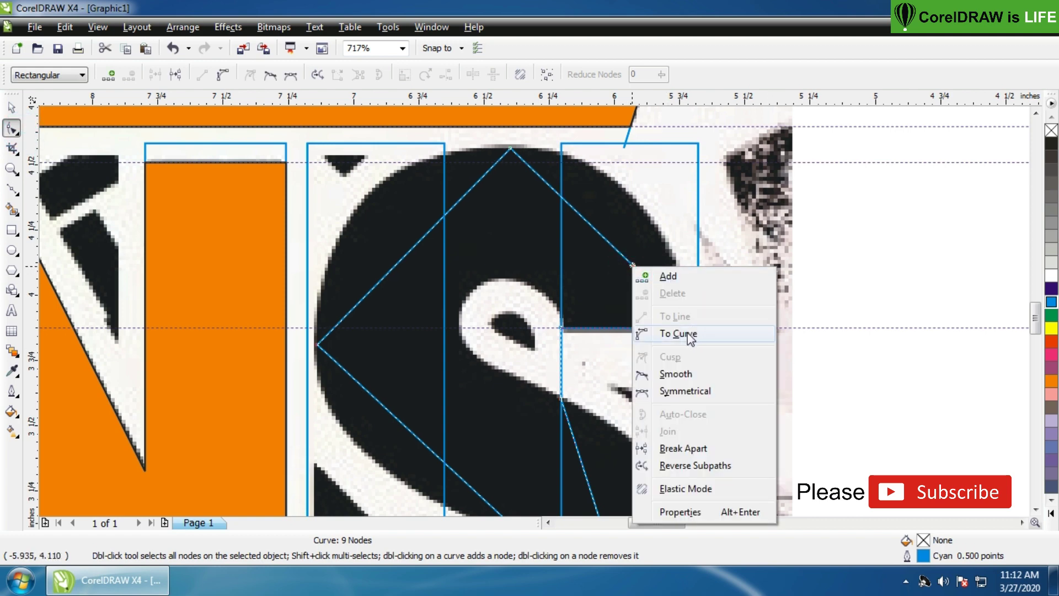
left_click(662, 333)
left_click_drag(619, 252, 644, 213)
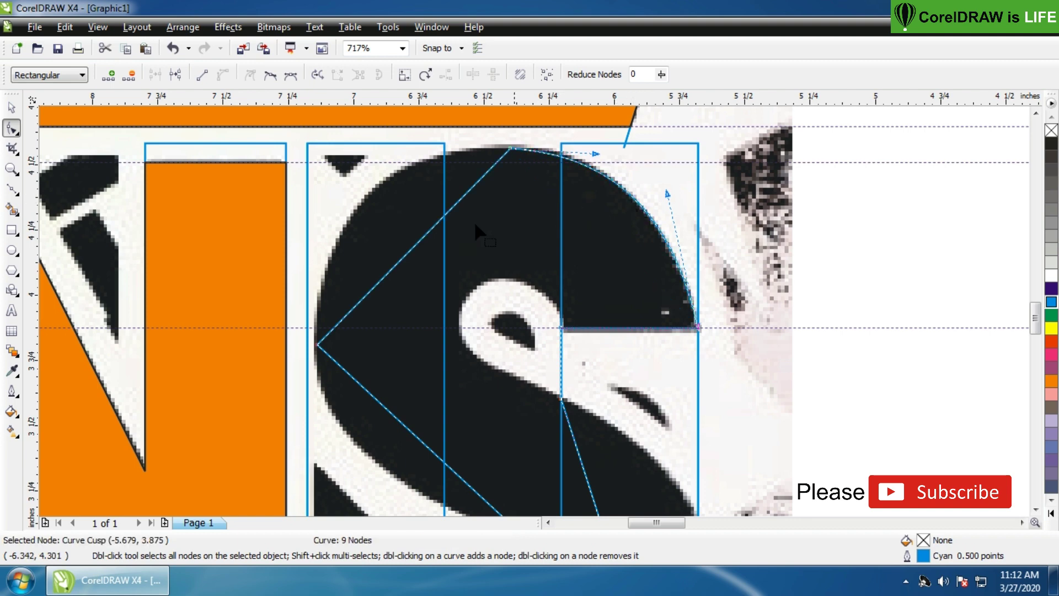
Convert the S outline's upper-left segment to a curve and bend it around the letter's outer edge.
right_click(426, 236)
left_click(484, 300)
double_click(412, 247)
left_click_drag(411, 247, 396, 187)
key("ctrl+z")
key("ctrl+z")
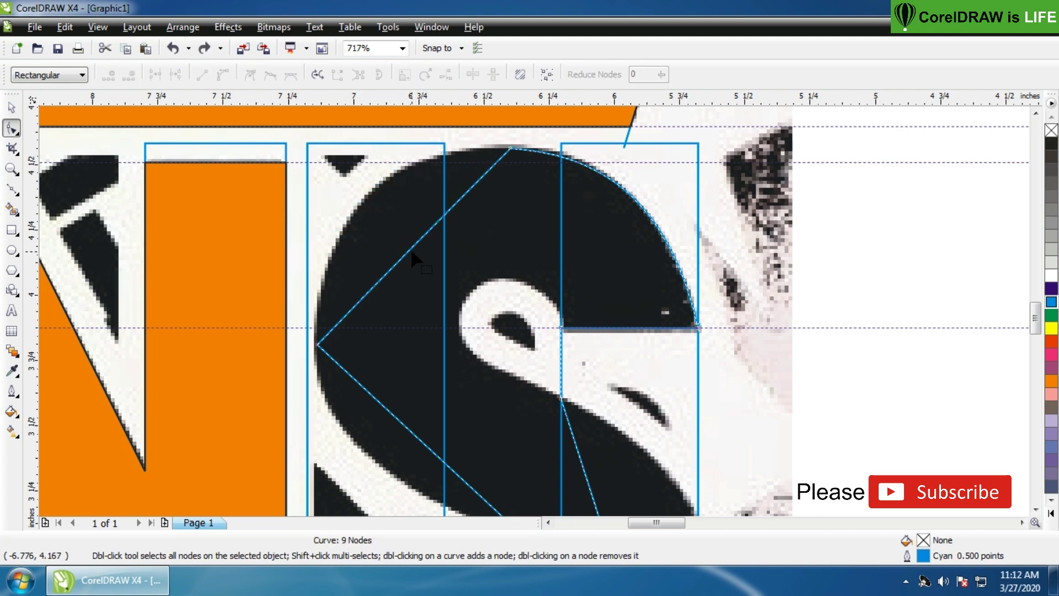
left_click_drag(412, 253, 369, 199)
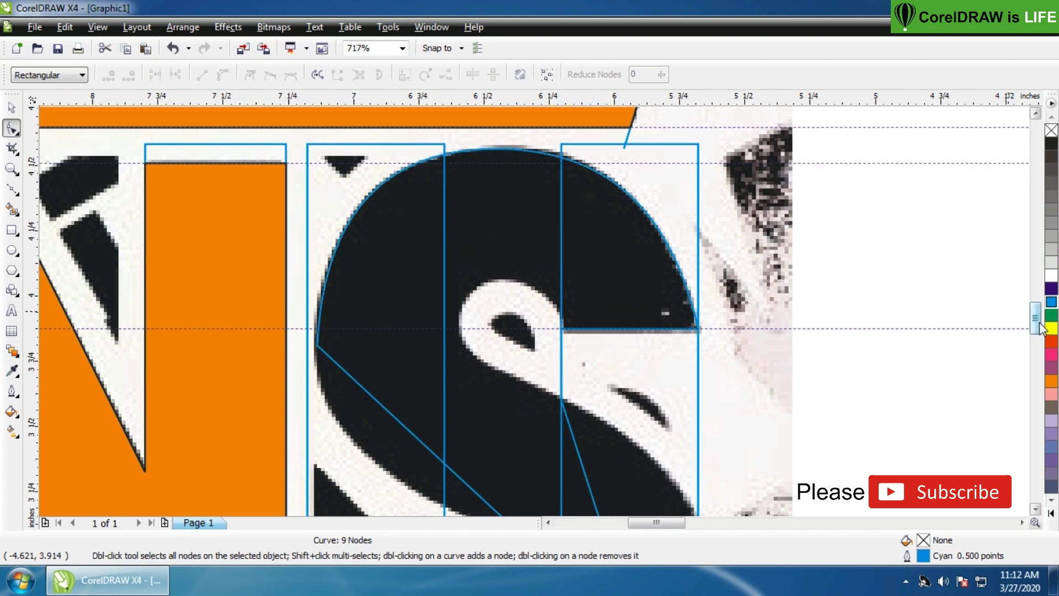
Convert the segment from the S's left side to its lower inner bowl to a curve and fit it to the diagonal edge.
scroll(1040, 329, "down", 4)
left_click(458, 346)
right_click(458, 347)
left_click(502, 160)
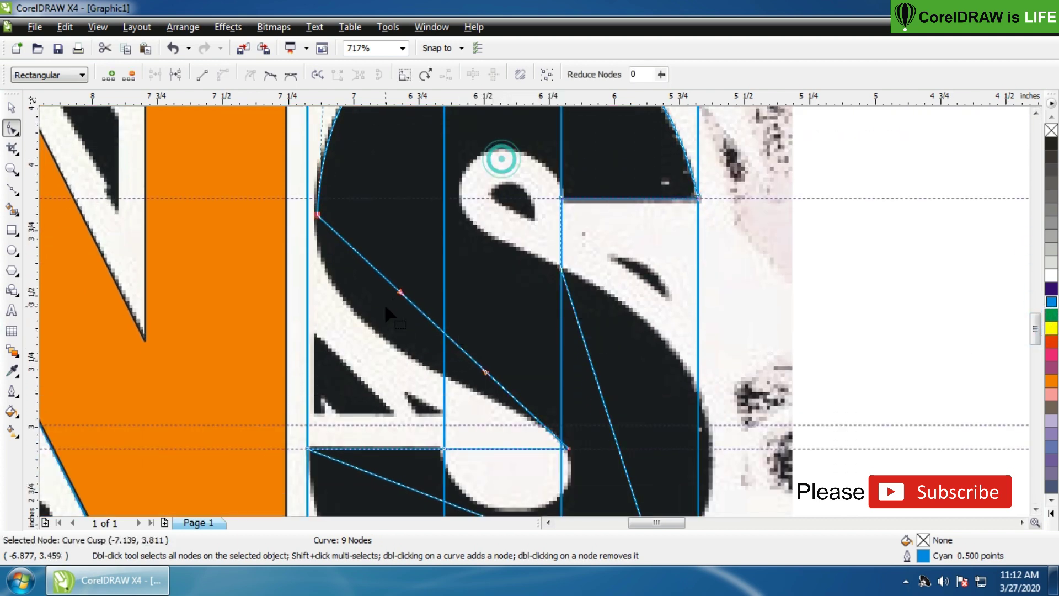
left_click_drag(414, 305, 457, 362)
left_click_drag(310, 306, 299, 320)
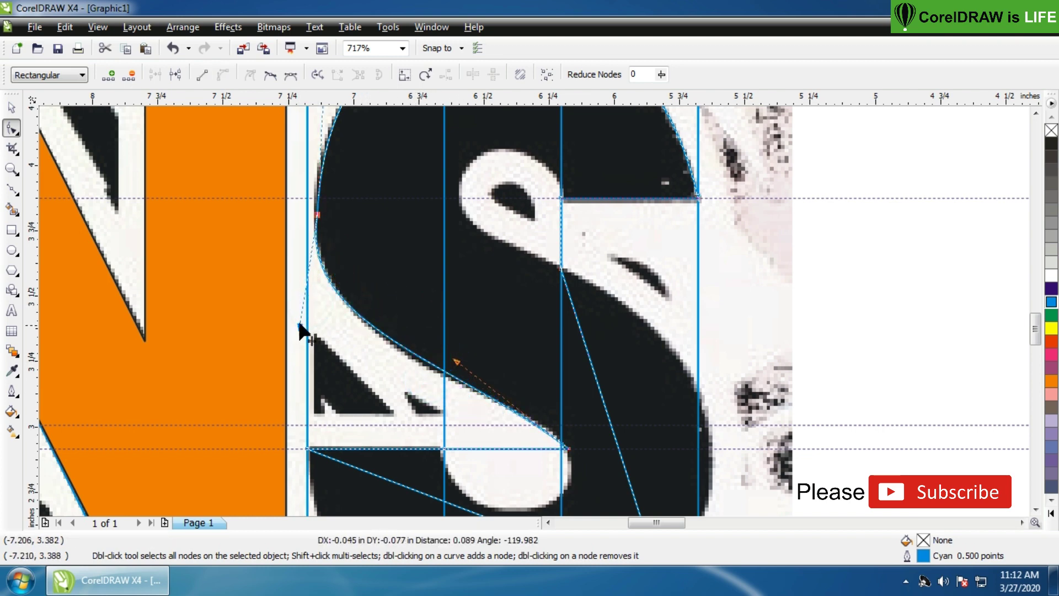
Make the nodes at the left side and the top of the S outline smooth.
right_click(319, 216)
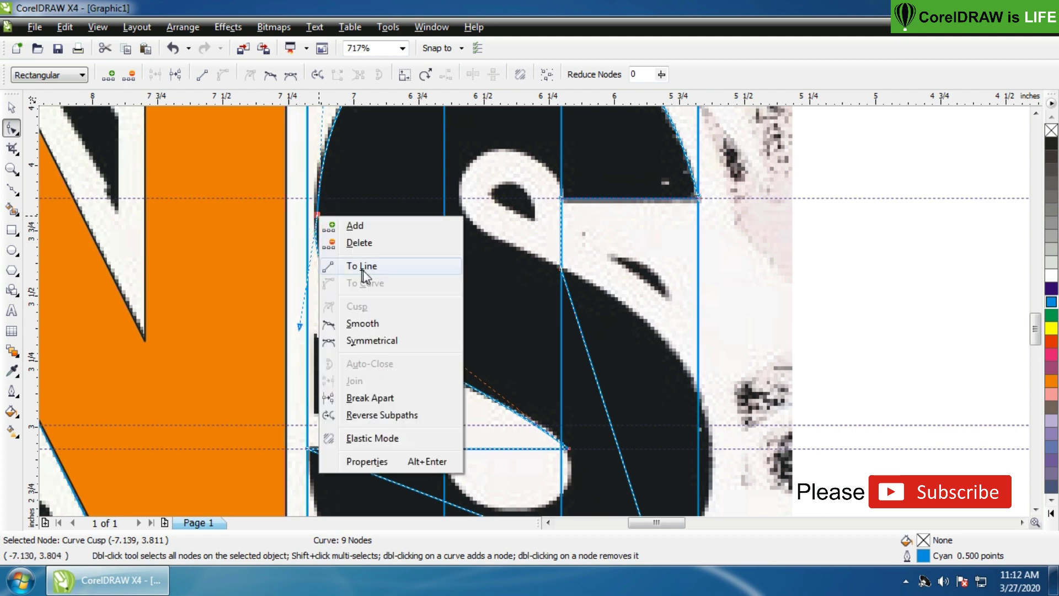
left_click(365, 320)
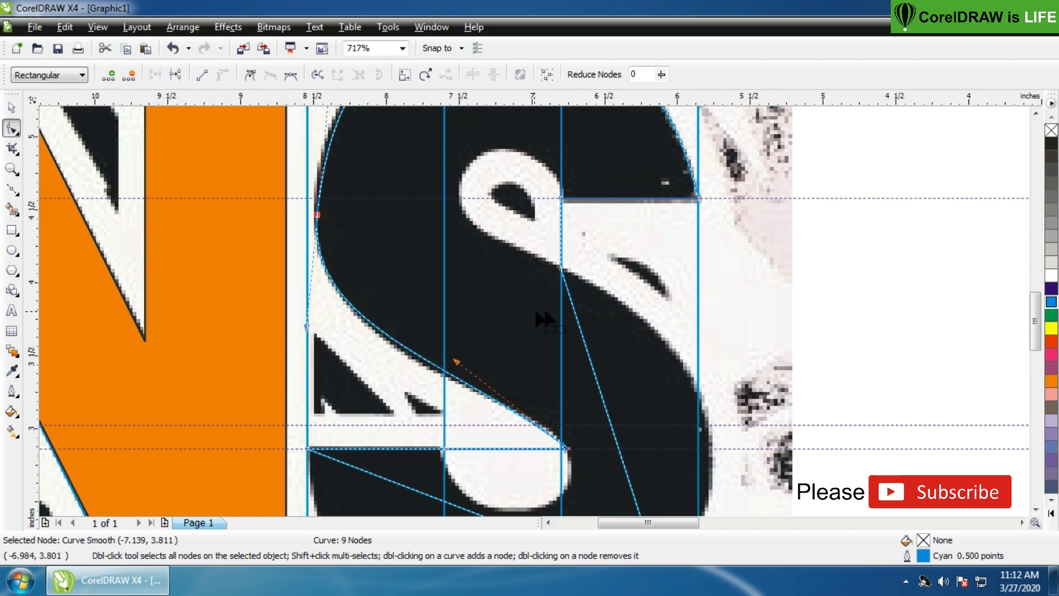
scroll(617, 214, "down", 2)
key("z")
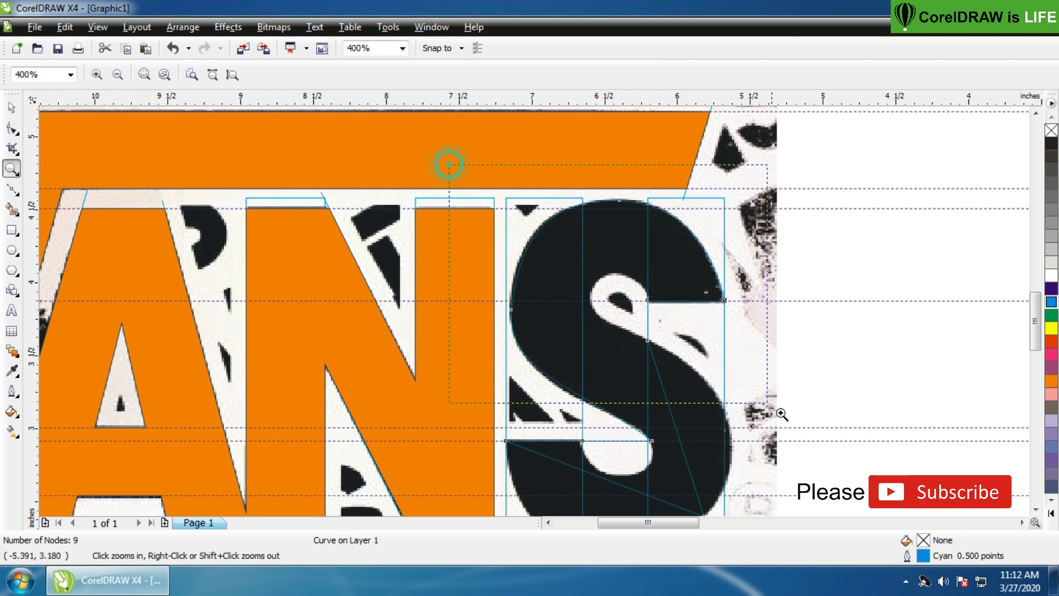
left_click(796, 429)
left_click(12, 129)
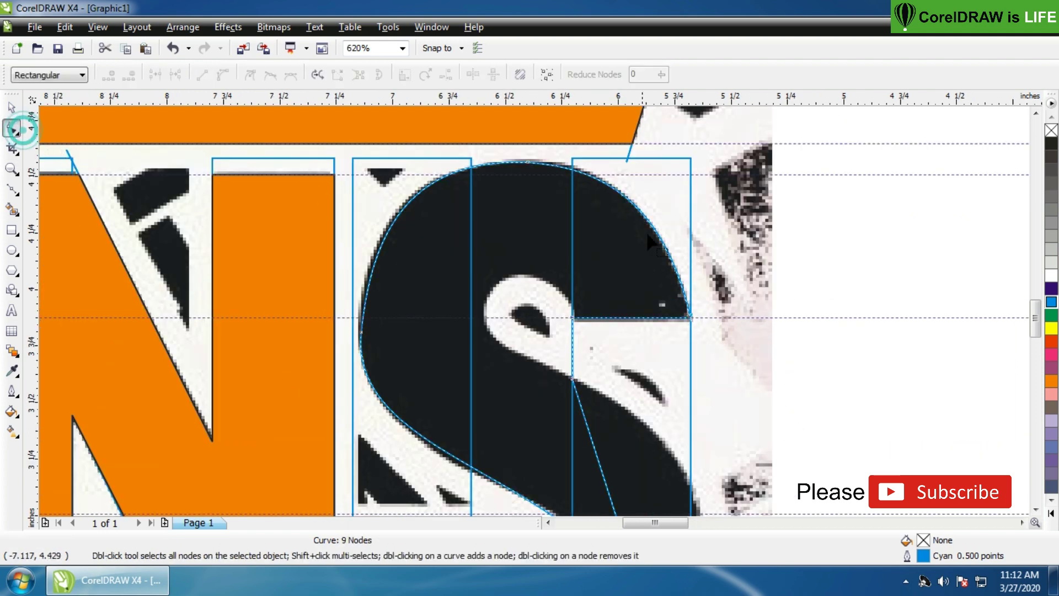
right_click(532, 163)
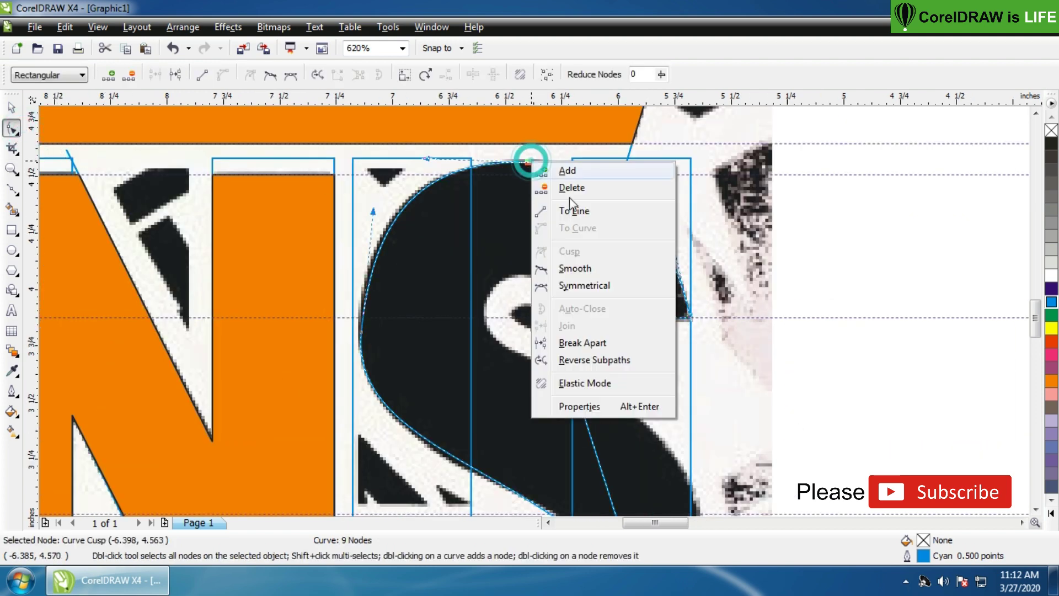
left_click(593, 269)
Adjust the handles of the S's top and left nodes so the upper arc follows the bitmap edge.
left_click_drag(602, 166, 603, 164)
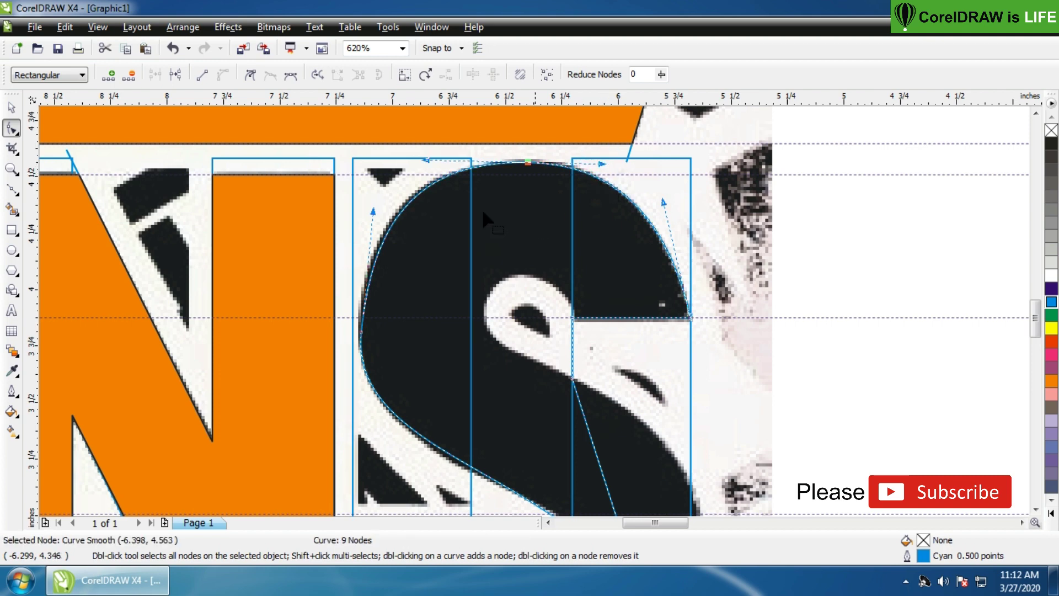
left_click_drag(425, 161, 416, 157)
left_click_drag(602, 166, 603, 162)
left_click_drag(416, 162, 412, 162)
left_click_drag(371, 211, 360, 217)
left_click_drag(362, 431, 363, 448)
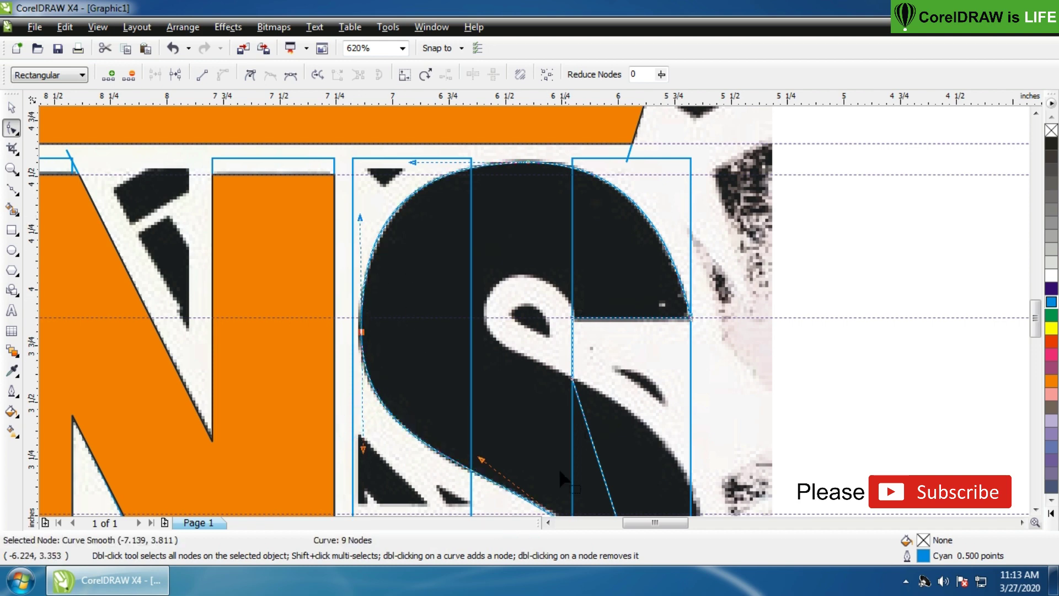
Convert the line across the S's lower inner bowl to a curve and bend it around the white bowl's bottom.
scroll(1035, 317, "down", 3)
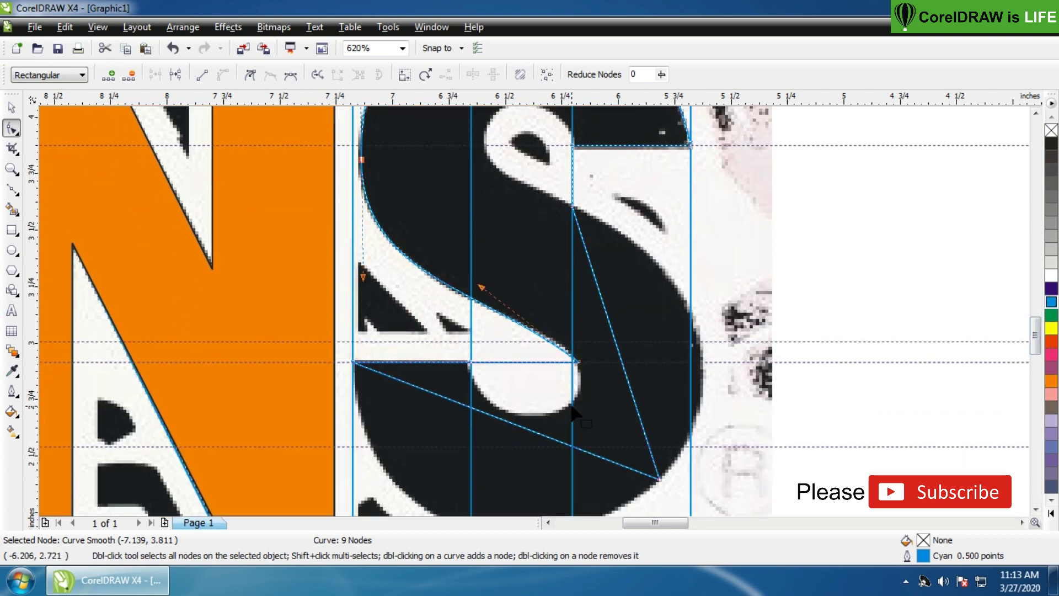
right_click(523, 361)
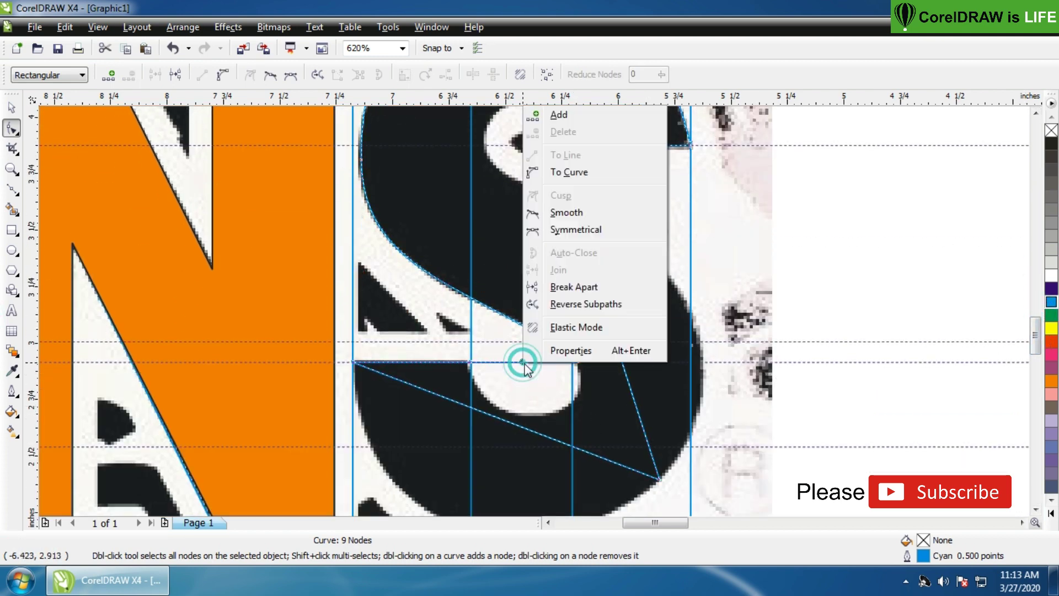
left_click(577, 170)
left_click_drag(532, 362, 482, 438)
left_click_drag(584, 420, 594, 431)
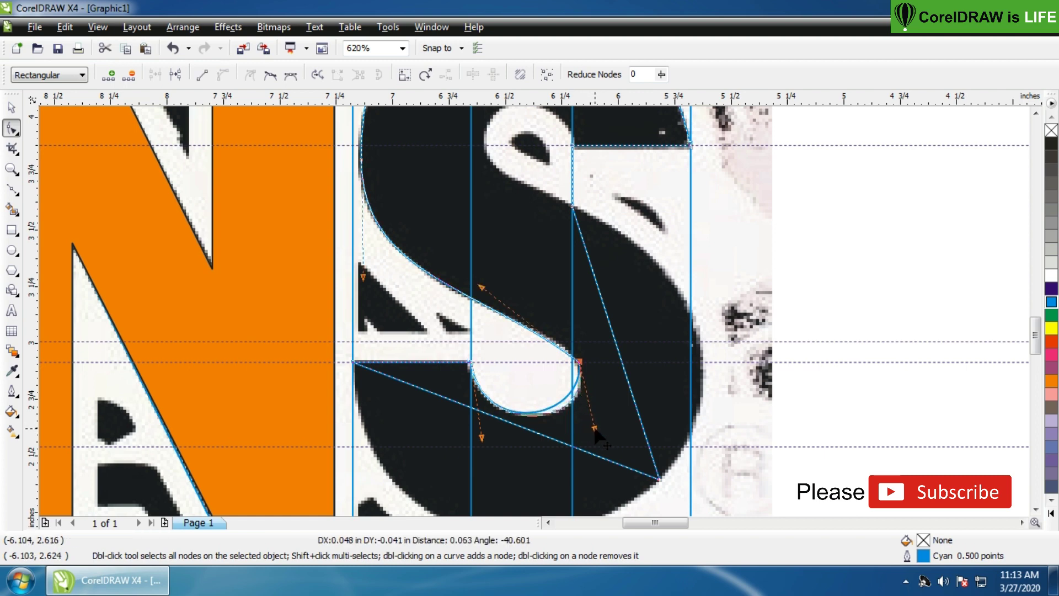
Make the node at the lower bowl's right end smooth, shift it slightly and refit the bowl curve's handles.
right_click(579, 364)
left_click(623, 211)
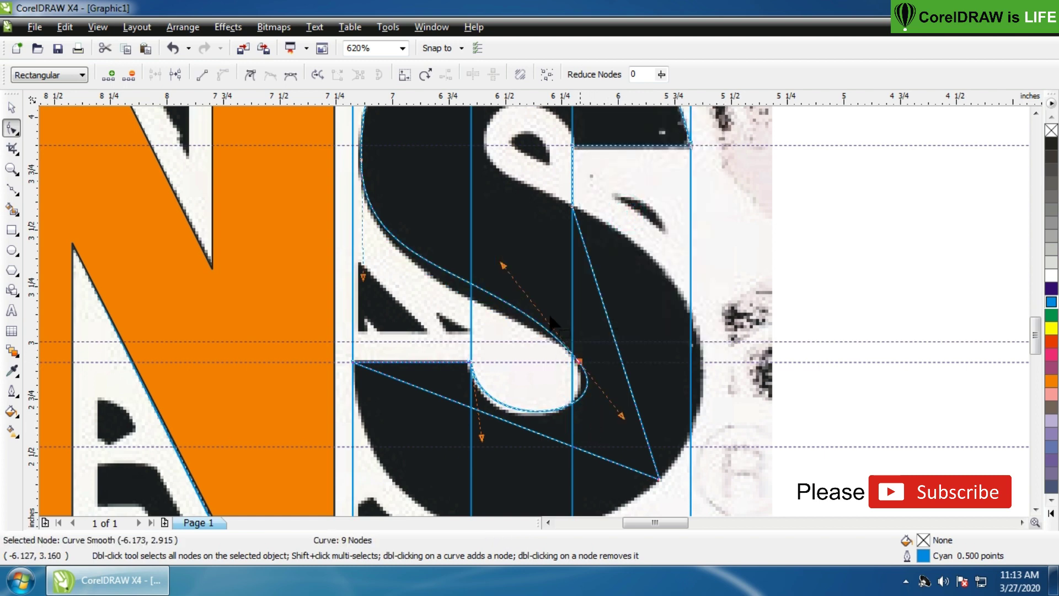
left_click_drag(578, 364, 580, 369)
left_click_drag(623, 420, 604, 423)
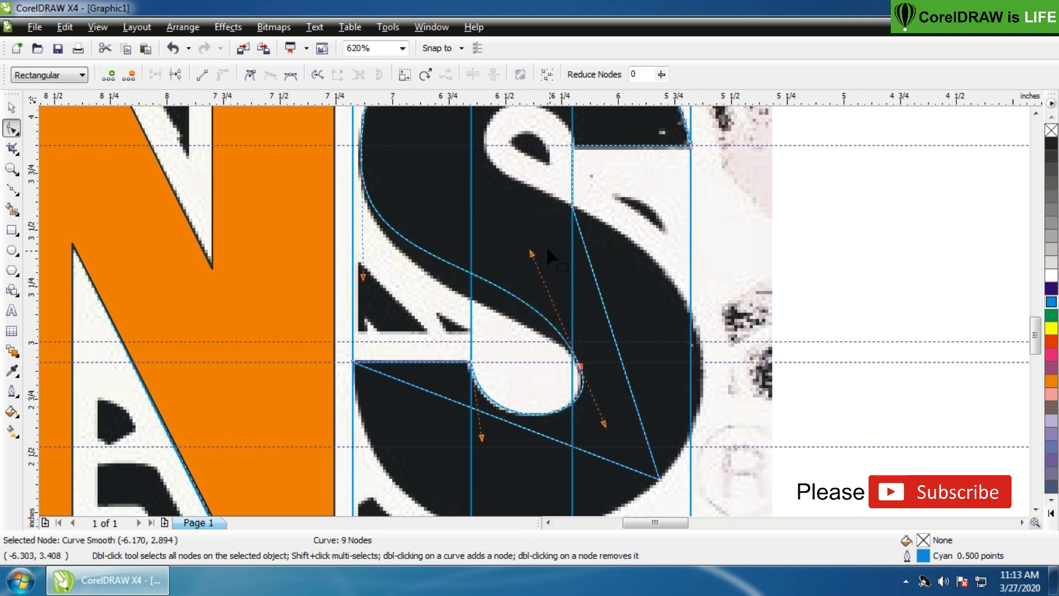
left_click(481, 437)
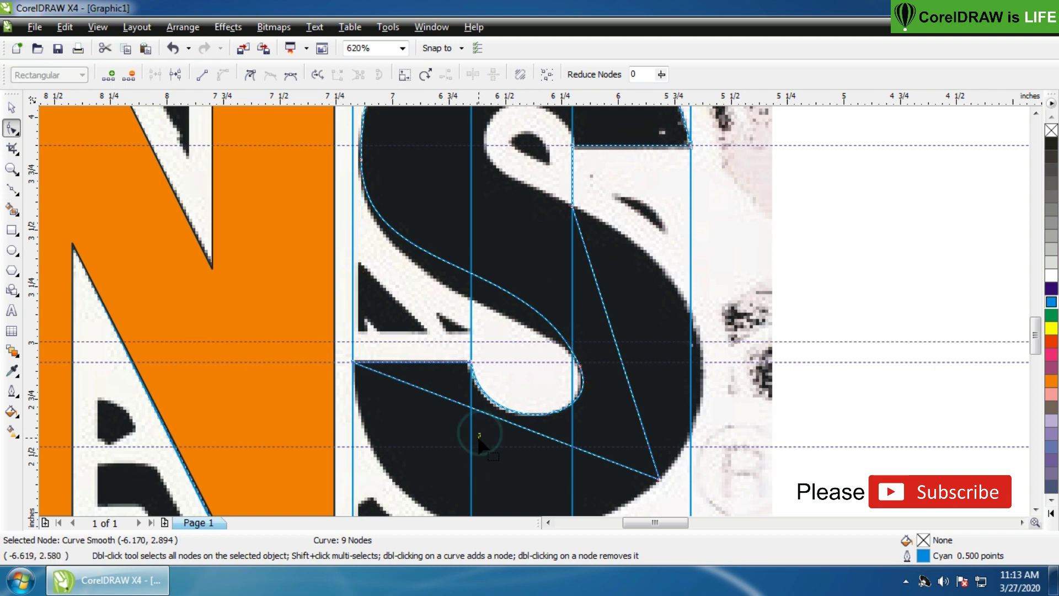
left_click(472, 361)
left_click_drag(482, 437, 479, 443)
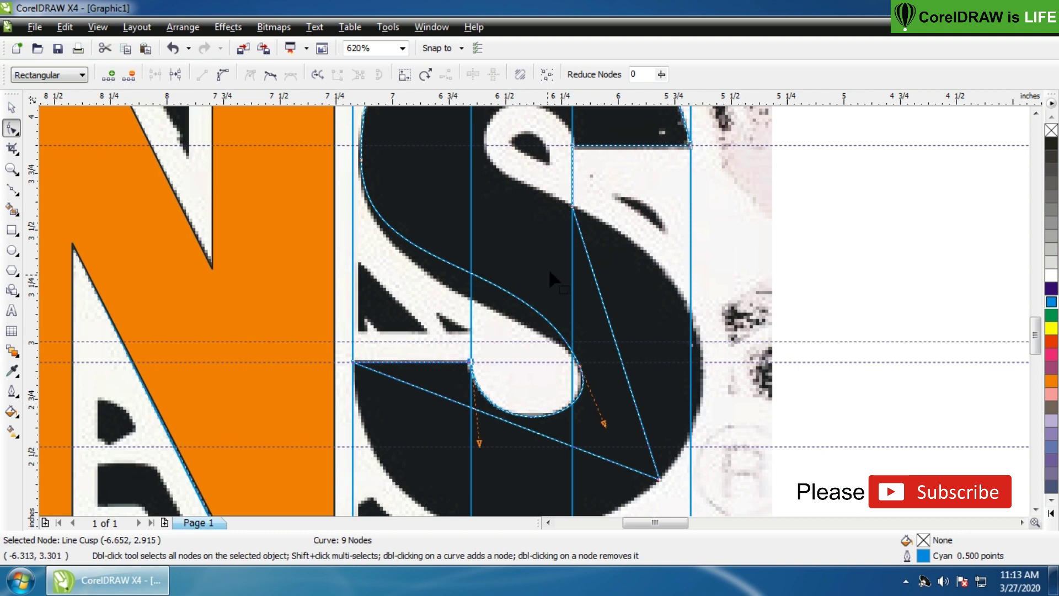
Reshape the S's left diagonal curve by lengthening its left handle and repositioning the bowl node and its handles.
left_click(580, 366)
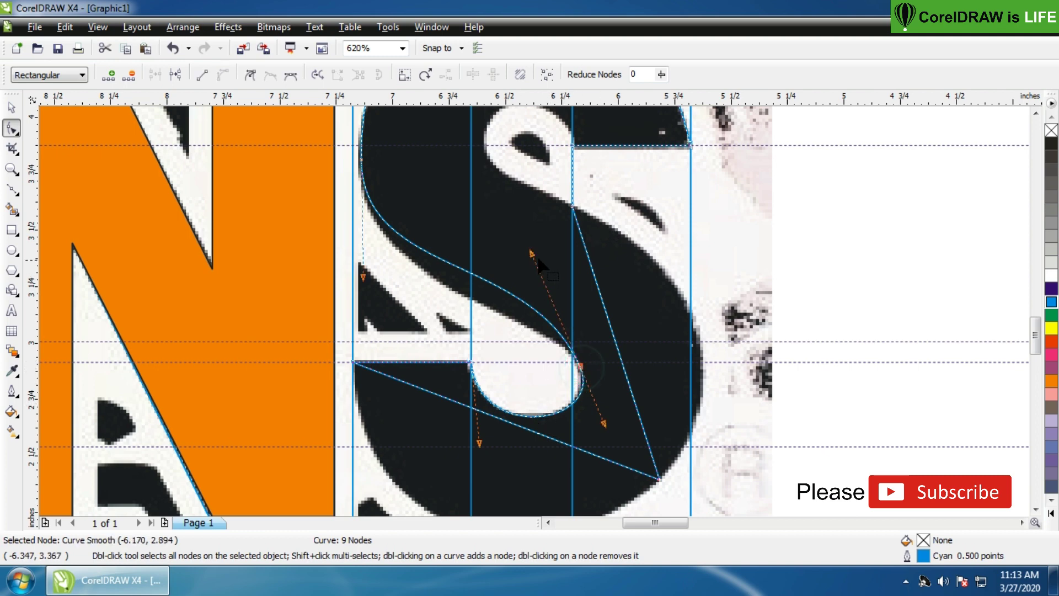
left_click_drag(363, 279, 359, 309)
left_click_drag(531, 253, 523, 282)
left_click_drag(615, 417, 605, 423)
left_click_drag(581, 366, 579, 371)
left_click_drag(535, 280, 540, 289)
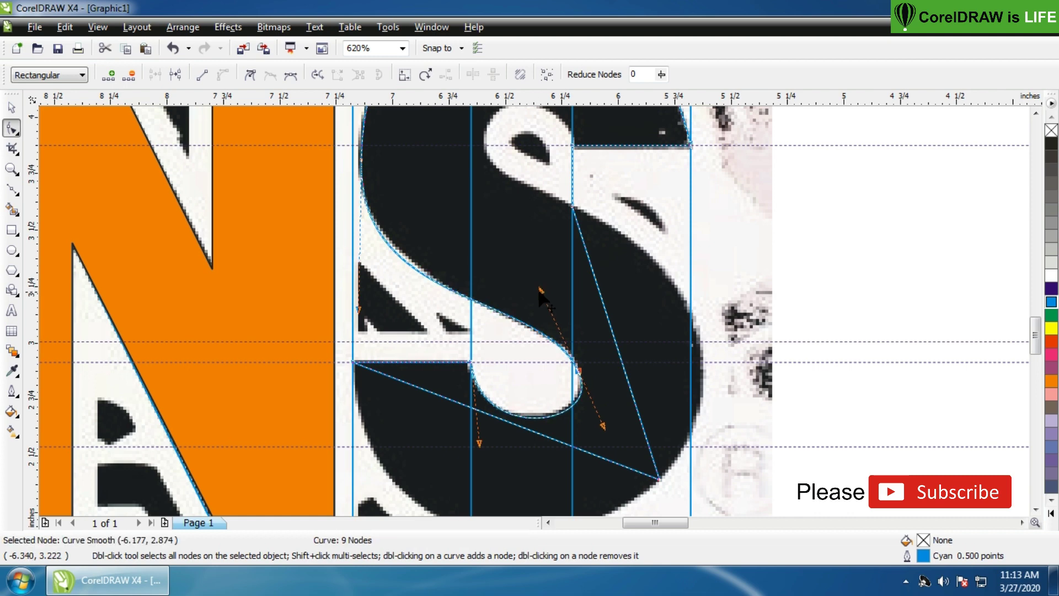
Fine-tune the left node's lower handle and the bowl node's two handles to match the letter's edge.
left_click_drag(358, 308, 365, 305)
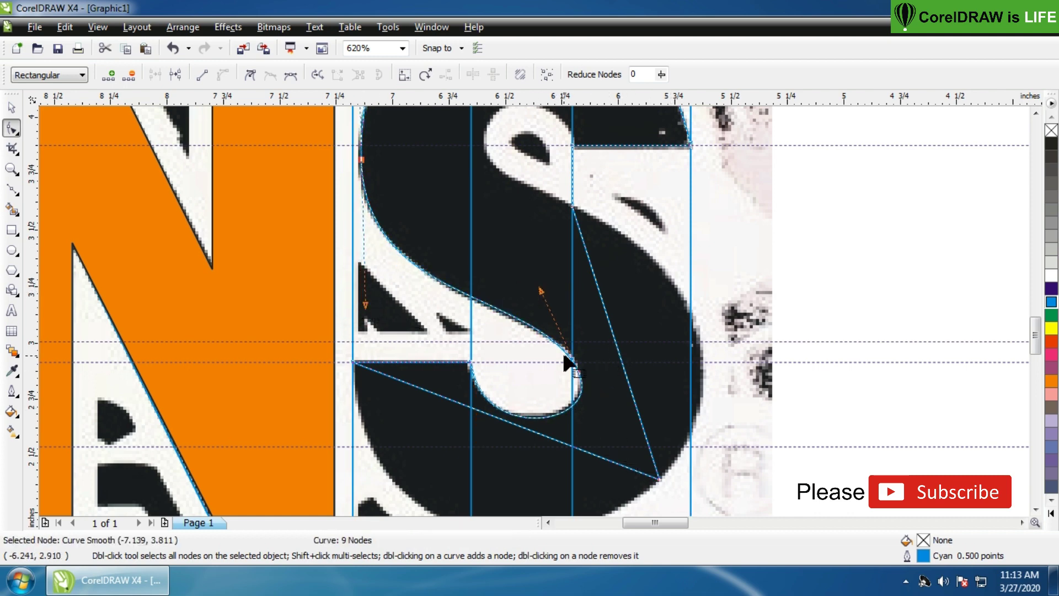
left_click(577, 373)
left_click_drag(605, 428, 601, 425)
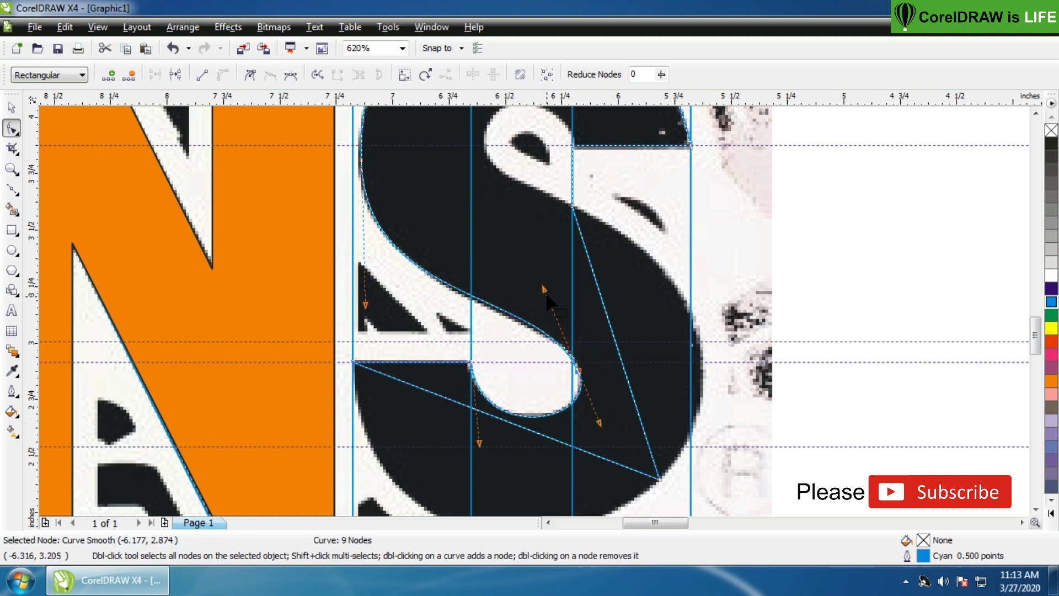
left_click_drag(545, 290, 544, 292)
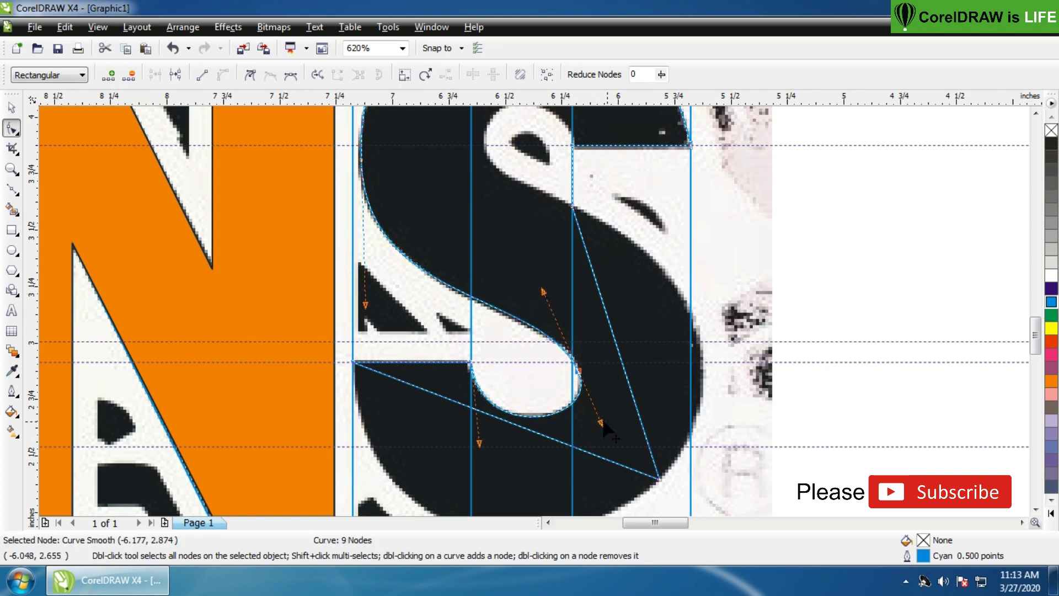
left_click(609, 351)
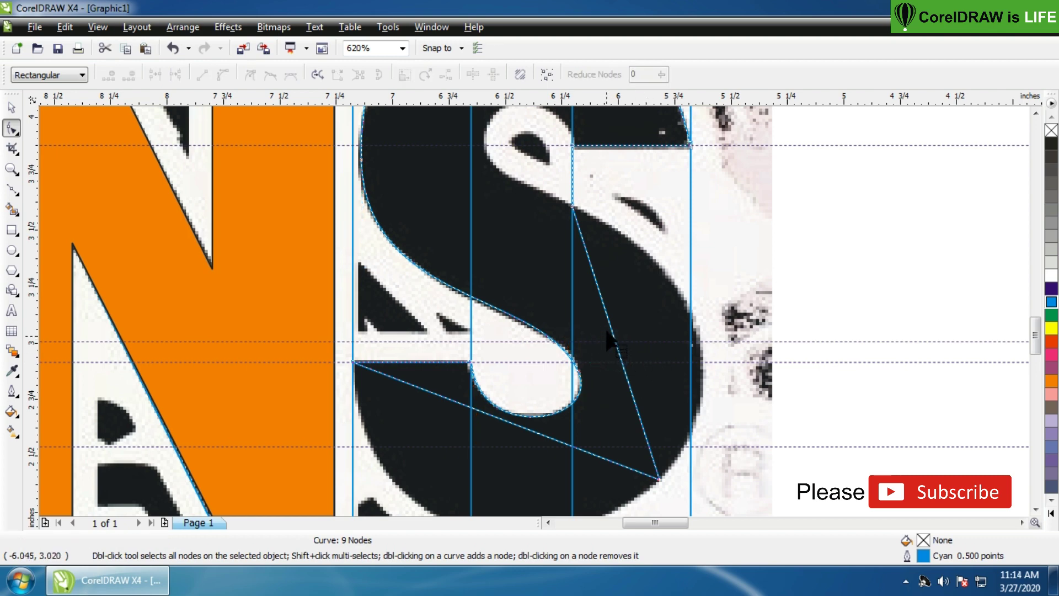
Convert the S outline's lower outer segment to a curve and bend it around the letter's base.
scroll(599, 283, "down", 2)
key("z")
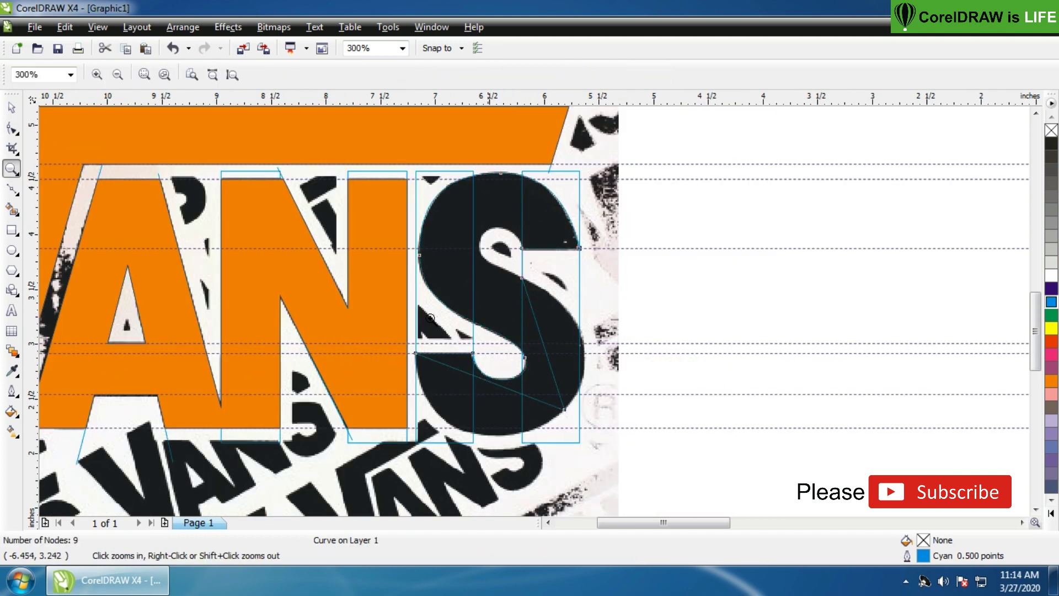
left_click_drag(386, 276, 604, 461)
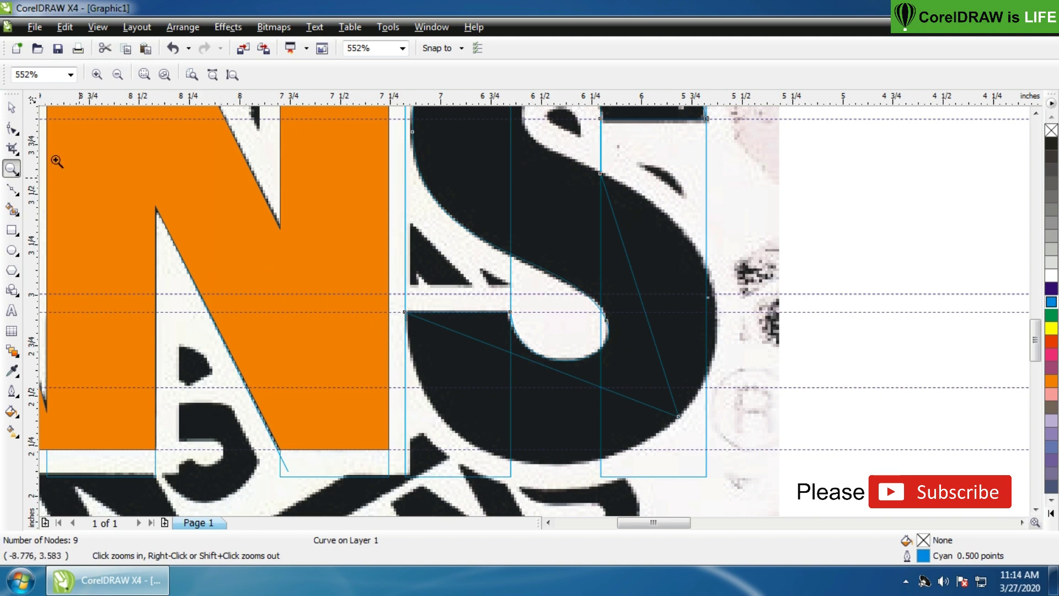
left_click(11, 128)
right_click(584, 380)
left_click(655, 197)
left_click_drag(563, 374, 519, 479)
Convert the S outline's right-side segment to a curve and bend it out to the letter's right edge.
right_click(628, 209)
left_click(669, 272)
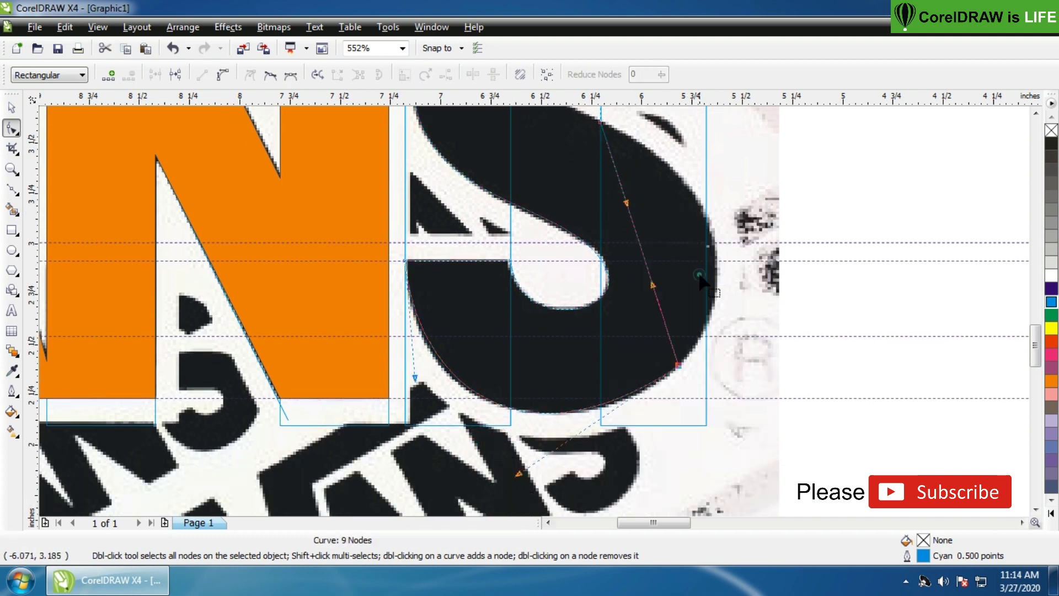
left_click_drag(638, 237, 741, 289)
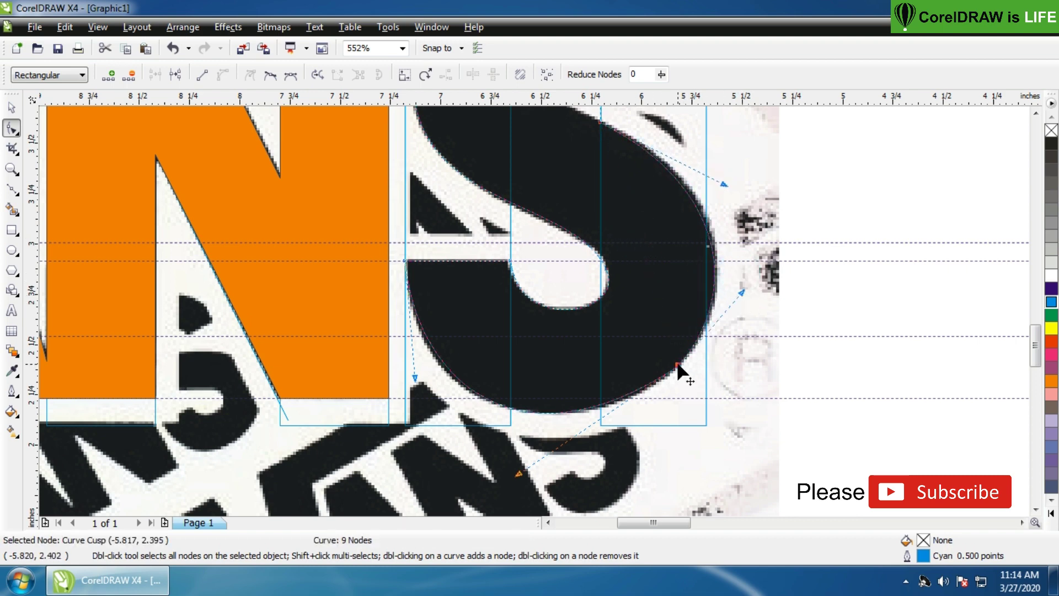
Make the S's lower-right node smooth and adjust the handles of the base and right-side curves to the bitmap.
right_click(680, 364)
left_click(720, 214)
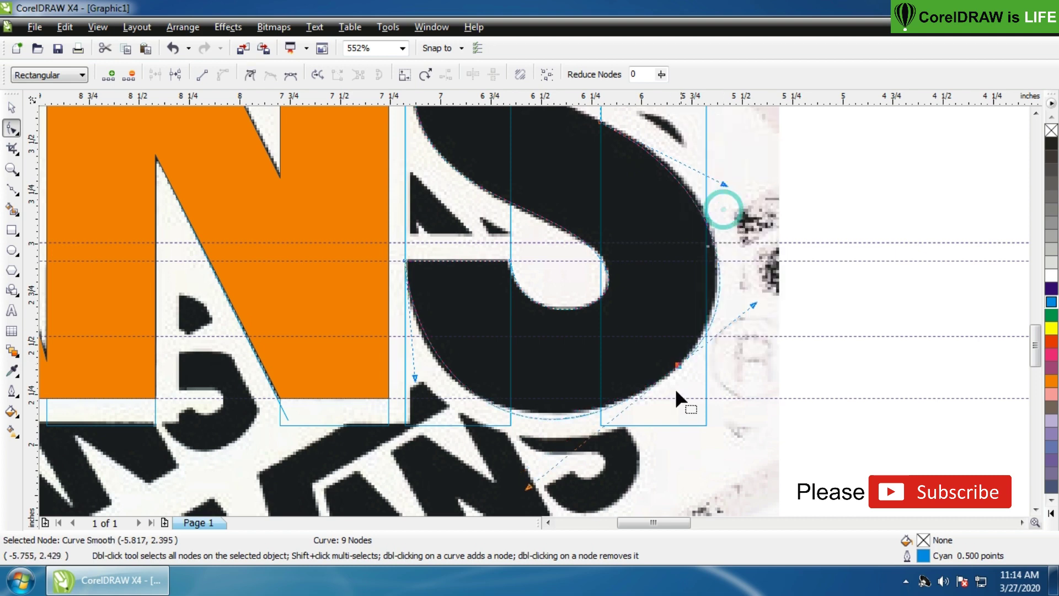
left_click_drag(528, 487, 523, 480)
left_click_drag(415, 378, 408, 379)
left_click_drag(524, 477, 526, 475)
left_click_drag(756, 310, 745, 310)
left_click_drag(724, 185, 733, 176)
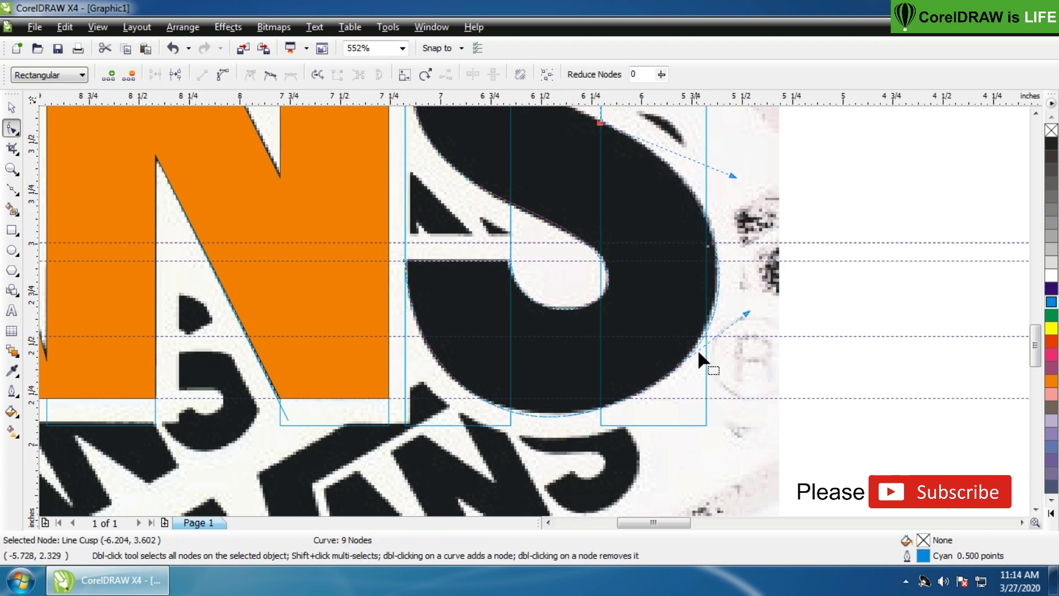
Fine-tune both handles of the S's lower-right node so the base and right-side curves hug the letter.
left_click(678, 364)
left_click_drag(526, 482, 527, 478)
left_click_drag(746, 316, 745, 314)
left_click_drag(527, 483, 526, 482)
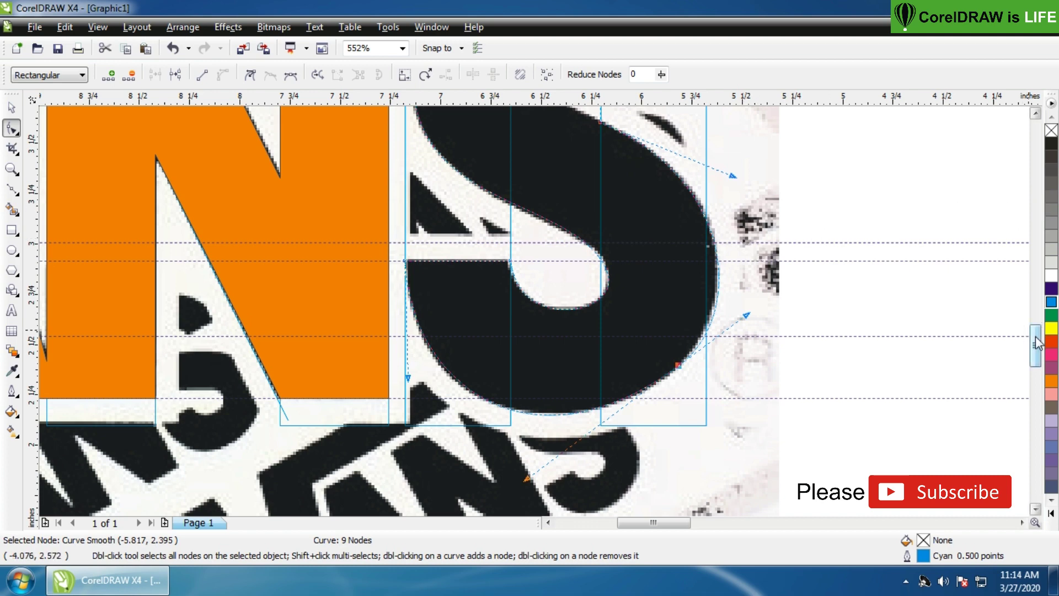
left_click_drag(1036, 345, 1036, 331)
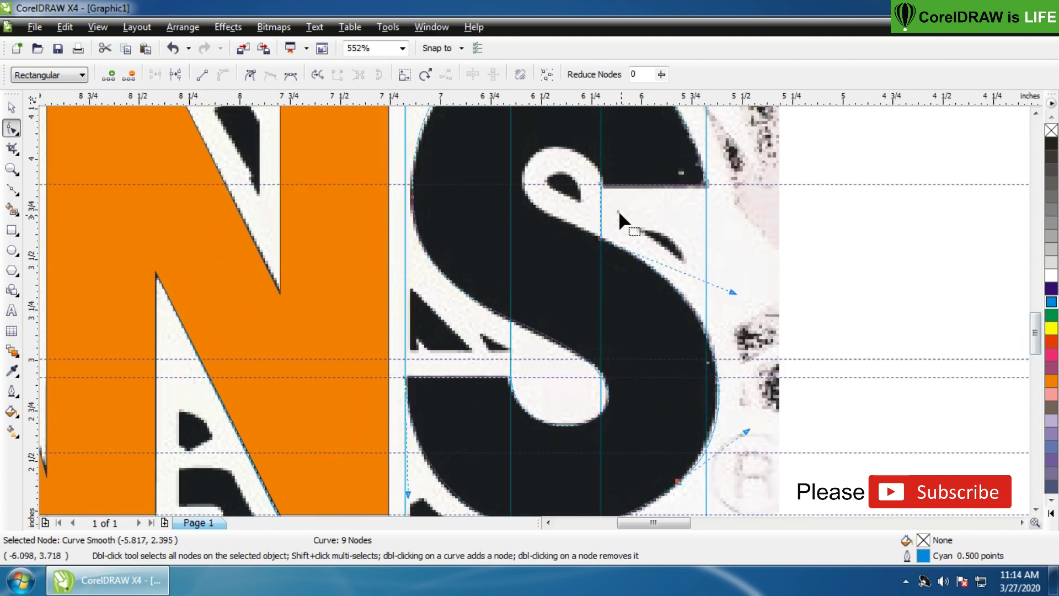
Convert the segment closing the S outline's upper counter to a curve and bend it around the letter's inner loop.
right_click(601, 207)
left_click(650, 273)
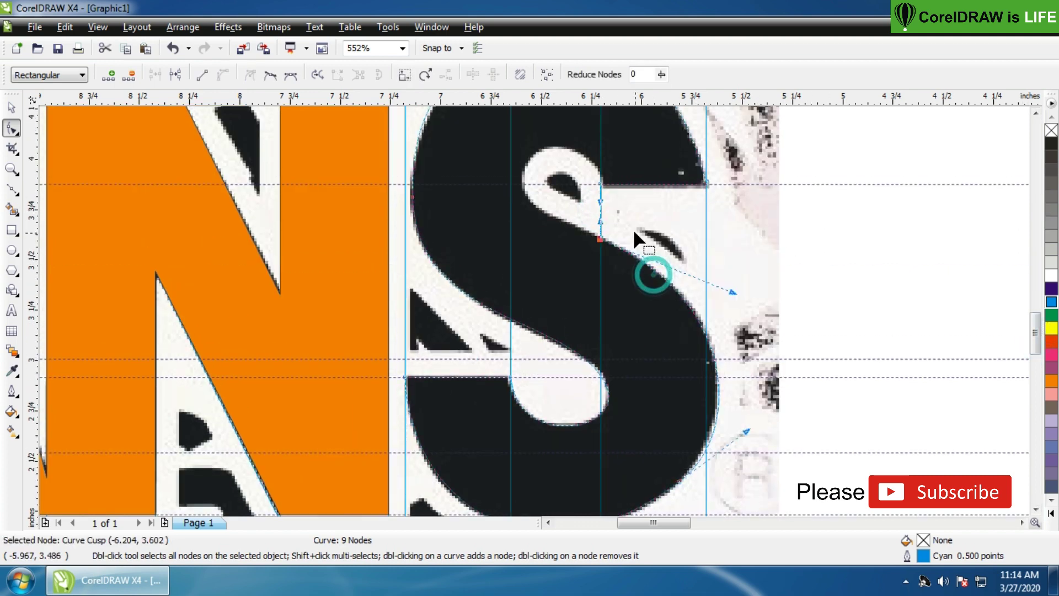
left_click_drag(600, 224, 507, 188)
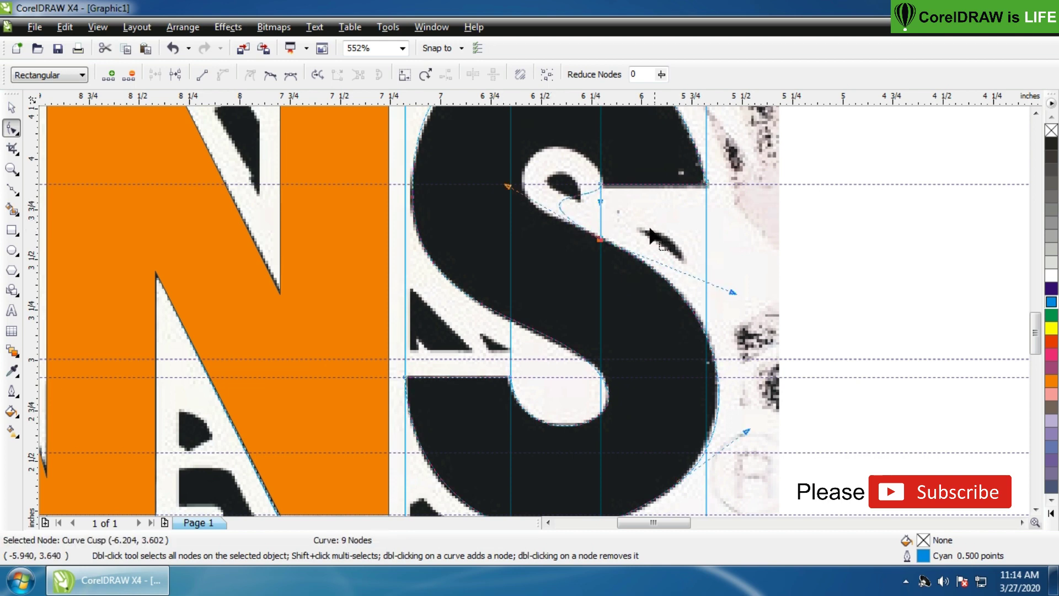
left_click_drag(599, 201, 565, 121)
left_click_drag(506, 188, 442, 182)
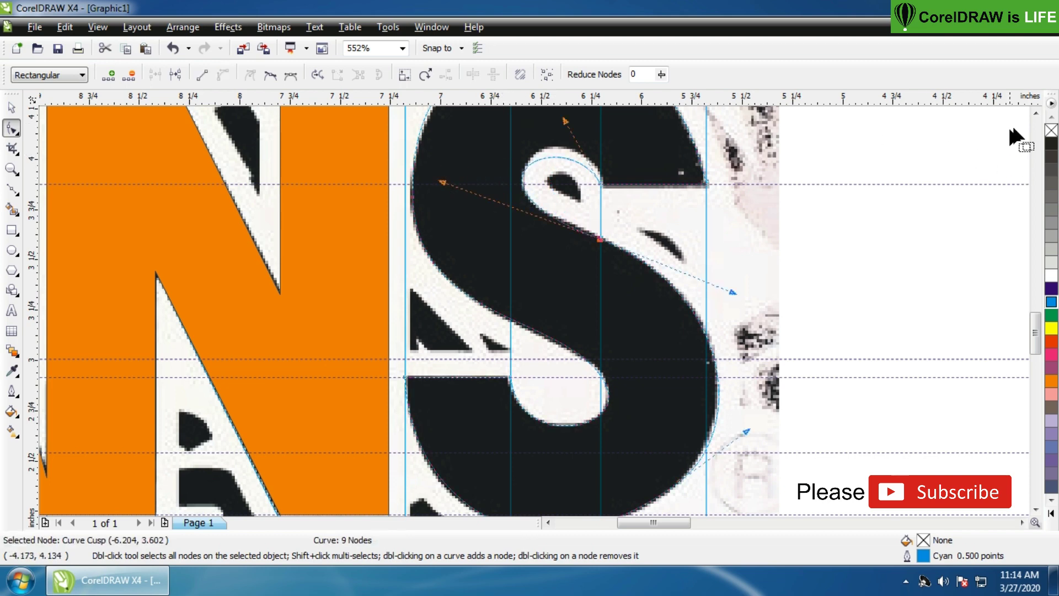
scroll(1015, 137, "up", 1)
left_click_drag(566, 161, 581, 127)
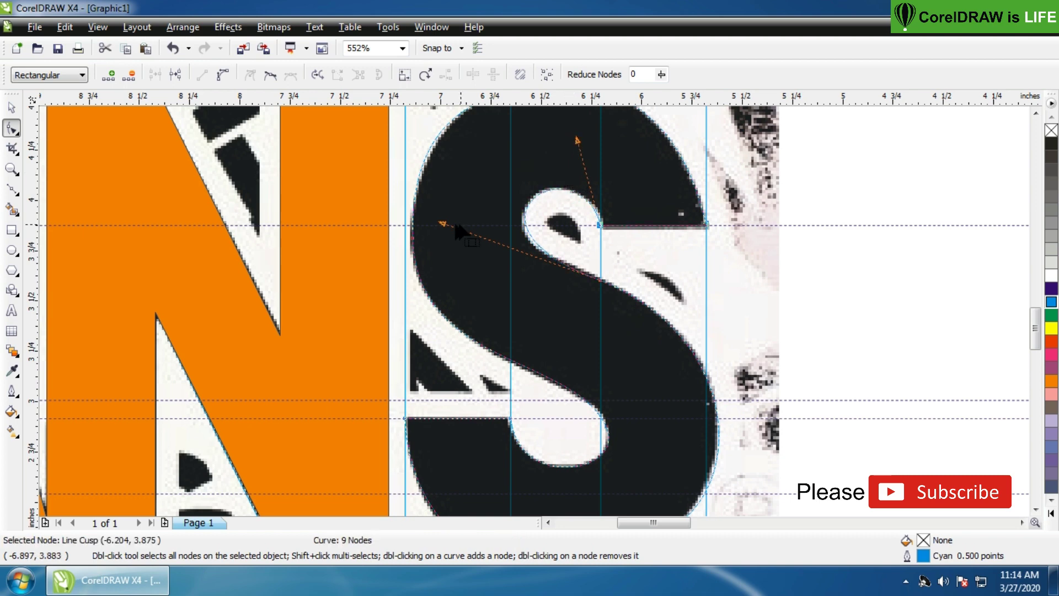
left_click_drag(449, 224, 434, 230)
Make the node where the S's upper counter meets the right-side curve smooth, nudge it onto the edge, and adjust the adjoining handles.
right_click(601, 282)
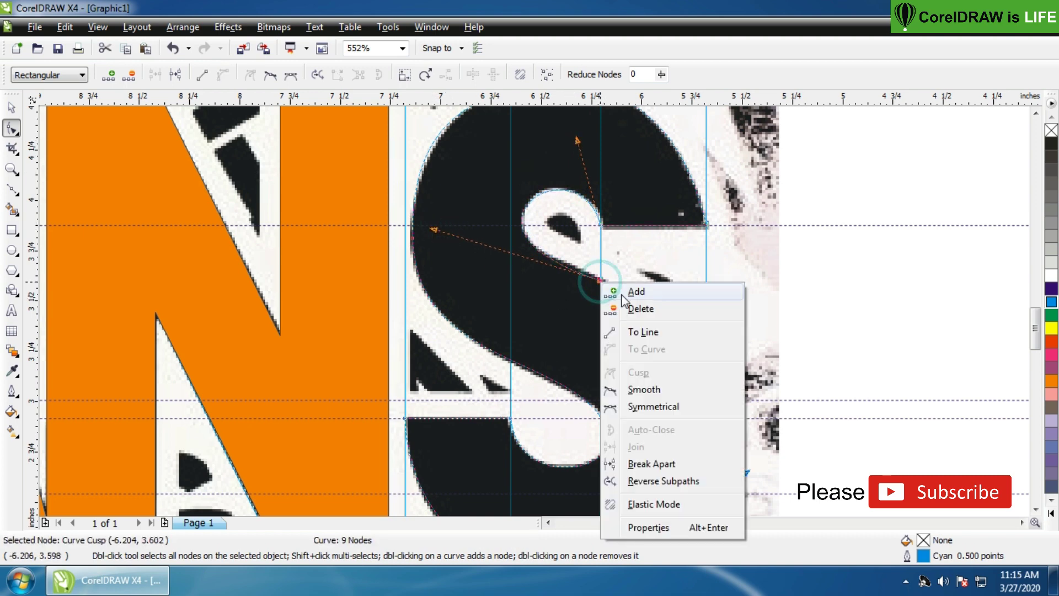
left_click(642, 390)
left_click_drag(603, 284, 595, 279)
left_click_drag(433, 220, 436, 223)
left_click_drag(723, 316, 721, 318)
left_click_drag(746, 466, 750, 466)
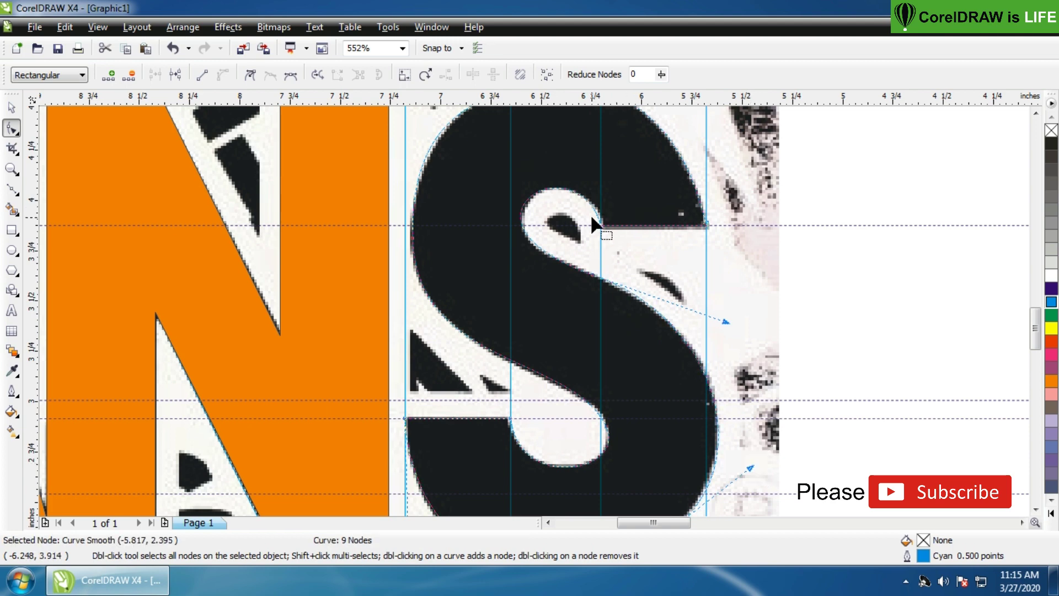
Fine-tune the handles at both ends of the S's upper counter curve so it follows the inner loop.
left_click(600, 225)
left_click_drag(578, 141, 586, 139)
left_click_drag(436, 222, 436, 226)
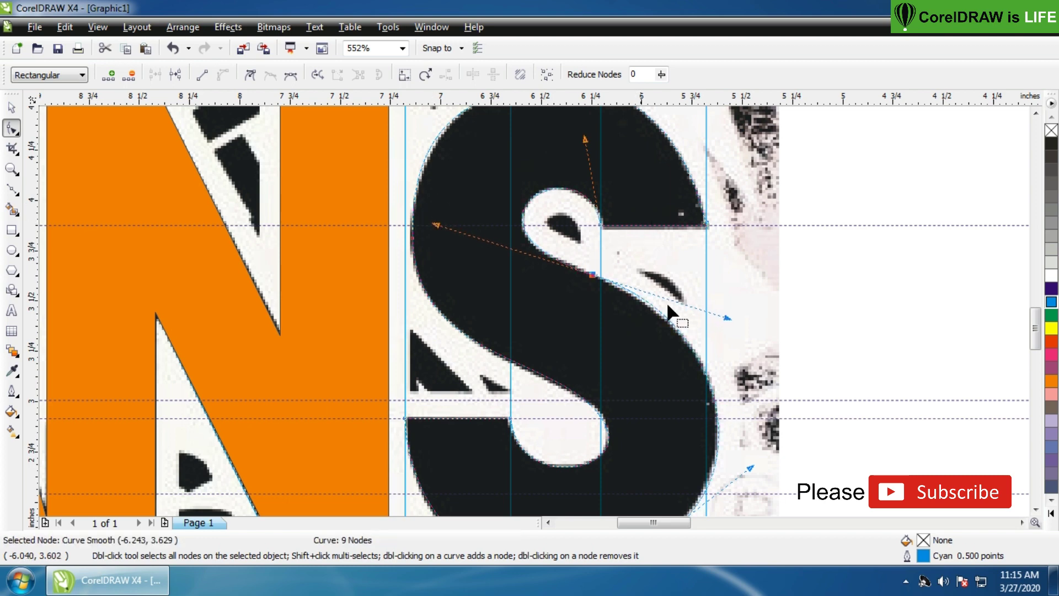
left_click(728, 316)
Adjust the handles of the S's lower counter curve to match the rounded inner edge in the bitmap.
left_click(606, 427)
left_click_drag(573, 358, 609, 378)
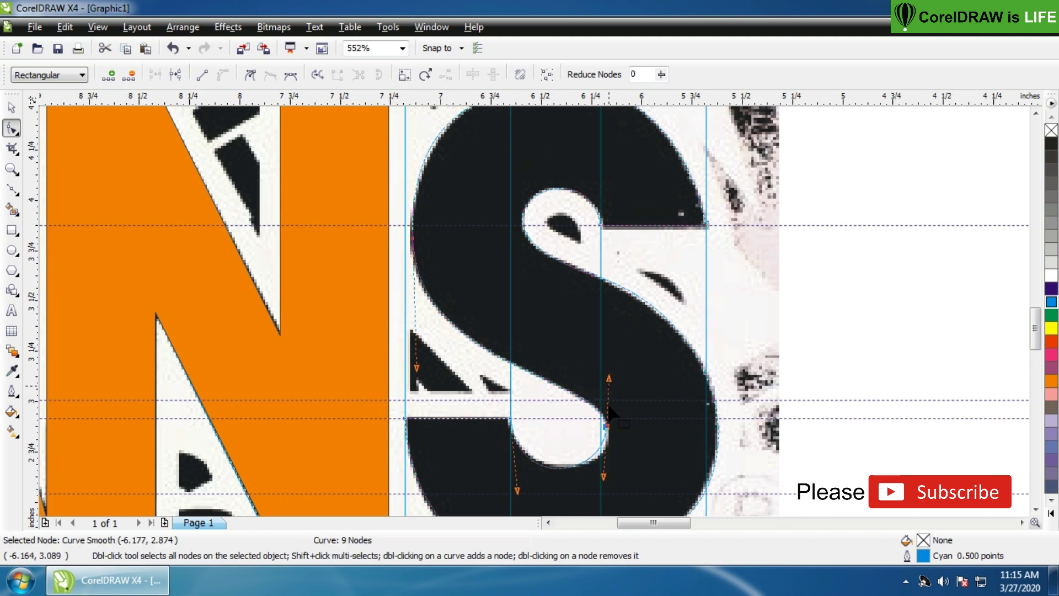
left_click_drag(604, 475, 614, 479)
left_click(516, 491)
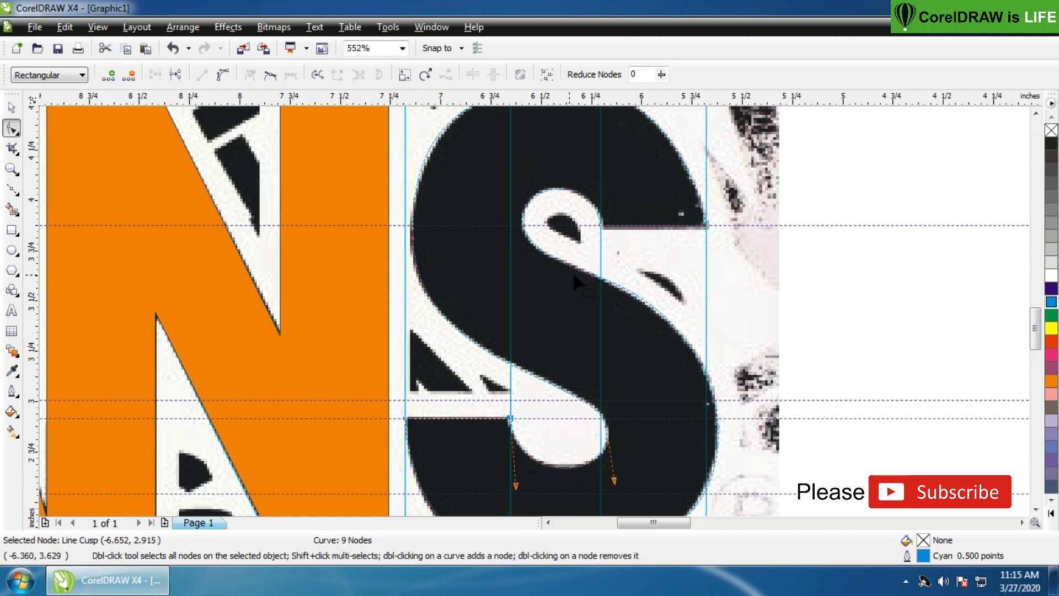
Delete the two construction rectangles framing the S, keeping its traced outline.
scroll(638, 232, "down", 2)
scroll(536, 319, "down", 2)
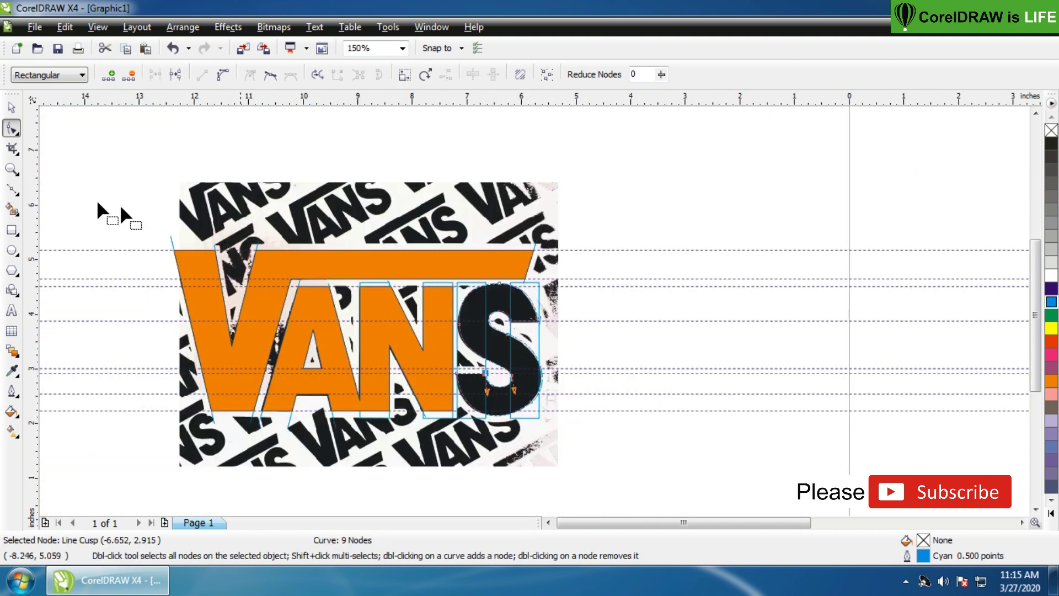
left_click(11, 108)
left_click(673, 338)
left_click(556, 300)
left_click(556, 301)
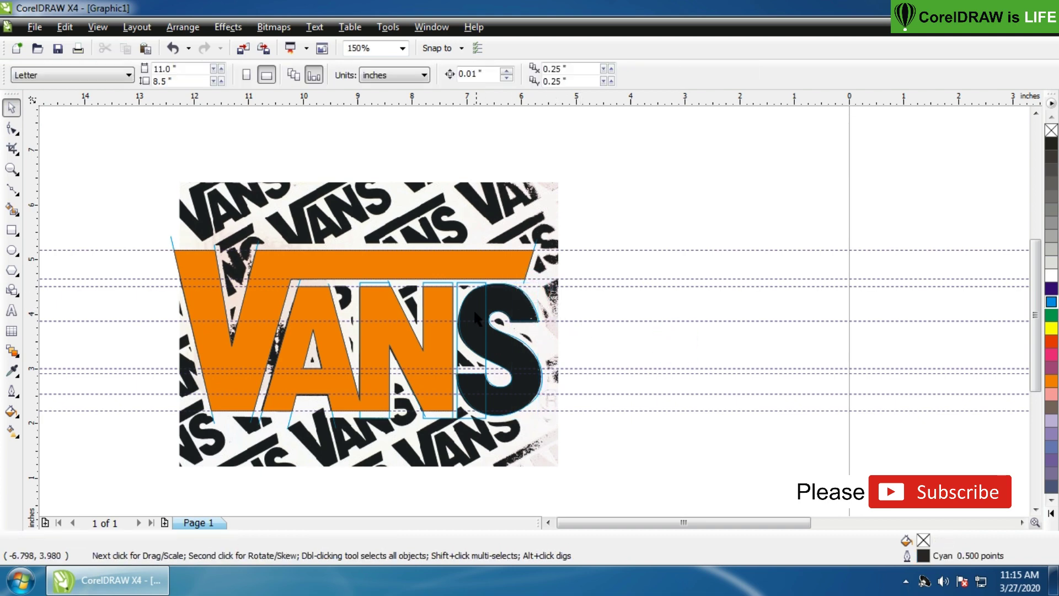
left_click(464, 292)
left_click(531, 345)
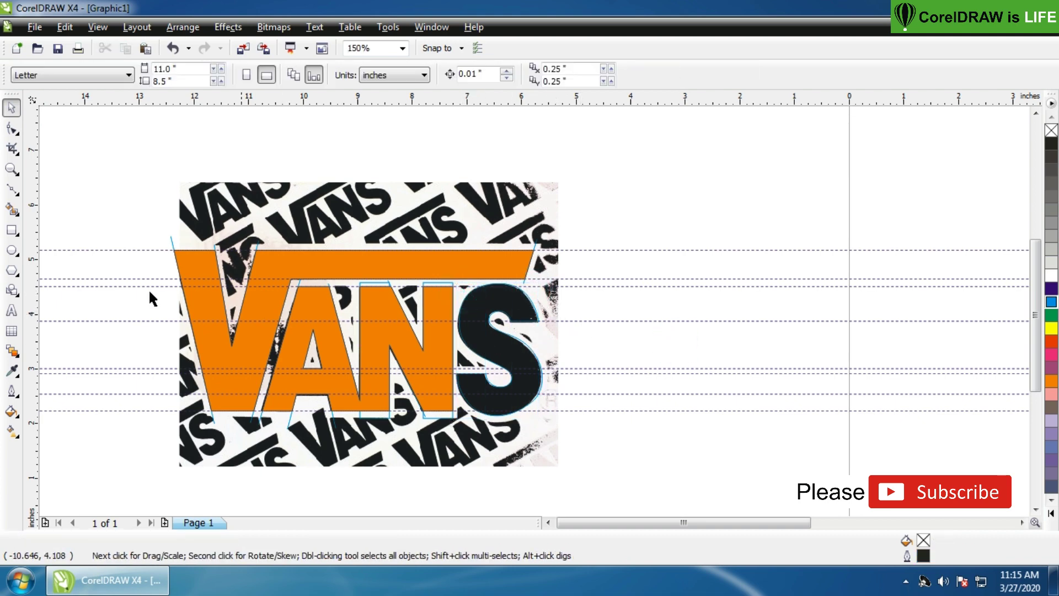
Smart-fill the S outline with orange and a 0.5 pt black outline.
left_click(19, 353)
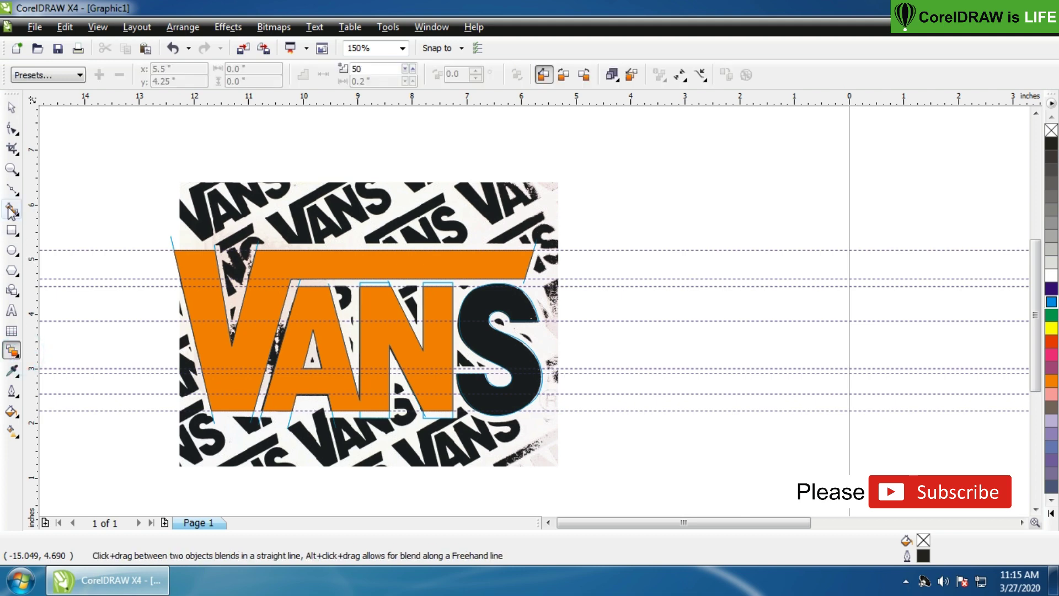
left_click(12, 209)
left_click(478, 333)
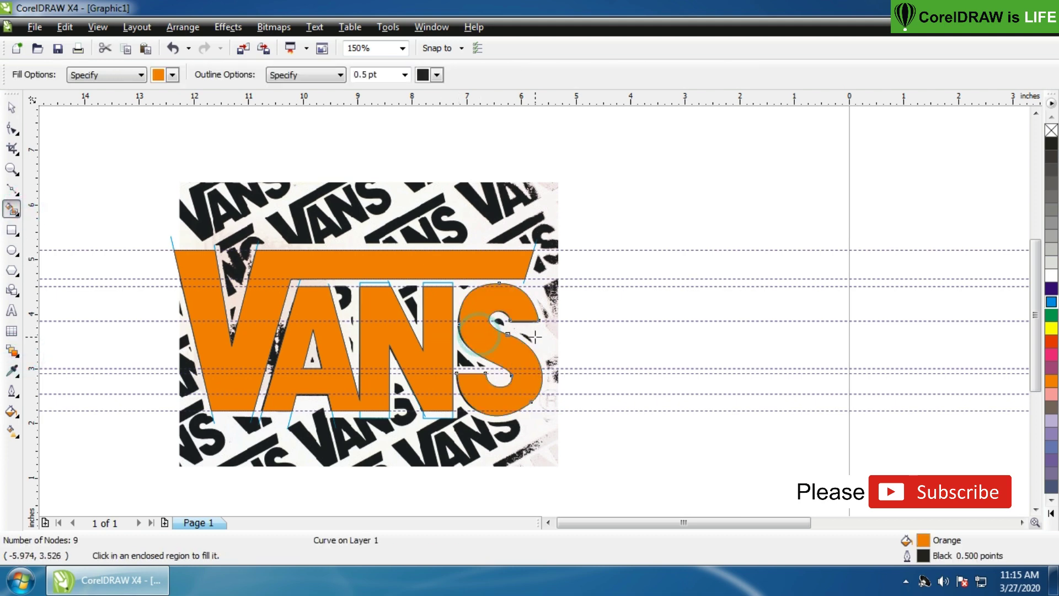
Adjust both handles of the orange S's lower-right node to fit the base and right-side curves to the bitmap.
key("z")
left_click_drag(384, 268, 607, 437)
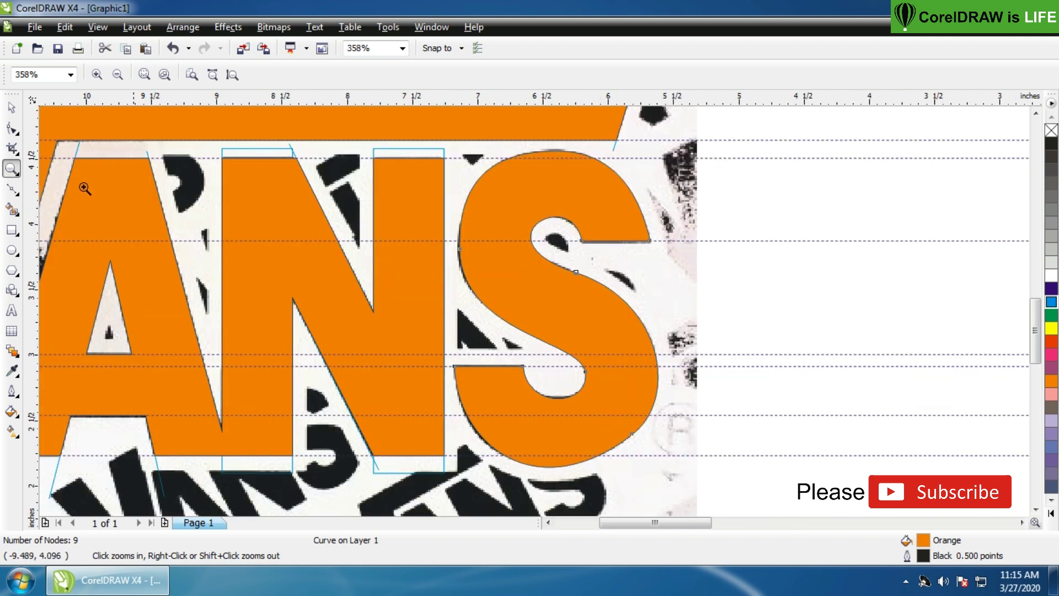
left_click(11, 129)
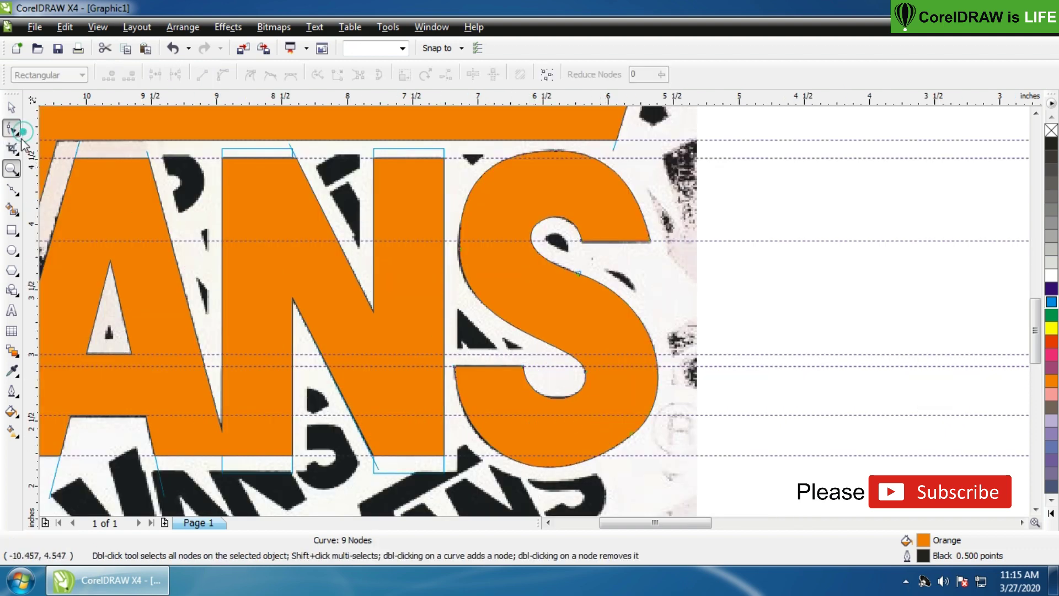
left_click(631, 432)
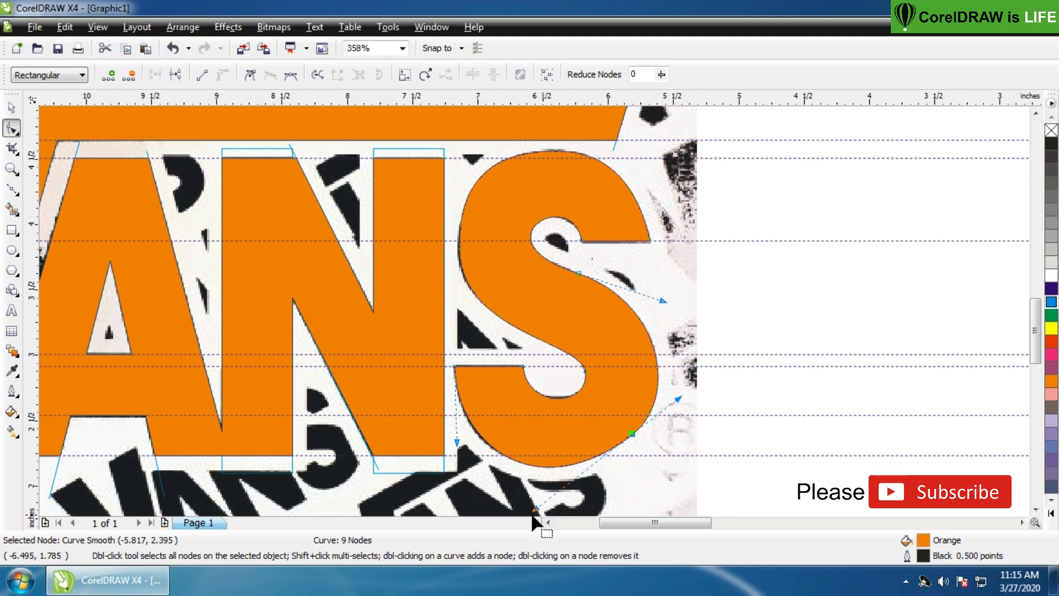
left_click_drag(534, 513, 530, 461)
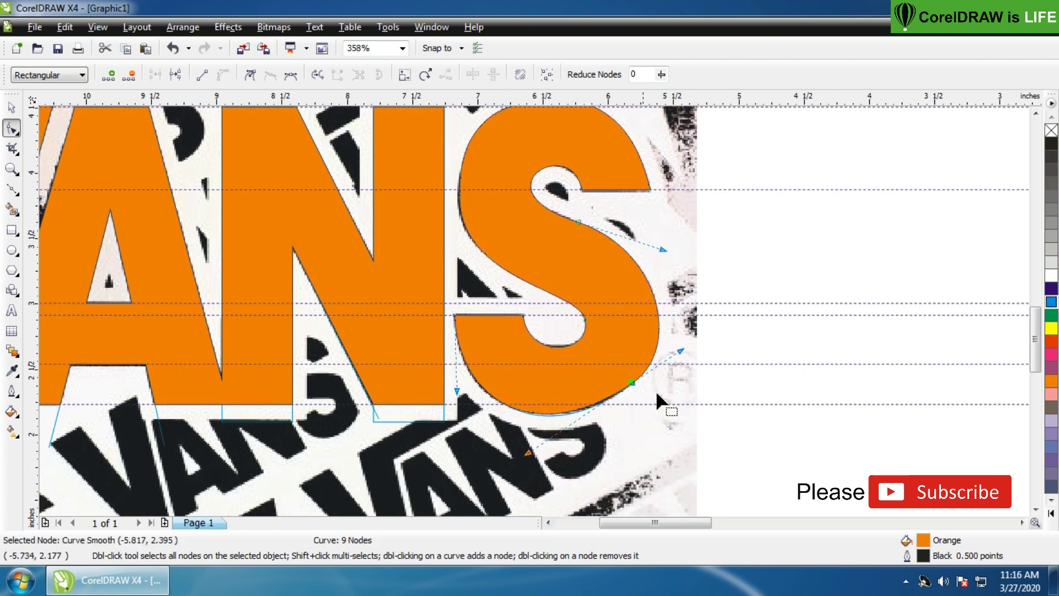
left_click_drag(676, 350, 676, 355)
left_click_drag(526, 455, 531, 458)
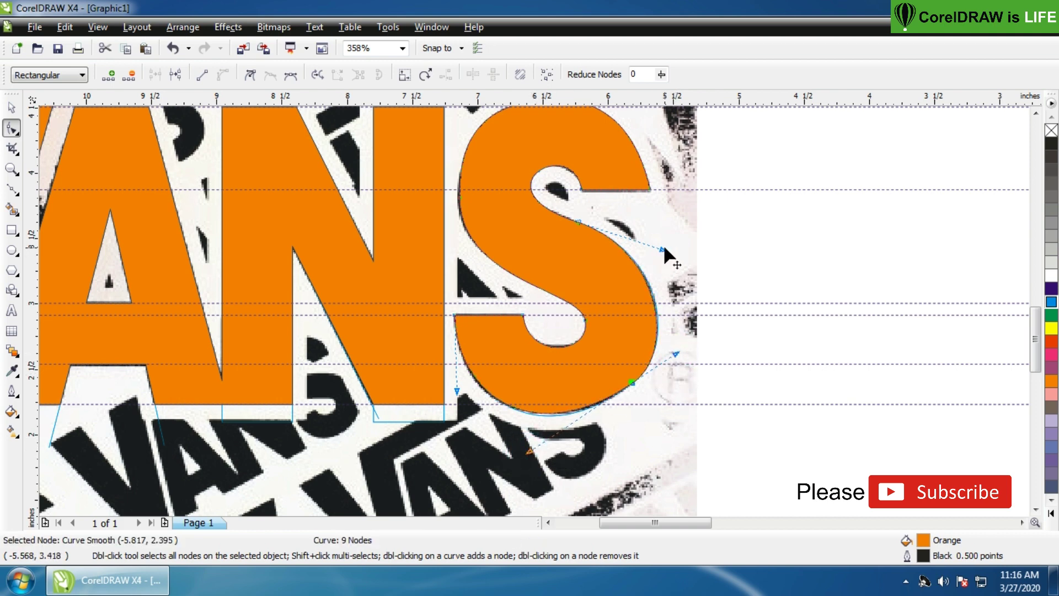
Refine the orange S's right-side and base curves with the handles of its upper counter node and lower-right node.
left_click_drag(662, 248, 664, 251)
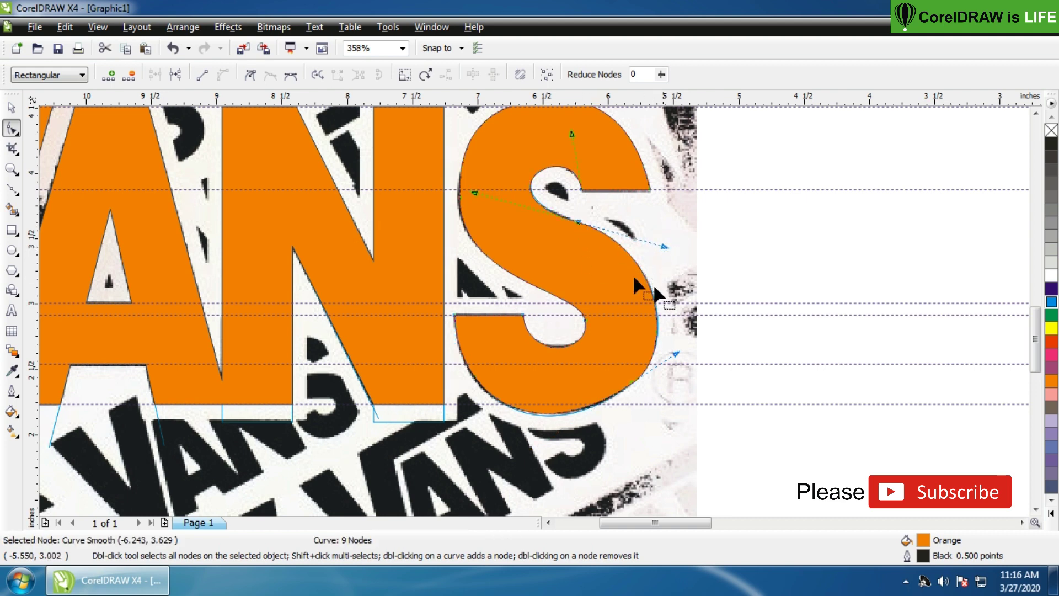
left_click(728, 241)
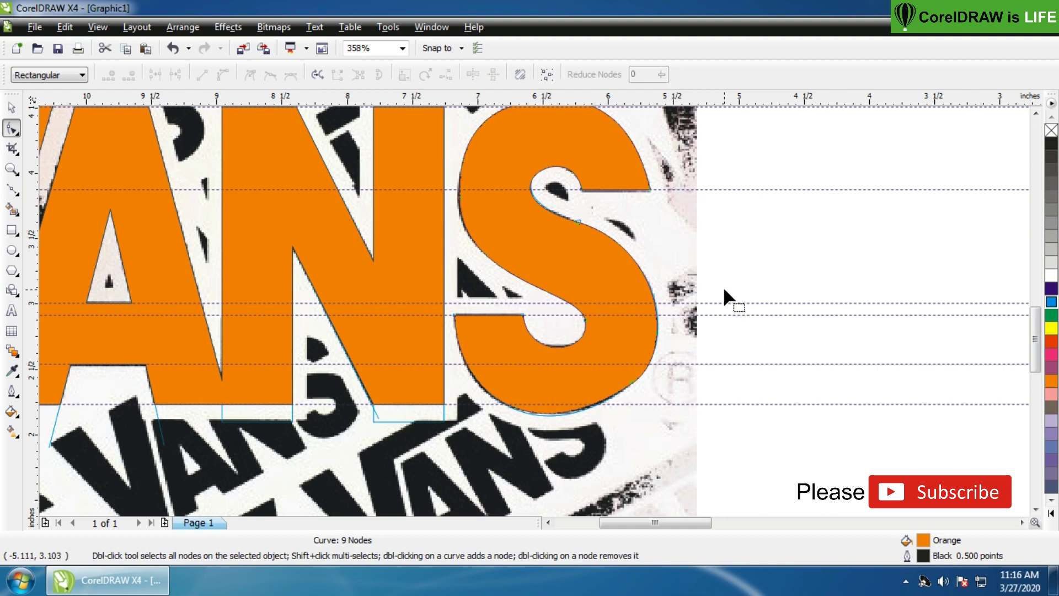
left_click(631, 383)
left_click_drag(629, 382, 543, 456)
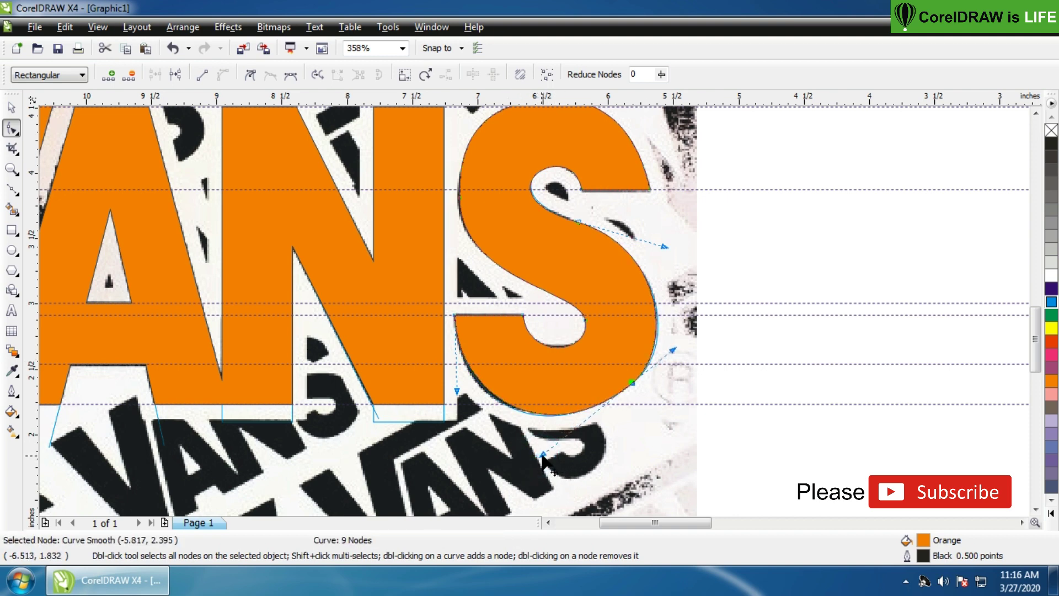
left_click(730, 374)
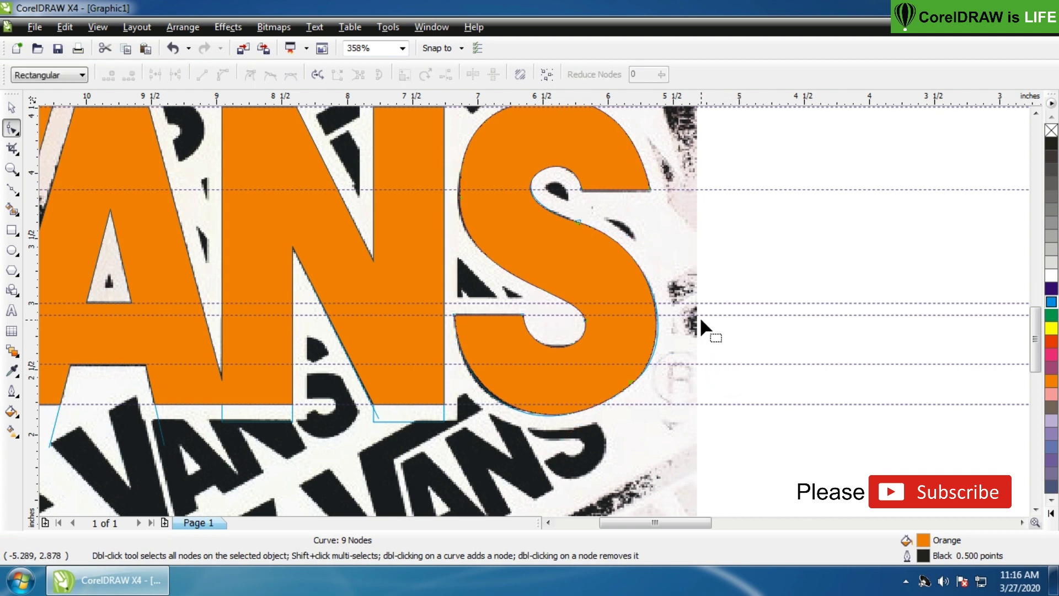
Delete all the horizontal guidelines crossing the VANS lettering.
scroll(535, 301, "down", 1)
scroll(535, 298, "down", 1)
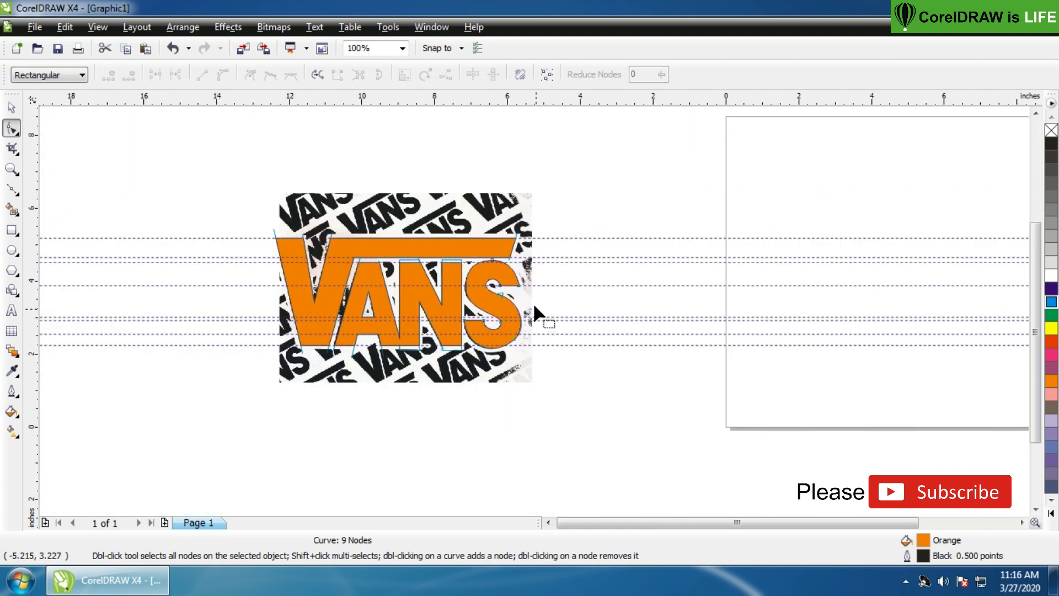
left_click(11, 107)
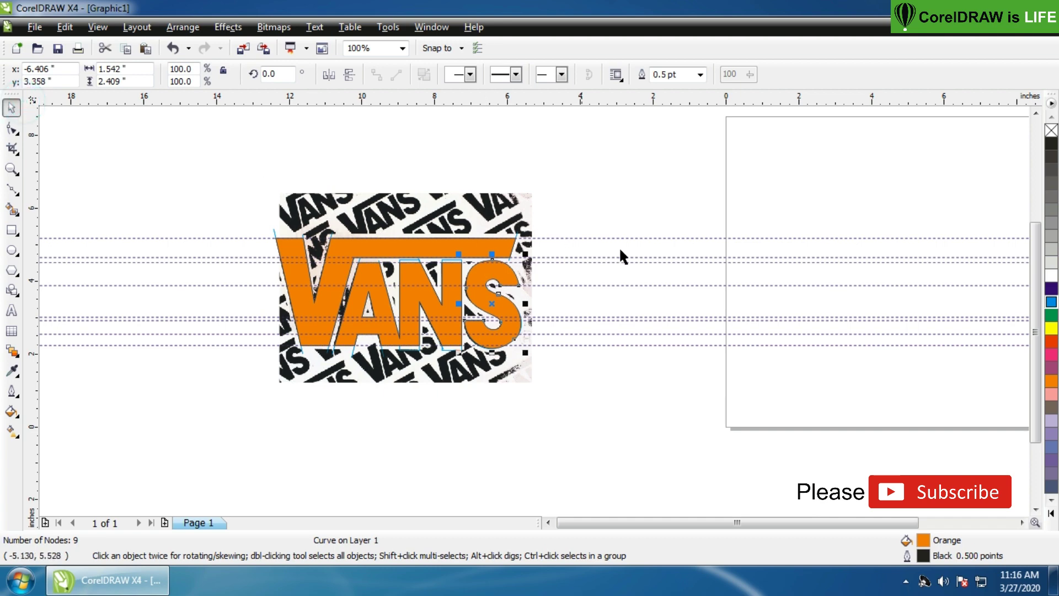
left_click(615, 238)
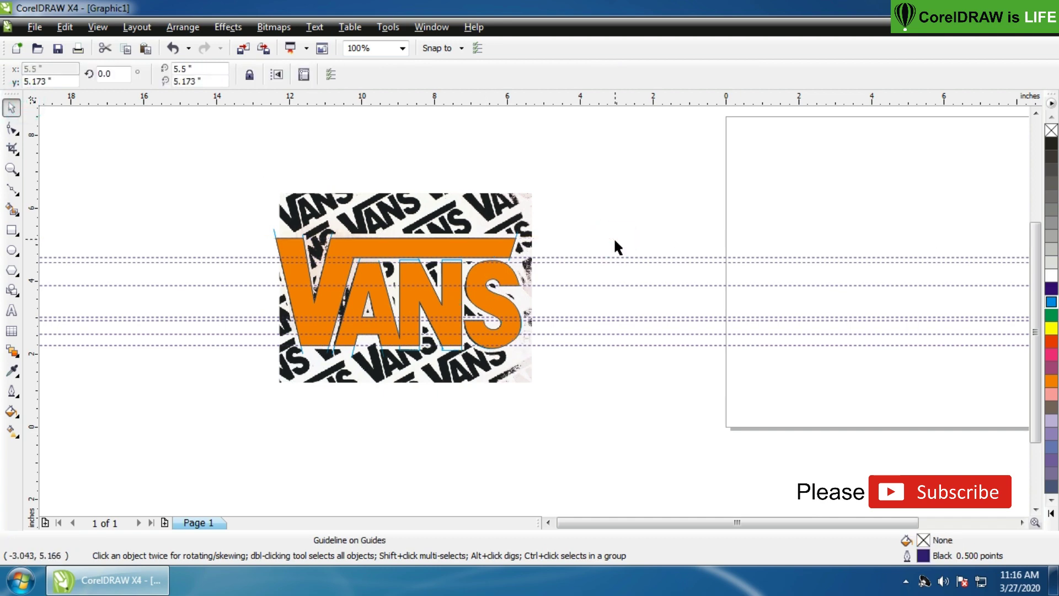
key("Delete")
left_click(594, 262)
key("Delete")
left_click(591, 258)
key("Delete")
left_click(596, 286)
key("Delete")
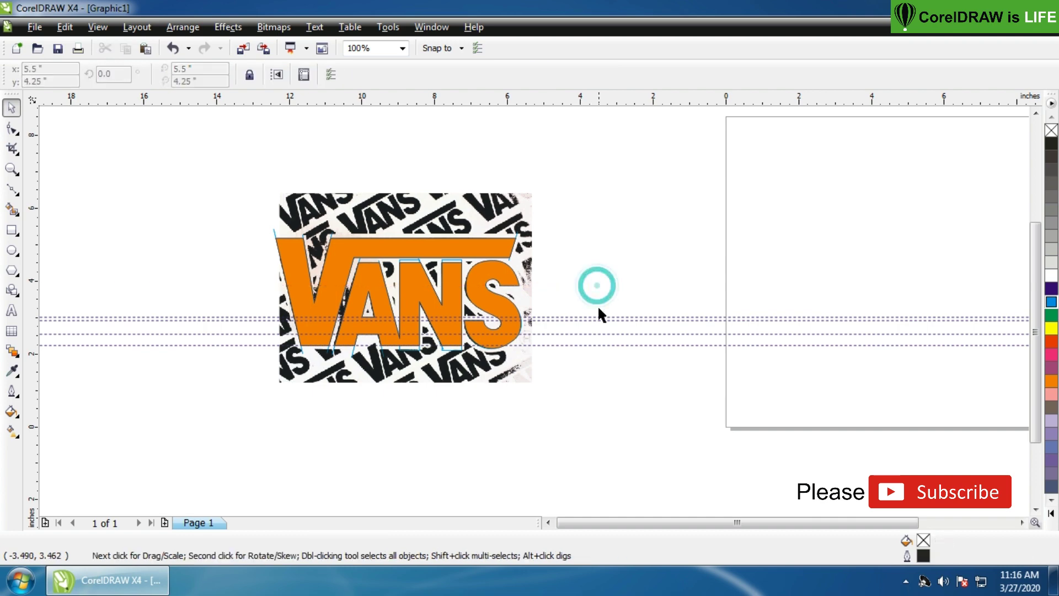
left_click(597, 318)
key("Delete")
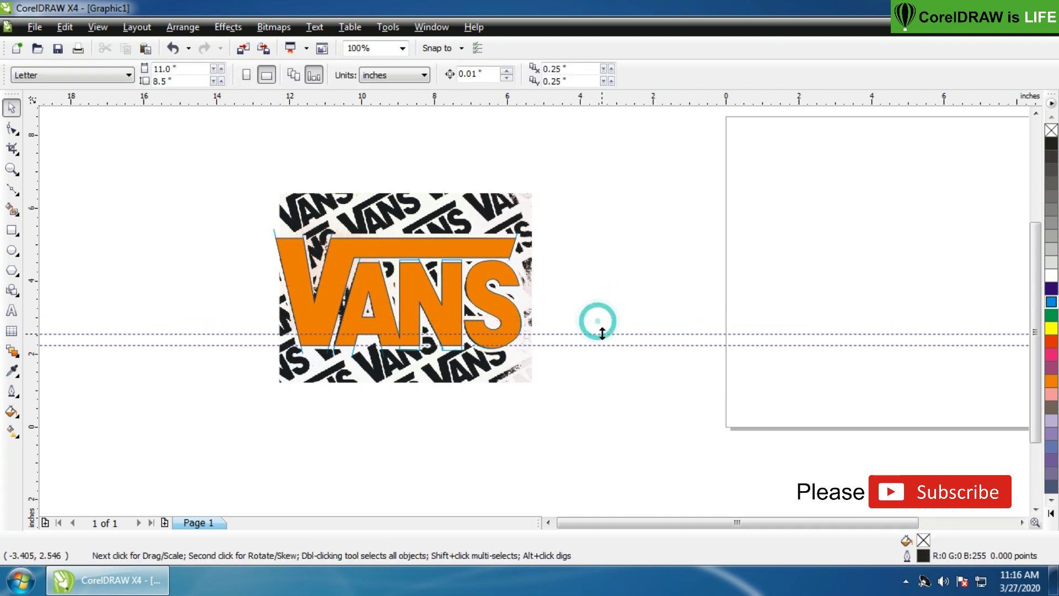
left_click_drag(599, 333, 596, 343)
left_click_drag(596, 345, 596, 345)
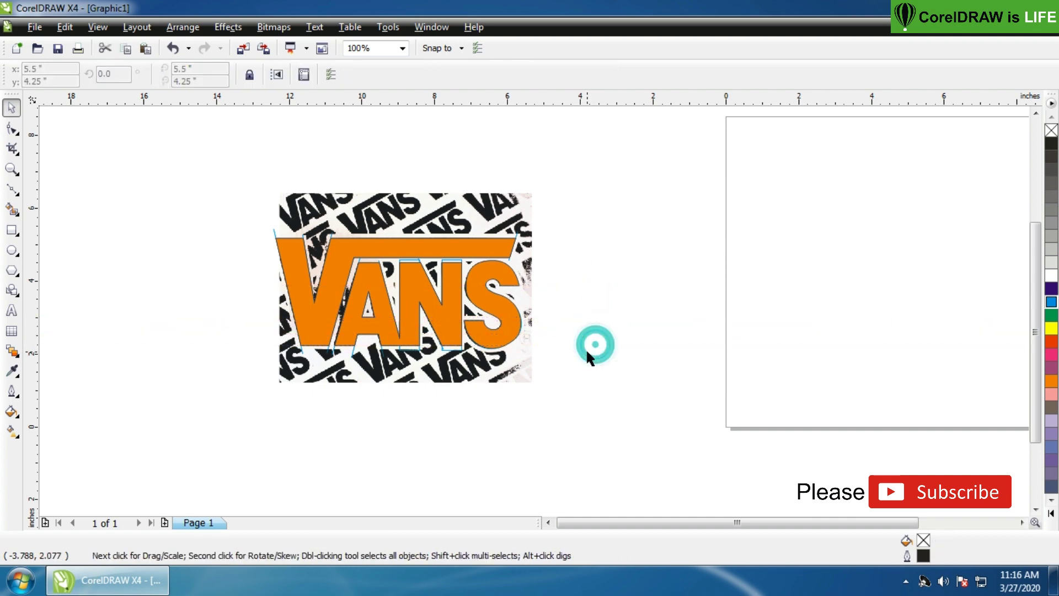
Select all the orange VANS letter shapes and weld them into one object.
left_click(512, 332)
left_click(381, 316, "shift")
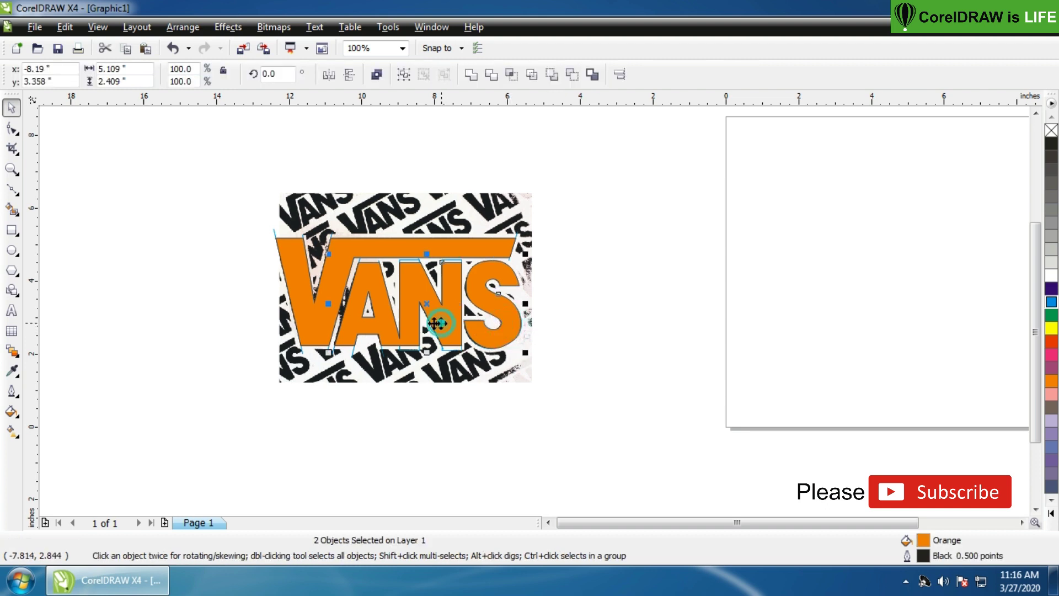
left_click(379, 314, "shift")
left_click(380, 319)
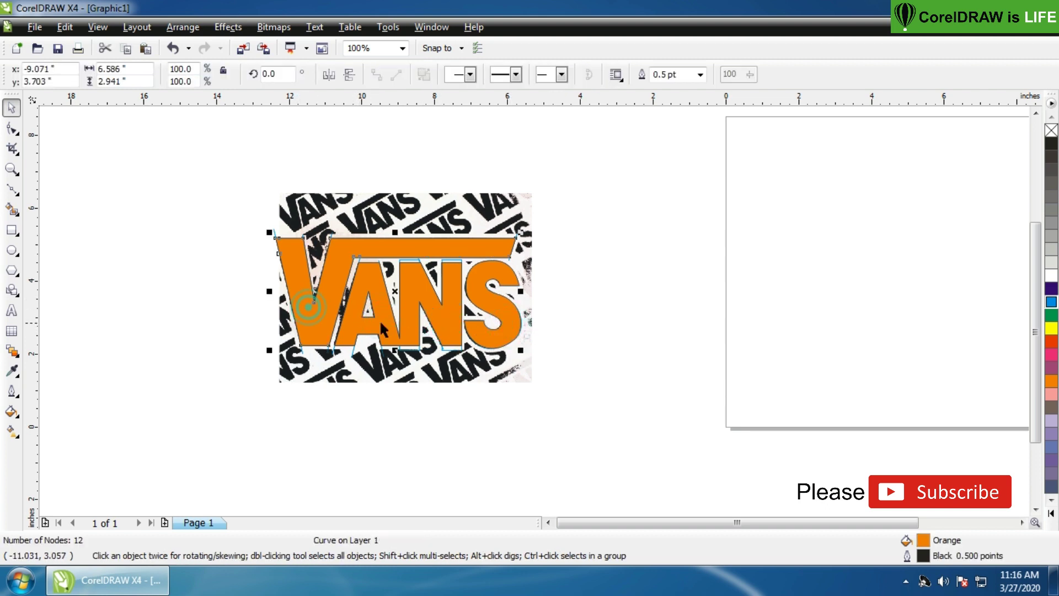
left_click(375, 322, "shift")
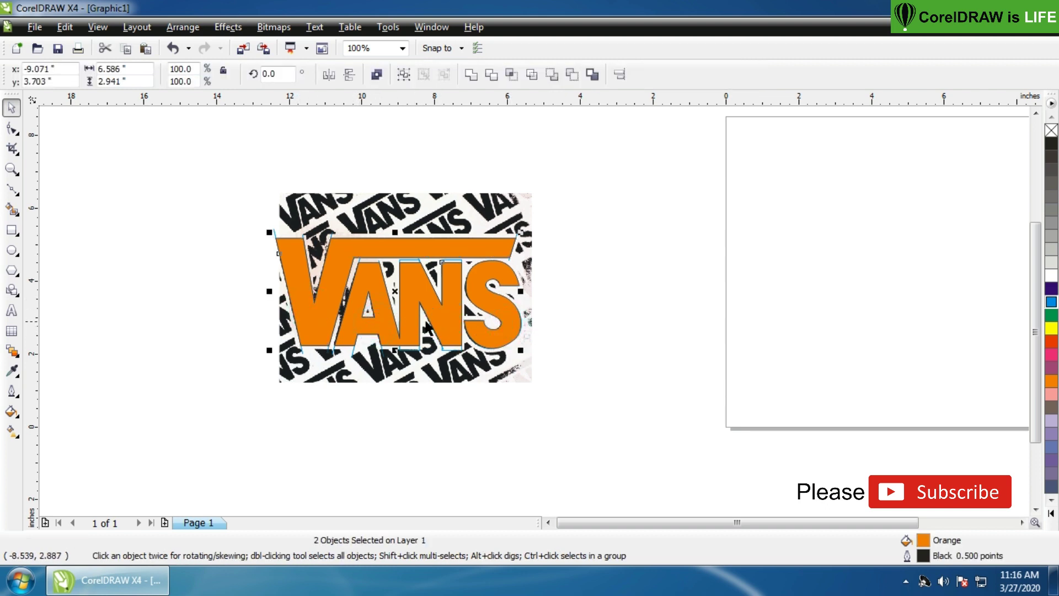
left_click(498, 298, "shift")
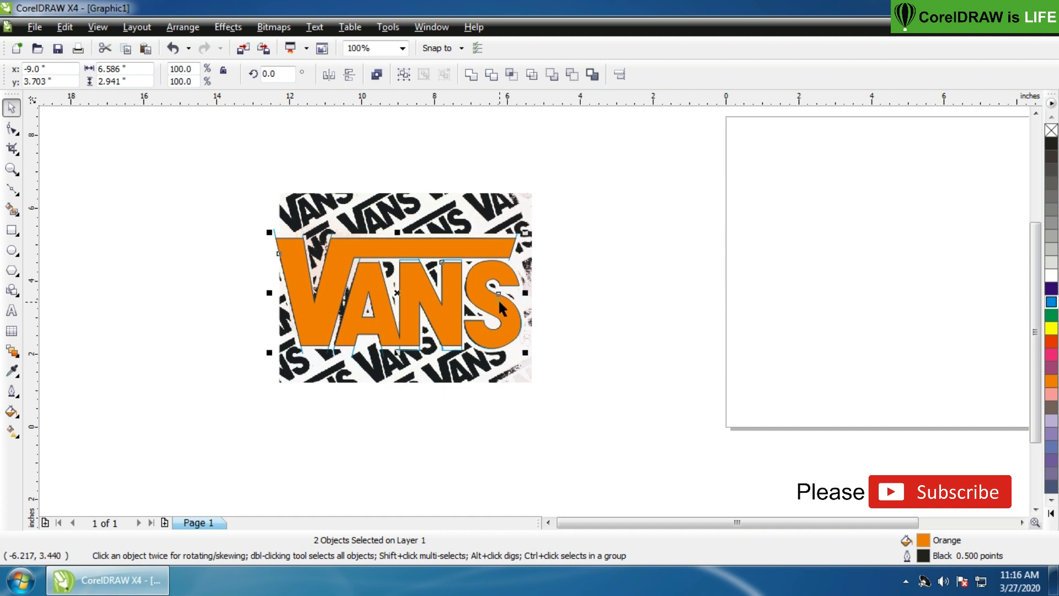
left_click(474, 81)
Move the welded orange VANS logo off the bitmap to the empty area on its left side, and compare the two.
left_click_drag(425, 315, 191, 315)
left_click(208, 386)
key("F3")
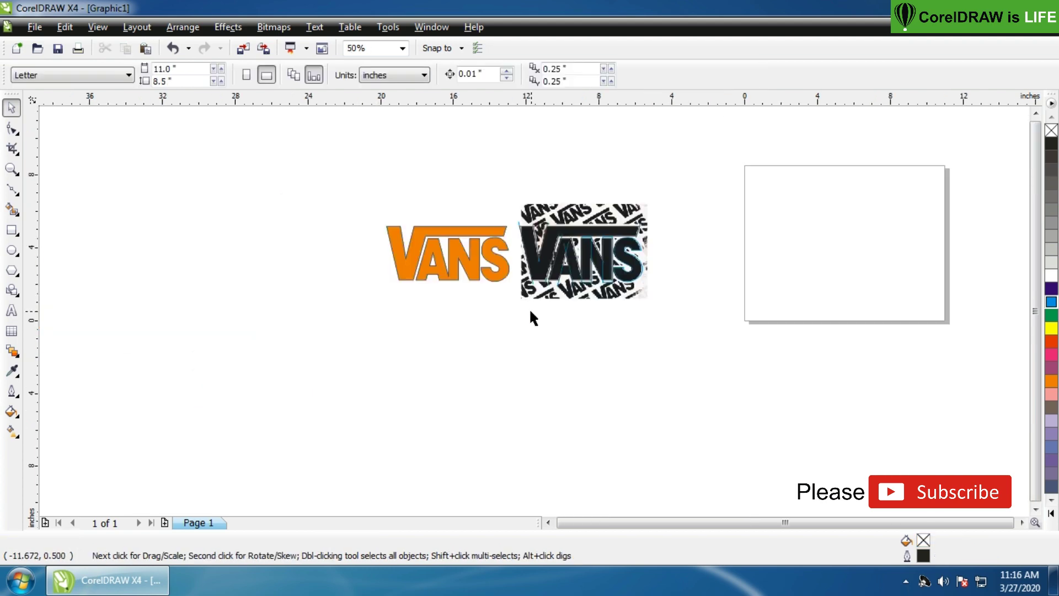
key("z")
left_click_drag(333, 190, 780, 359)
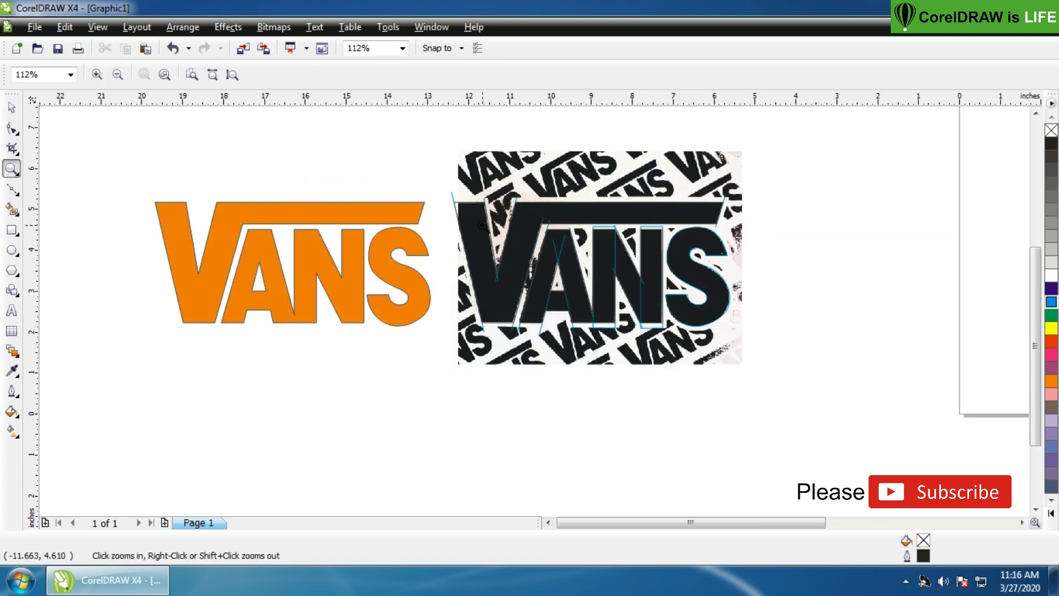
Remove the outline from the welded orange VANS logo.
left_click(11, 108)
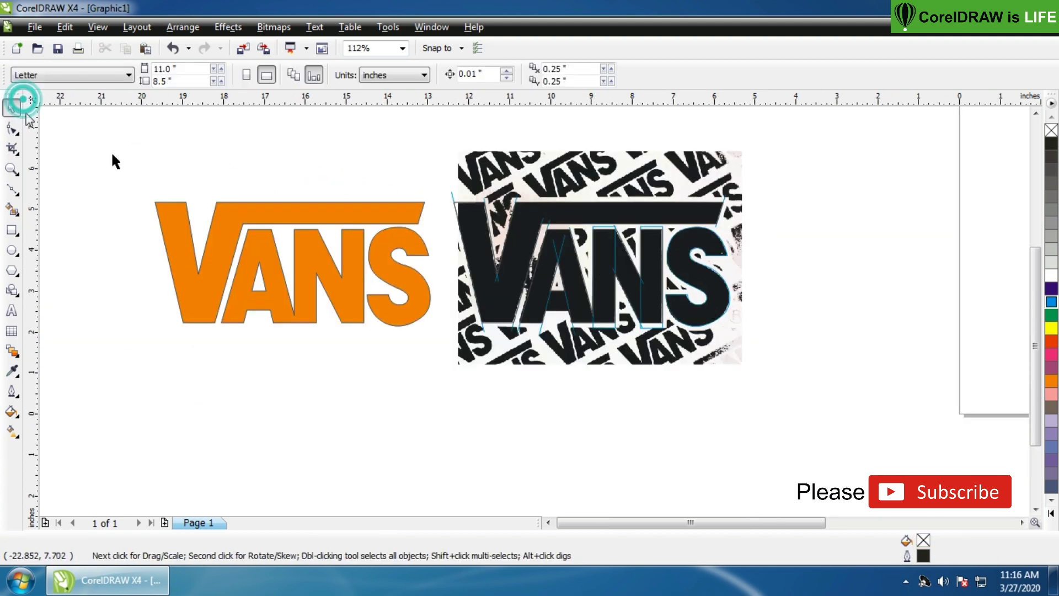
right_click(269, 272)
left_click(425, 383)
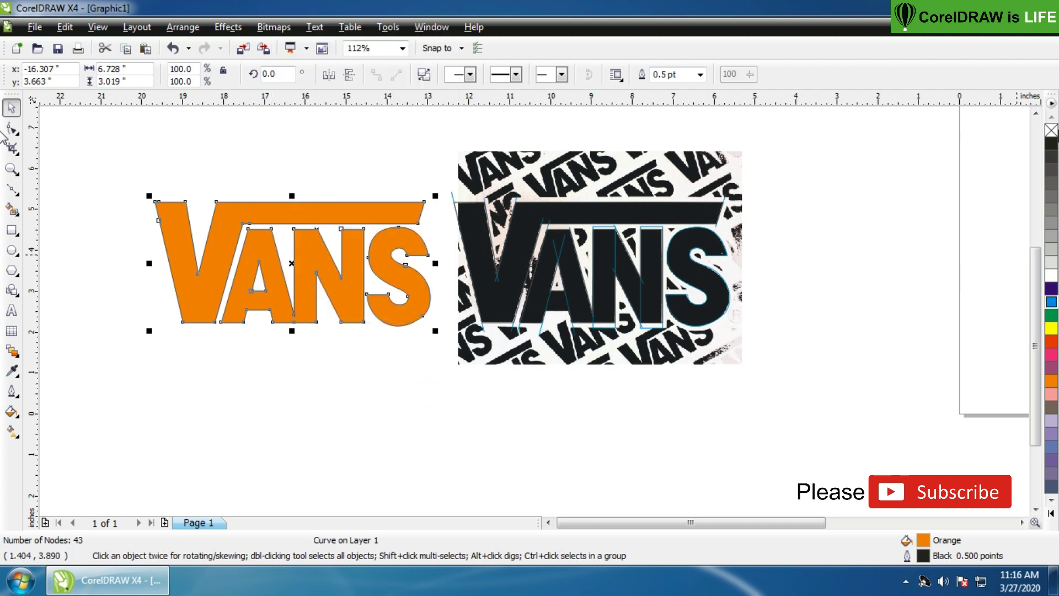
left_click(694, 408)
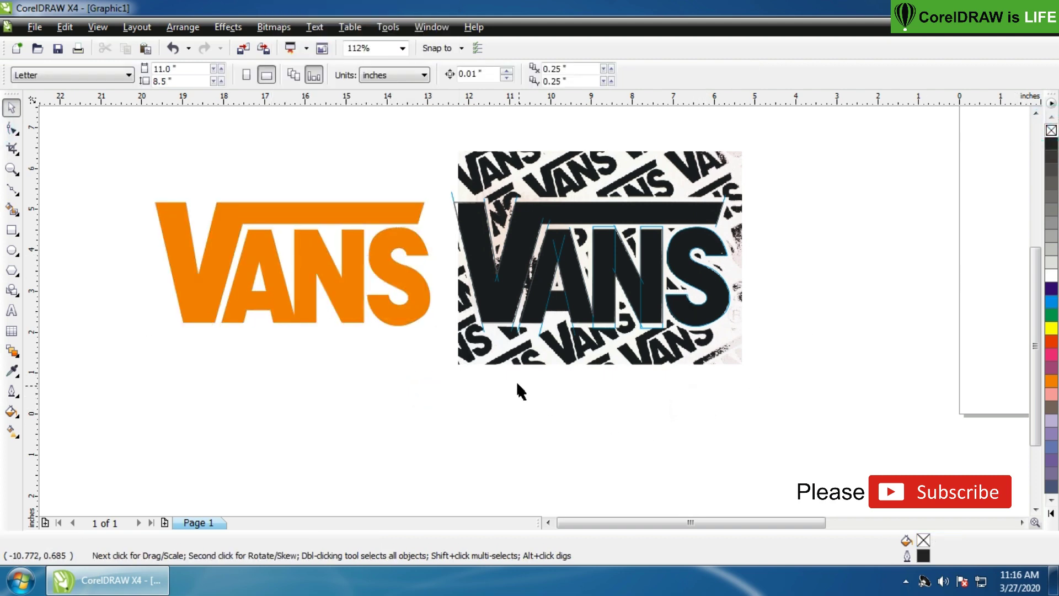
Smooth the S's lower curve in the welded orange logo with the handle of its lower-right node.
key("z")
left_click_drag(315, 177, 488, 368)
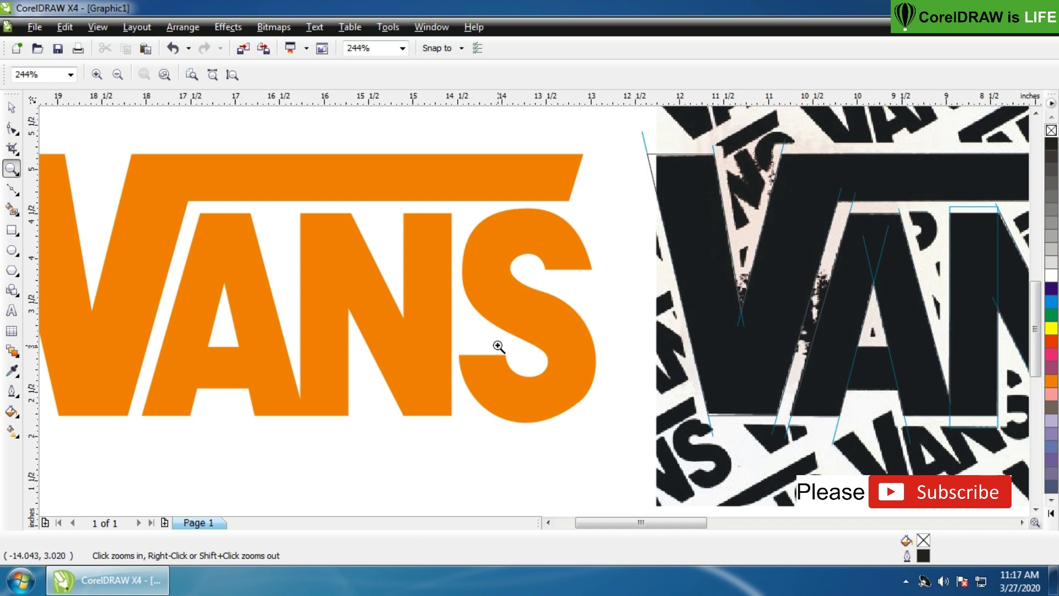
left_click(11, 108)
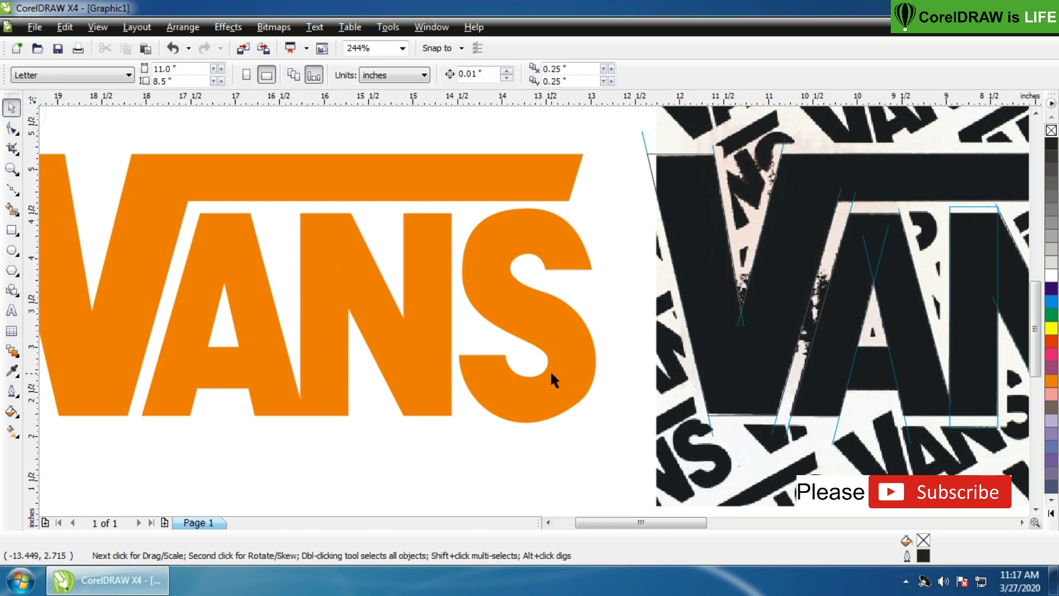
left_click(551, 370)
left_click(12, 128)
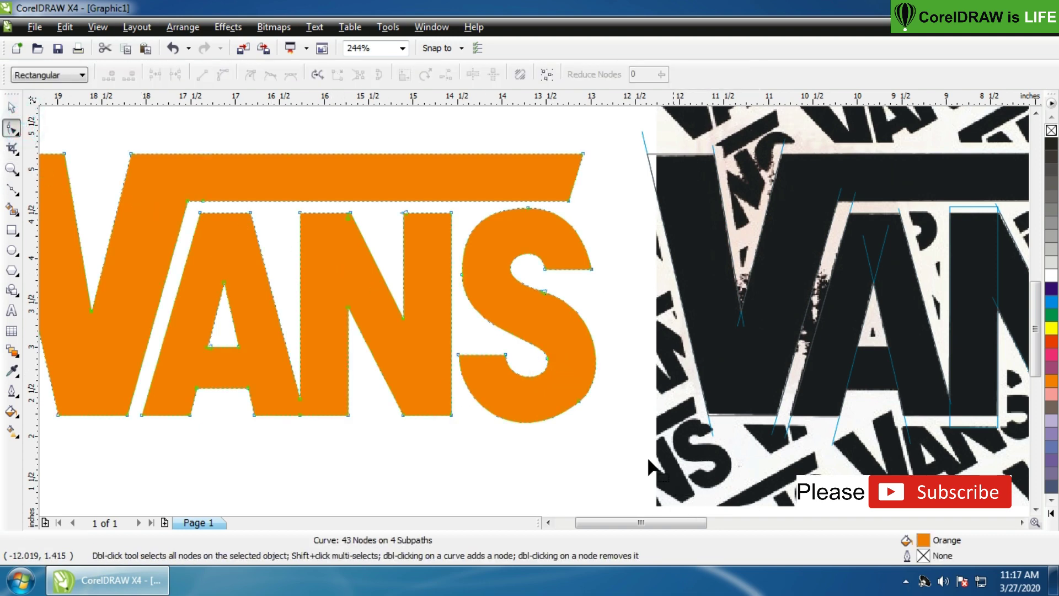
left_click(577, 399)
left_click_drag(519, 448, 532, 449)
left_click(568, 445)
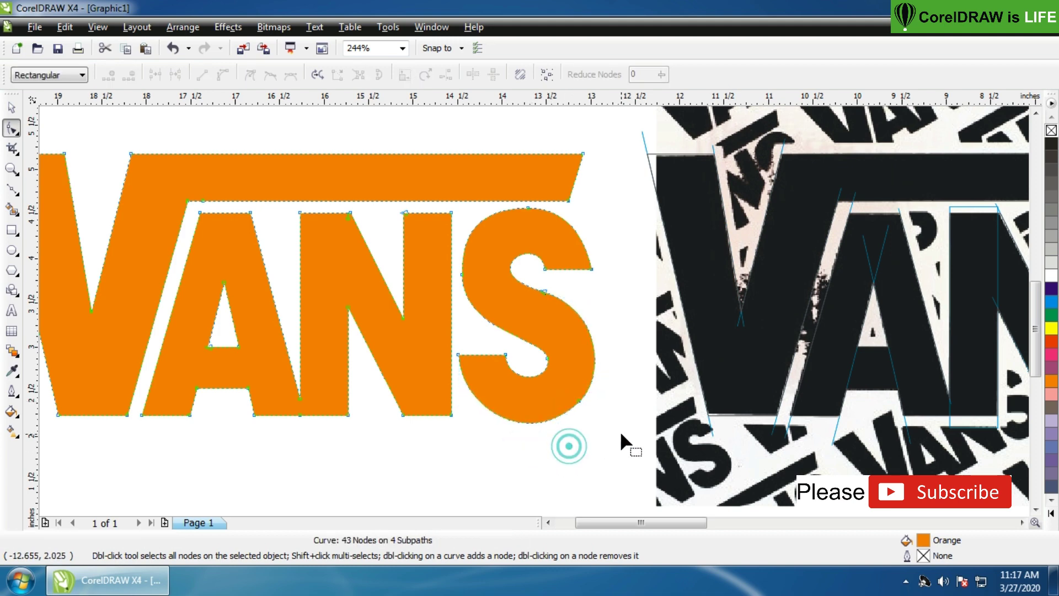
scroll(449, 273, "down", 2)
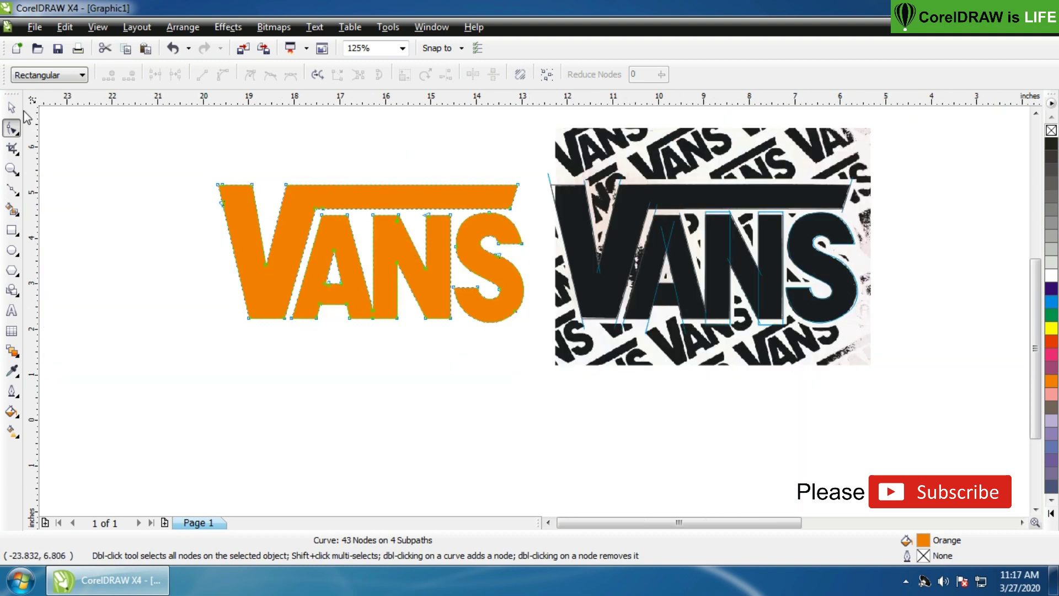
key("space")
left_click(94, 175)
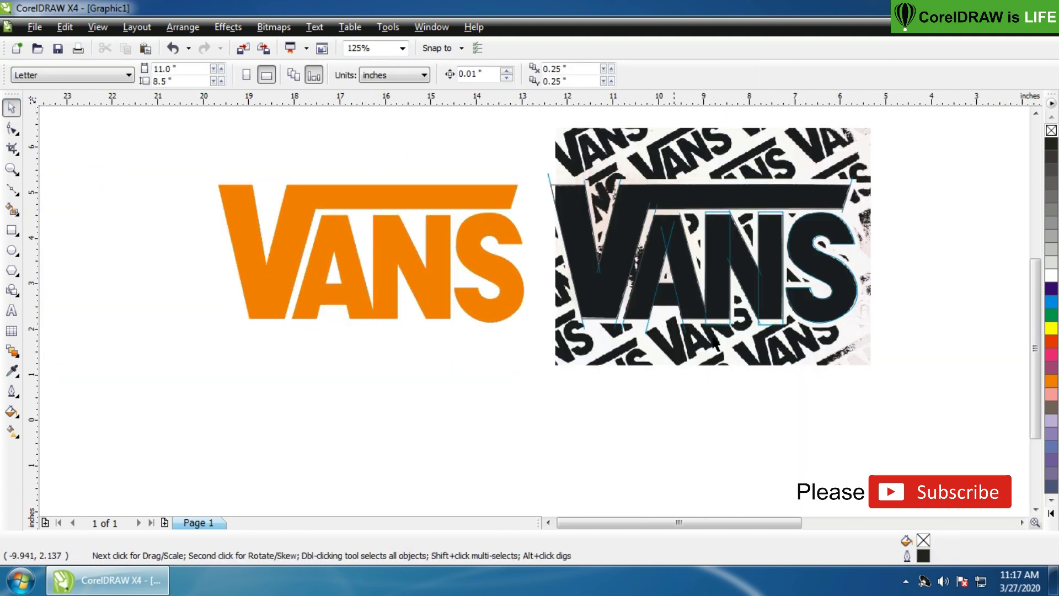
Unlock the VANS reference bitmap.
scroll(753, 290, "down", 1)
left_click(557, 309)
left_click(432, 208)
right_click(470, 241)
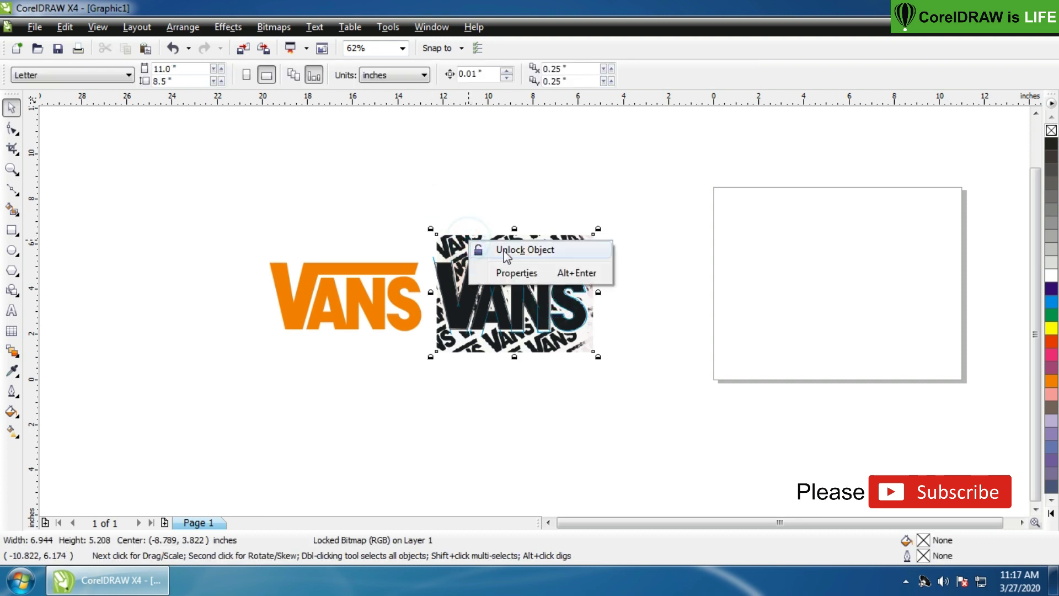
left_click(503, 251)
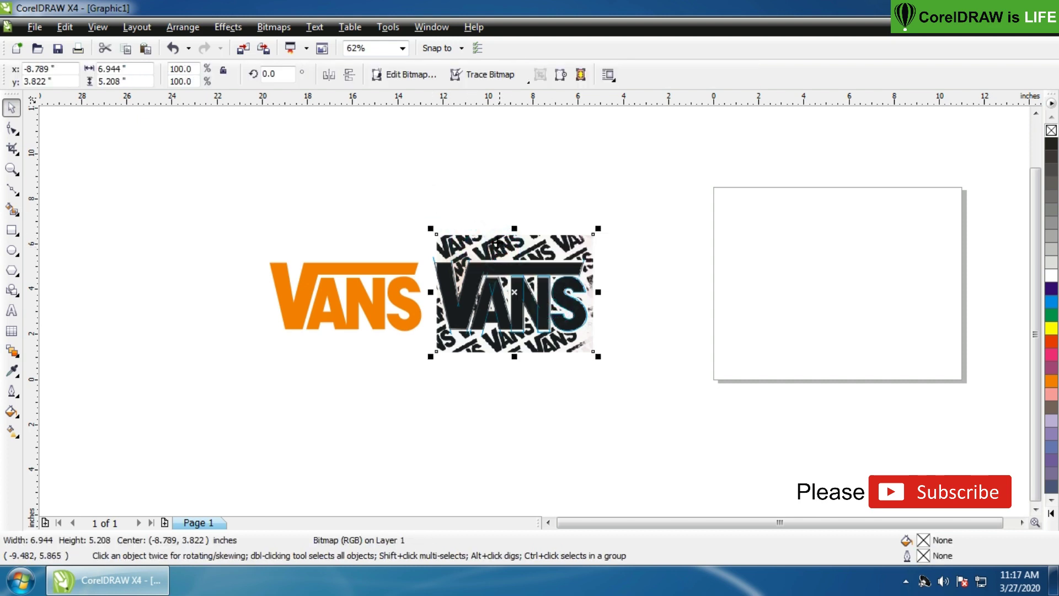
Fill the orange VANS logo with the 100C100M100Y100K black, try a red outline on it and undo that outline.
key("z")
left_click_drag(206, 206, 637, 374)
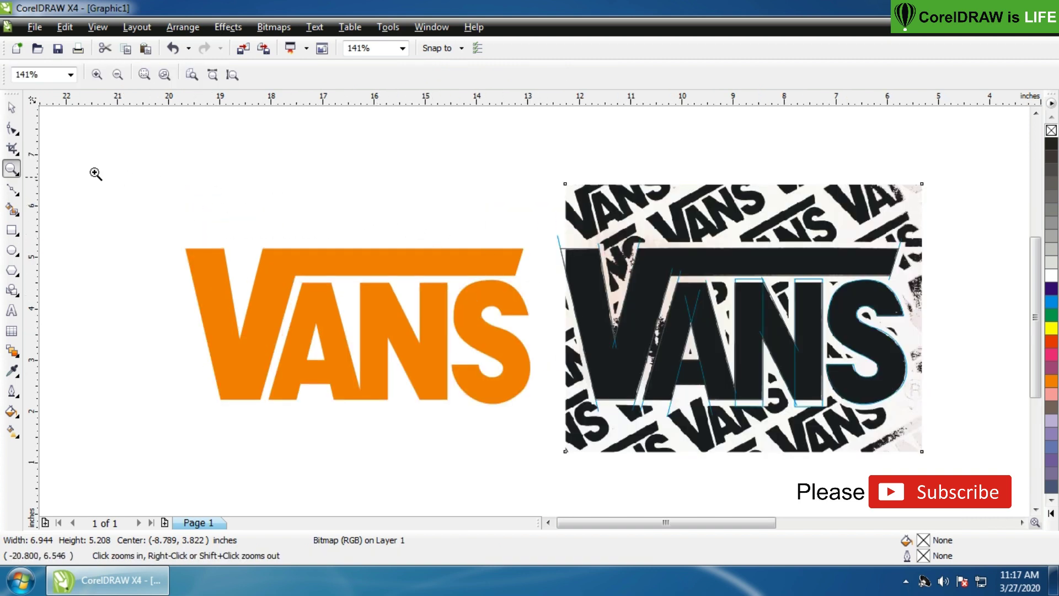
left_click(11, 108)
left_click(219, 296)
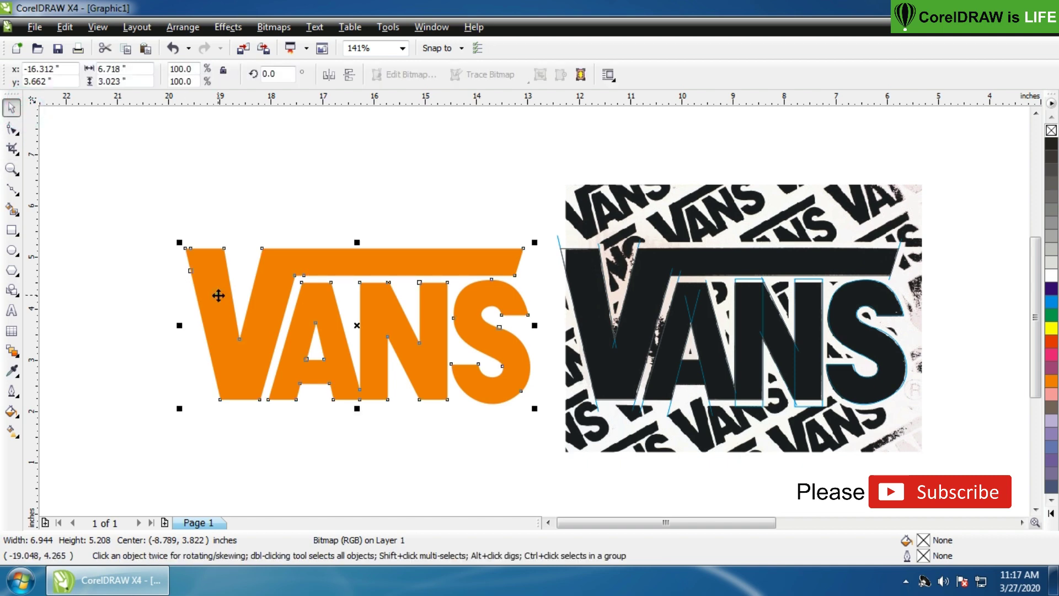
left_click(1051, 514)
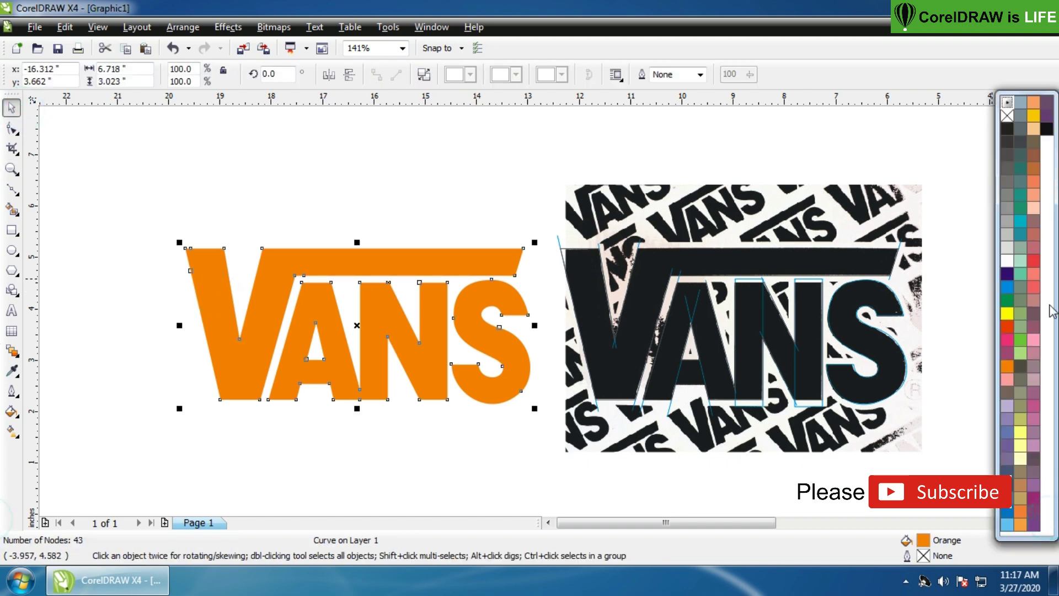
left_click(1046, 132)
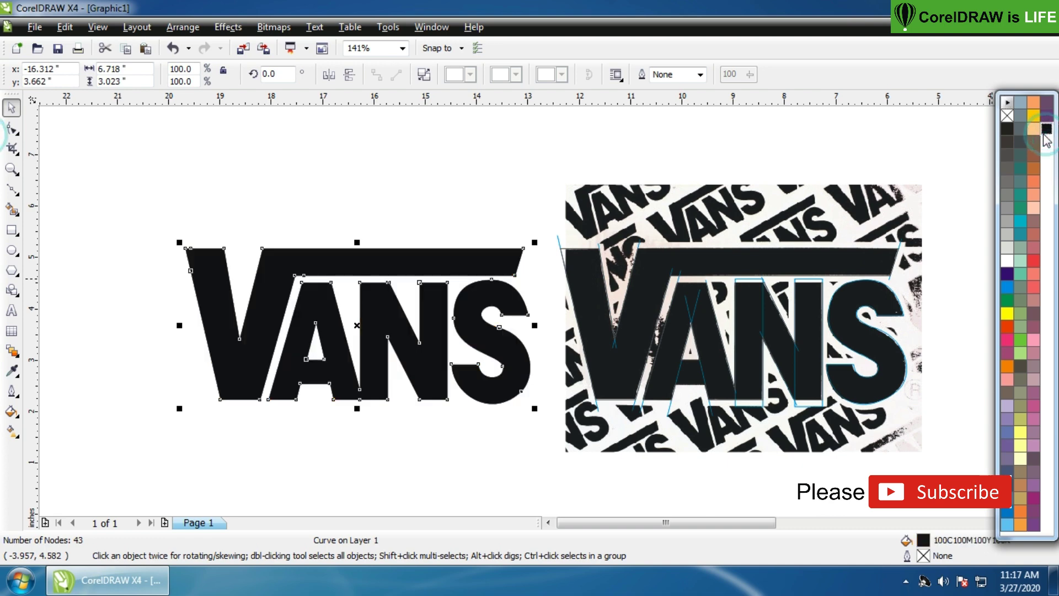
right_click(1007, 327)
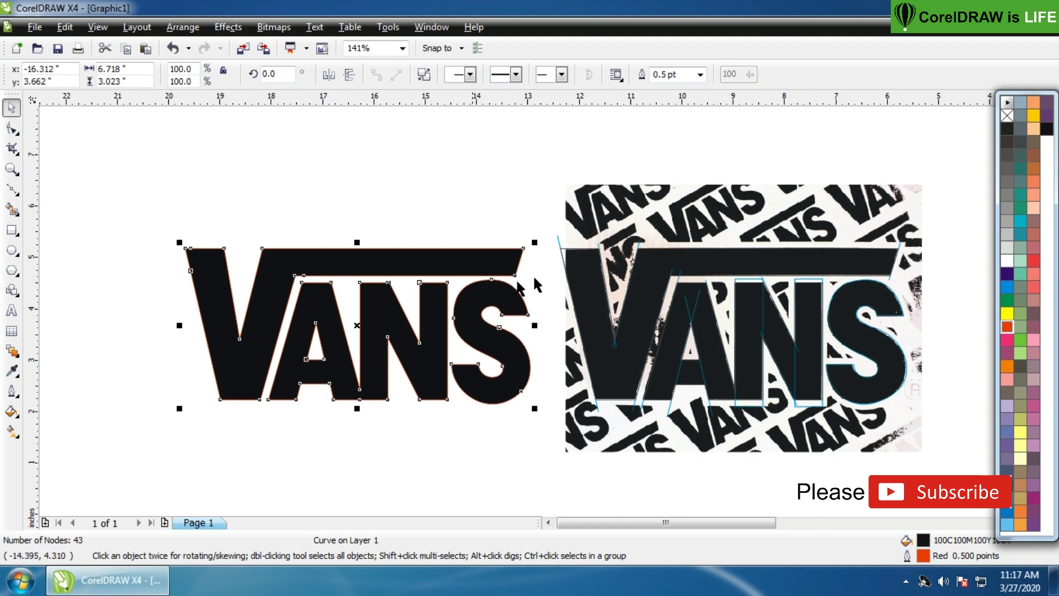
key("ctrl+z")
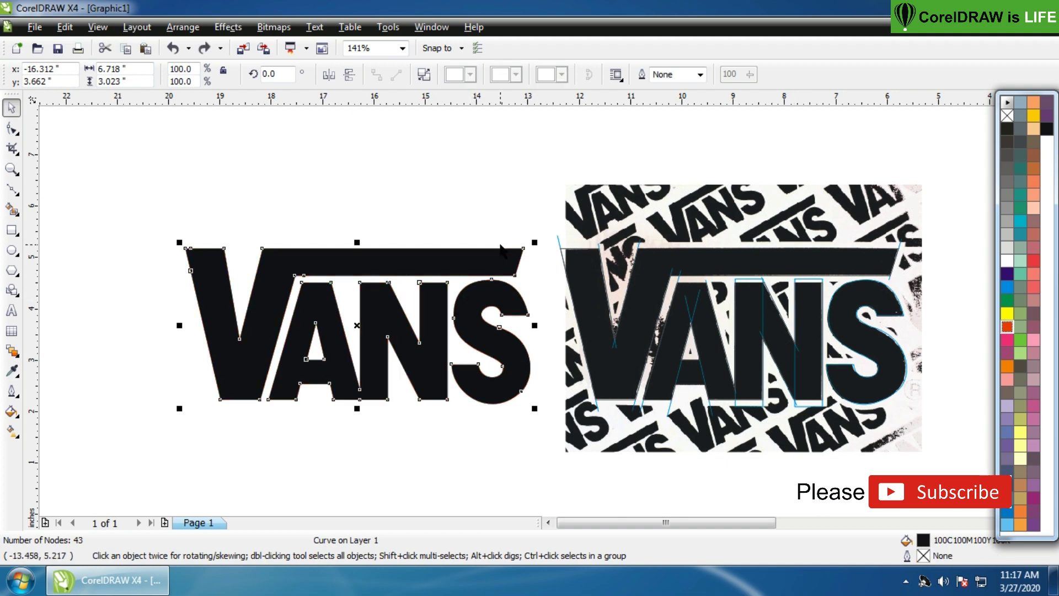
Apply a one-step outside contour to the black VANS logo.
left_click(16, 356)
left_click(50, 375)
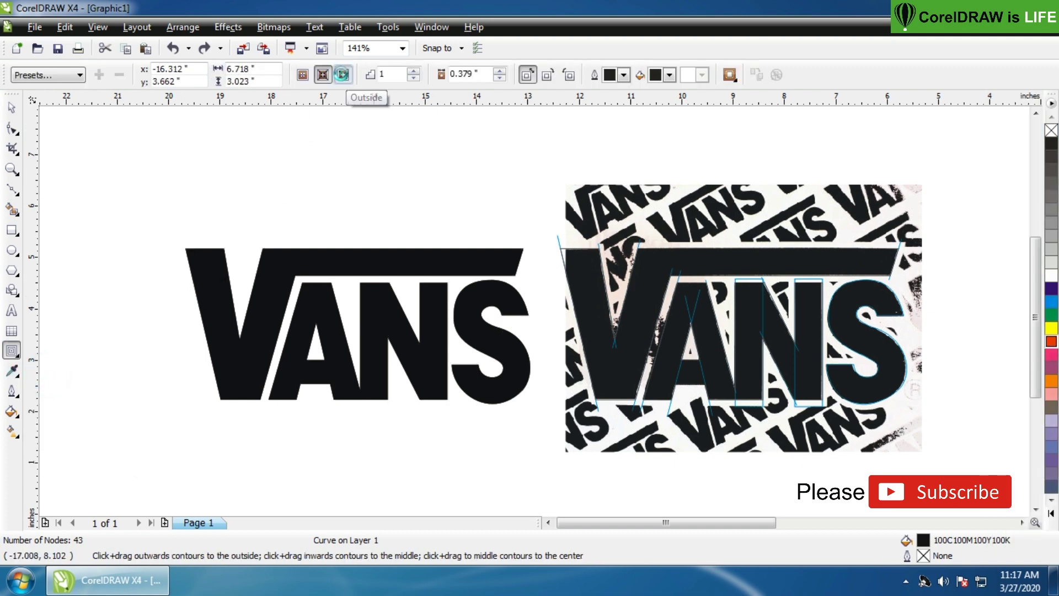
left_click(342, 75)
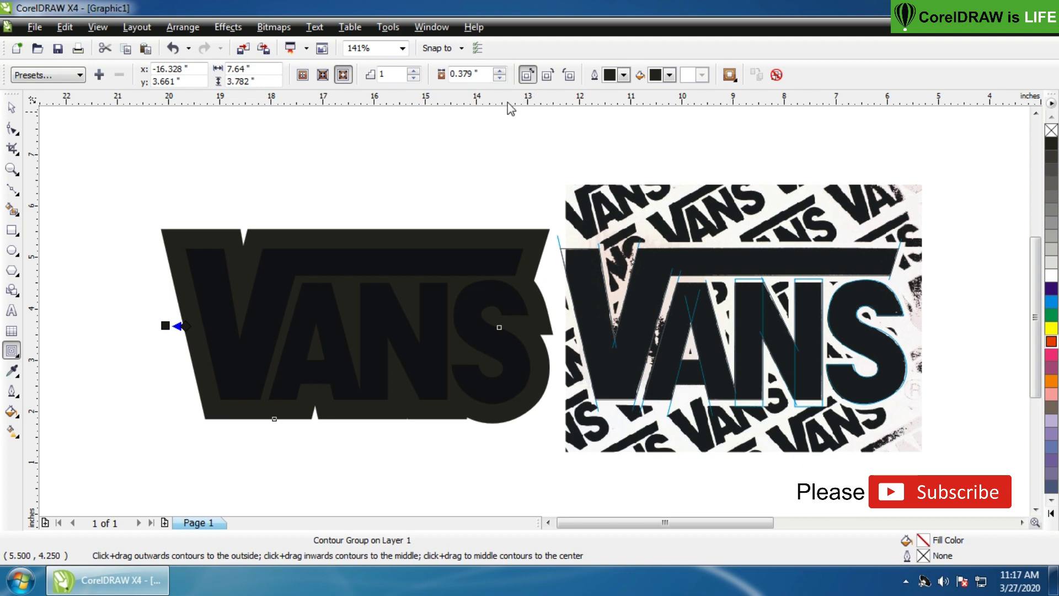
Reduce the contour offset around the VANS logo to 0.129 inches.
left_click(501, 78)
left_click(501, 78)
left_click(501, 78)
left_click(501, 78)
left_click(500, 78)
left_click(500, 78)
left_click(500, 78)
left_click(501, 78)
left_click(501, 77)
left_click(500, 78)
left_click(501, 78)
left_click(500, 78)
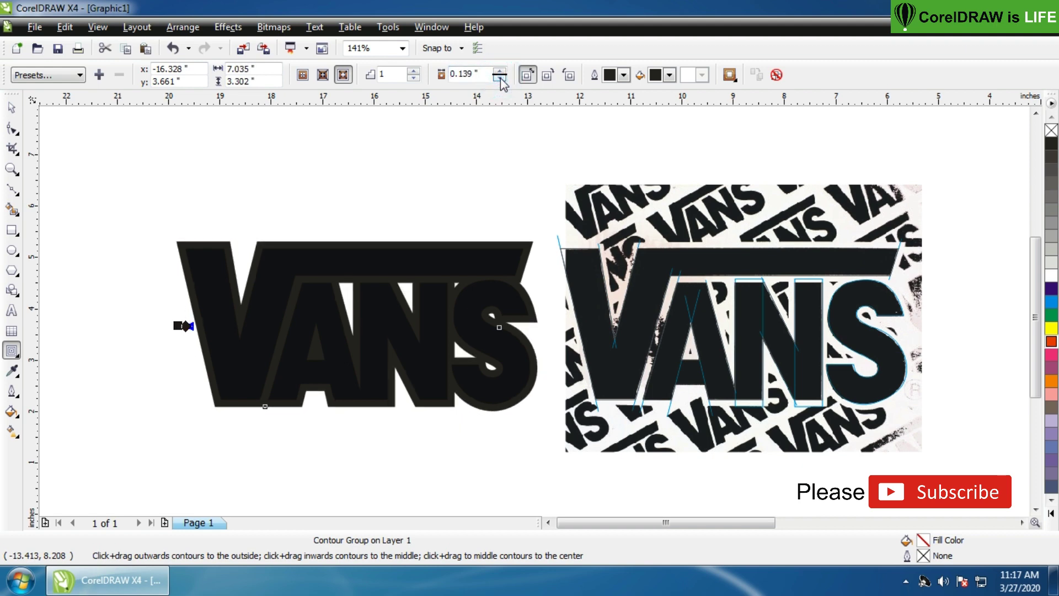
left_click(501, 78)
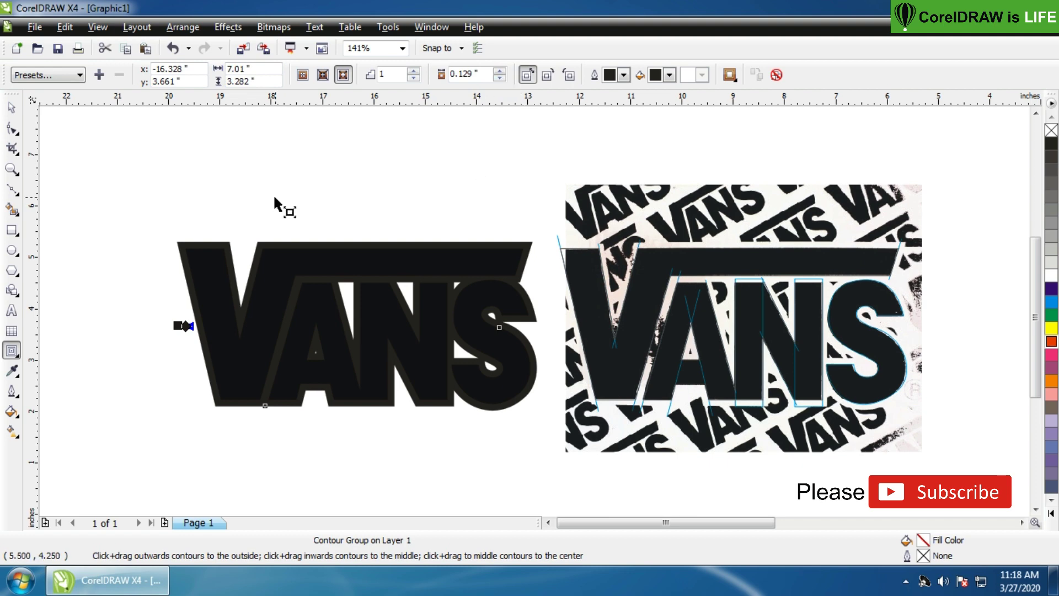
Break the contour group apart so the contour is separate from the VANS logo.
left_click(12, 108)
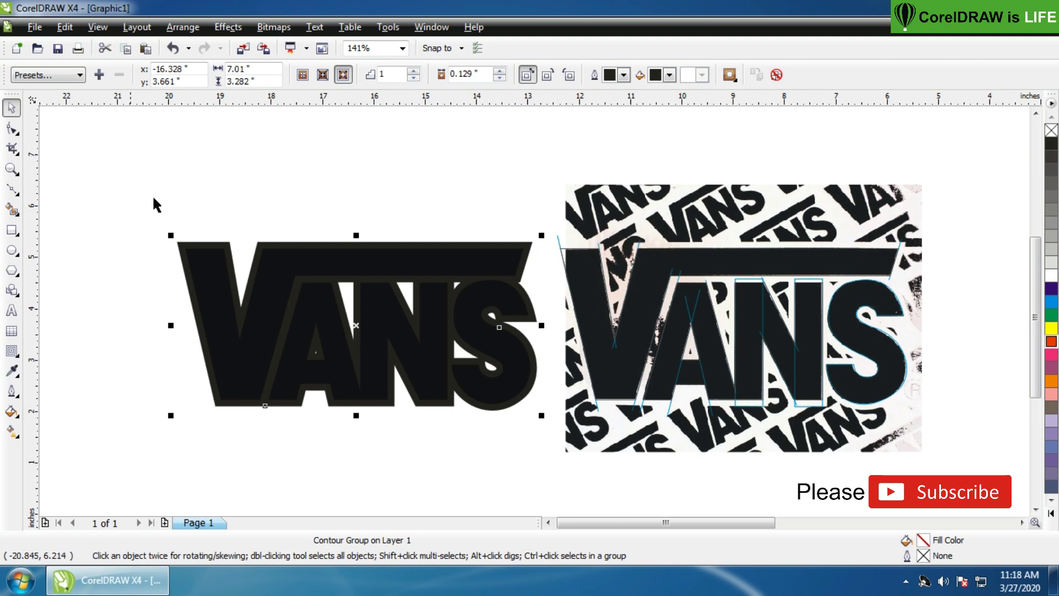
left_click(170, 191)
left_click(210, 276, "ctrl")
left_click(182, 27)
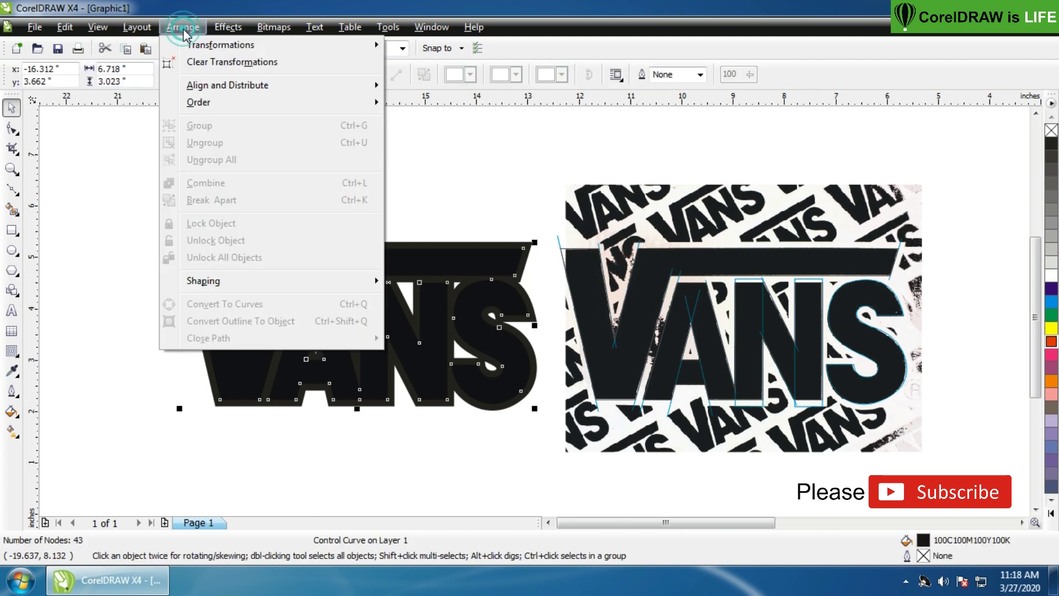
left_click(171, 64)
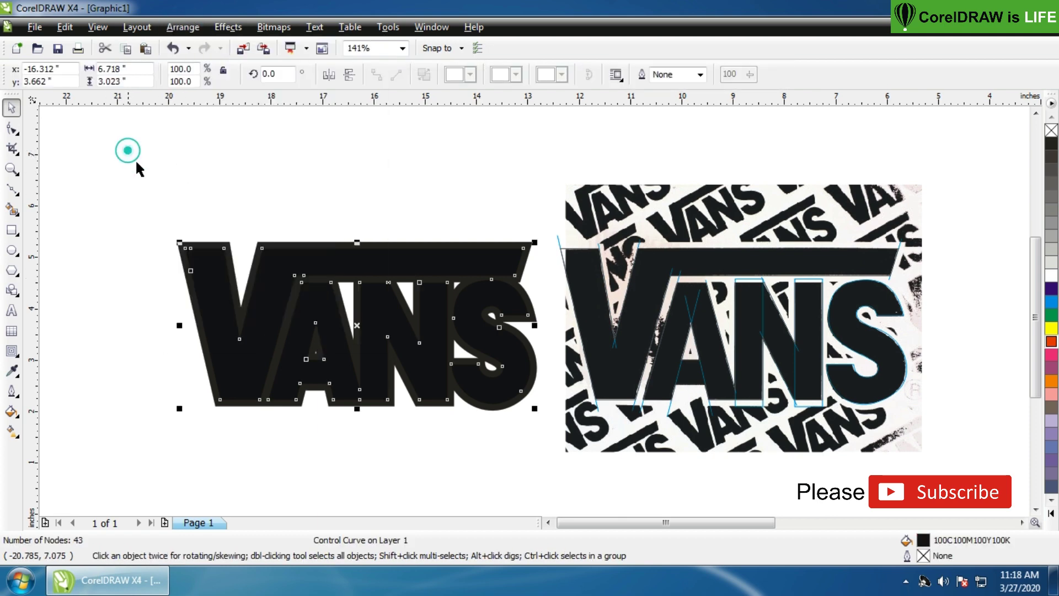
left_click(179, 245)
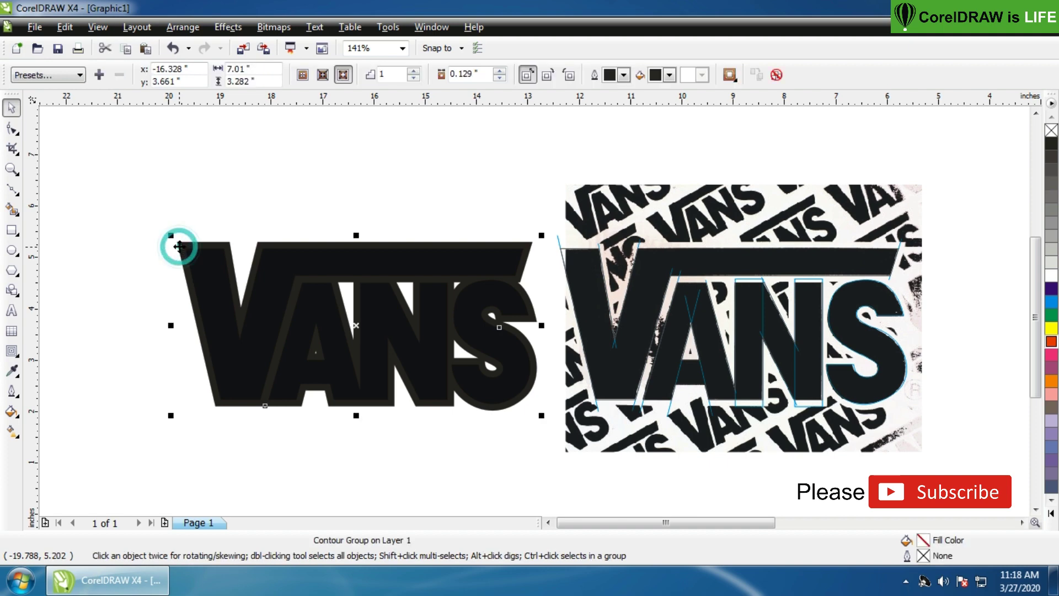
left_click(198, 31)
left_click(234, 198)
left_click(229, 191)
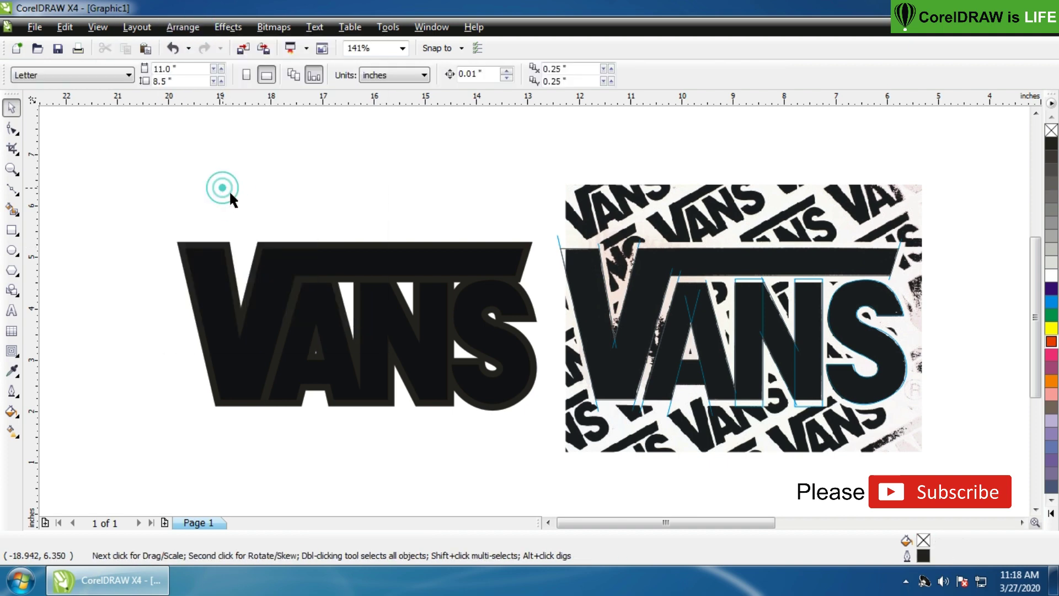
Fill the separated contour shape behind the VANS logo with white.
left_click(385, 284)
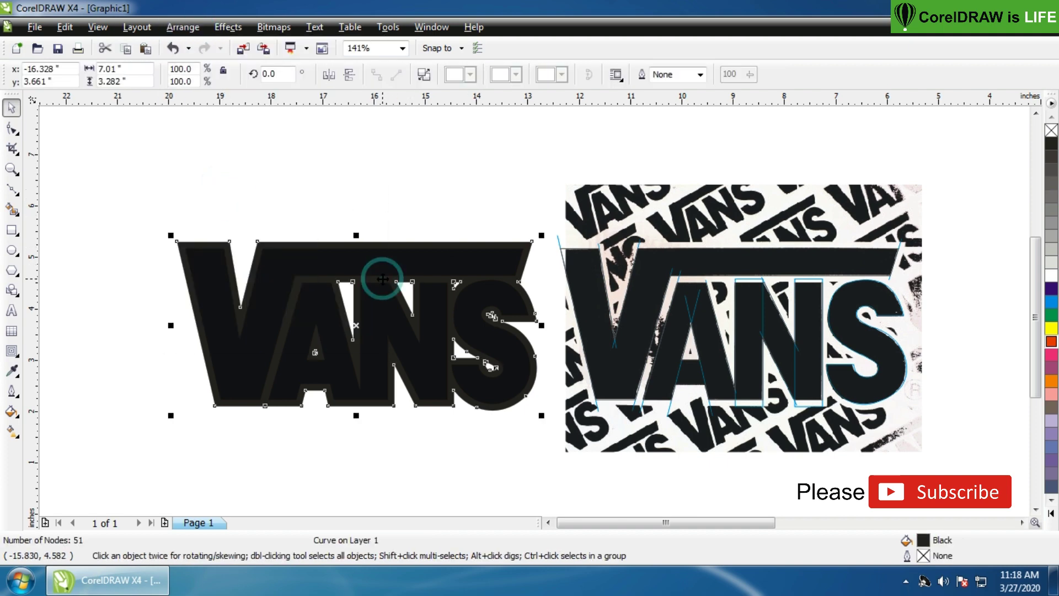
left_click(1050, 276)
left_click(487, 199)
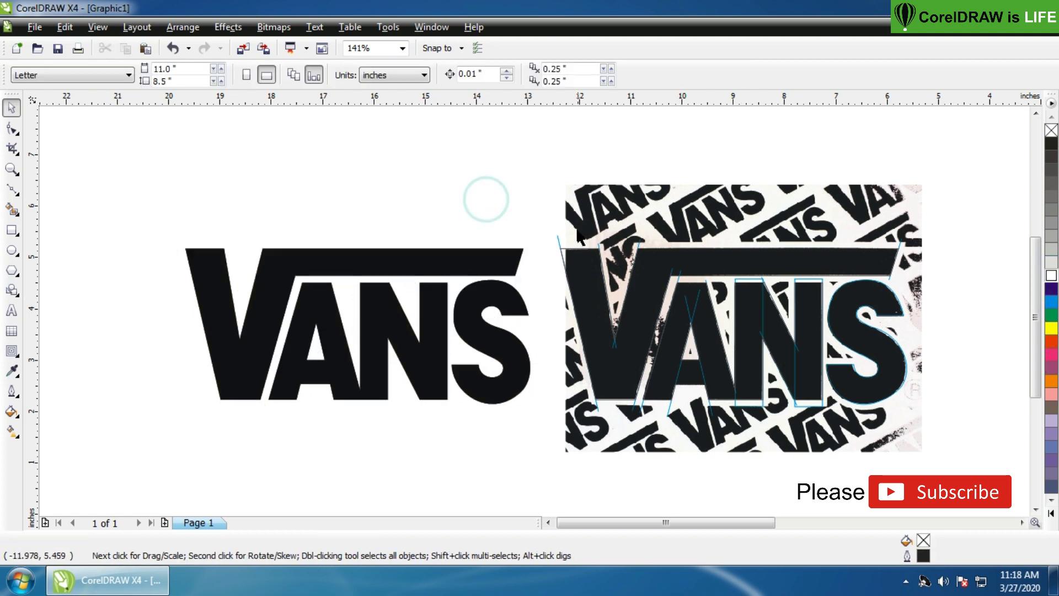
Delete the reference bitmap and all the leftover tracing lines beside the logo.
left_click(607, 204)
key("Delete")
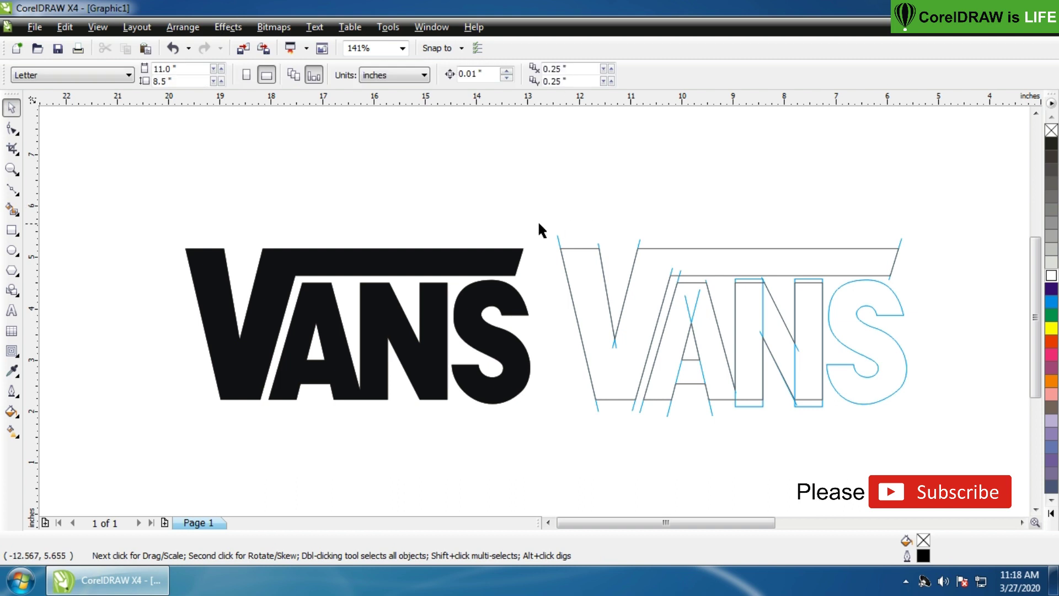
left_click_drag(541, 208, 962, 461)
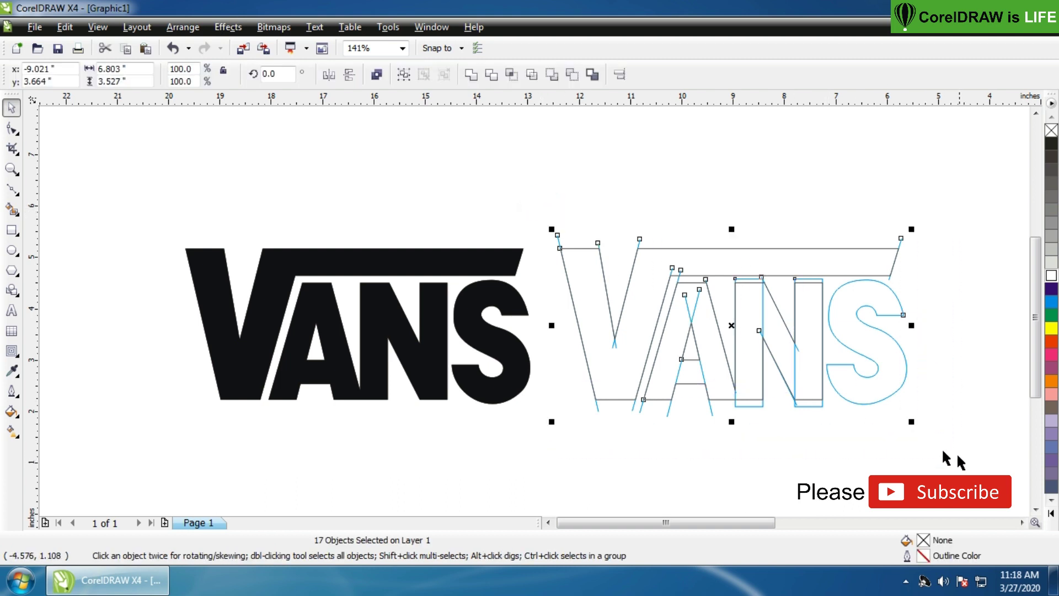
key("Delete")
Group the black VANS lettering with its white contour shape.
left_click_drag(137, 192, 655, 474)
key("ctrl+g")
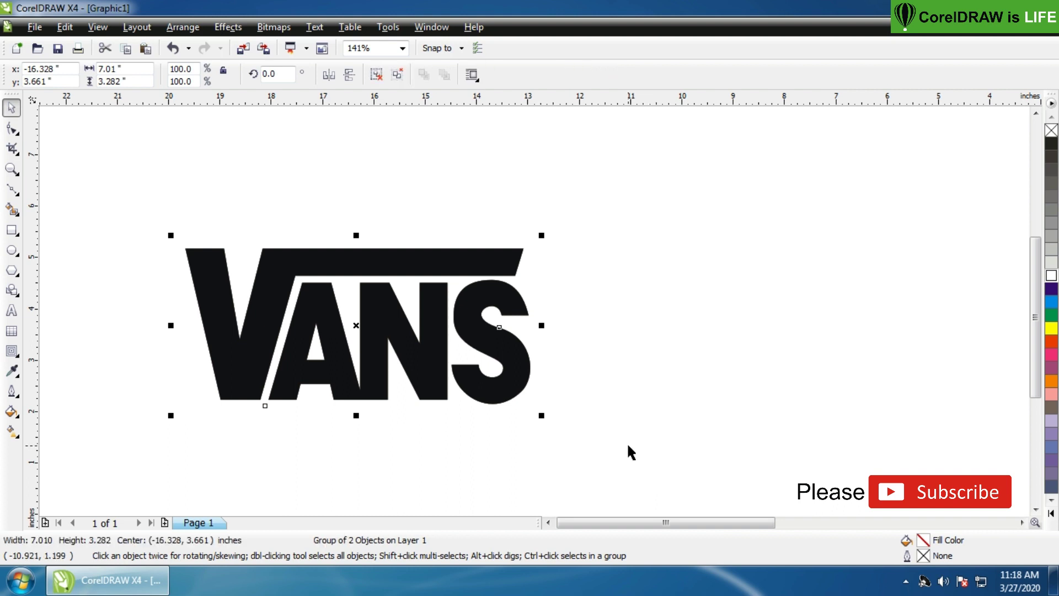
key("F3")
key("F3")
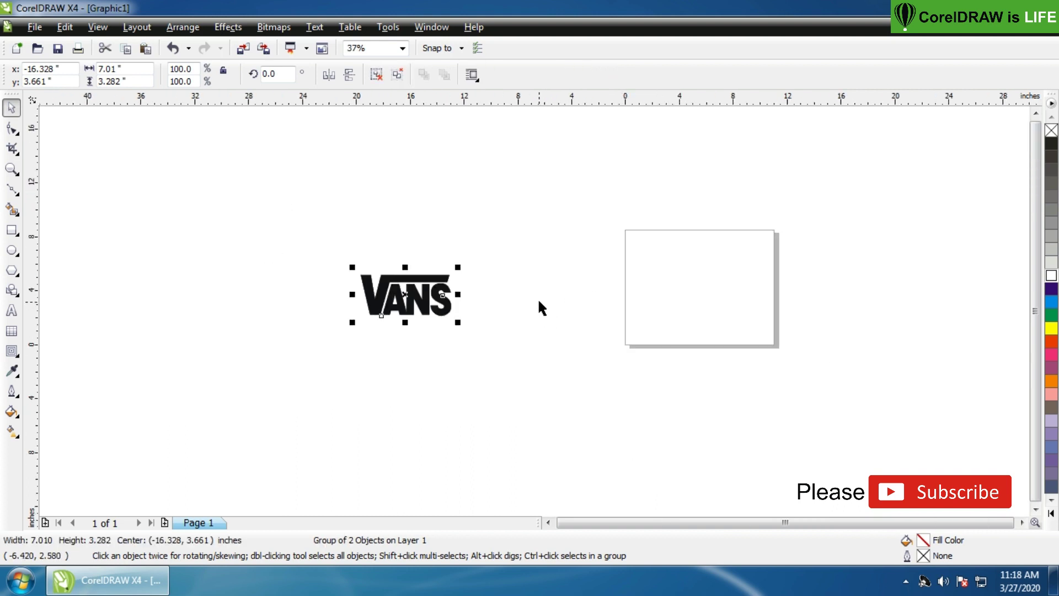
Create a page-sized rectangle filled with the 100C100M100Y100K black and without an outline.
double_click(11, 231)
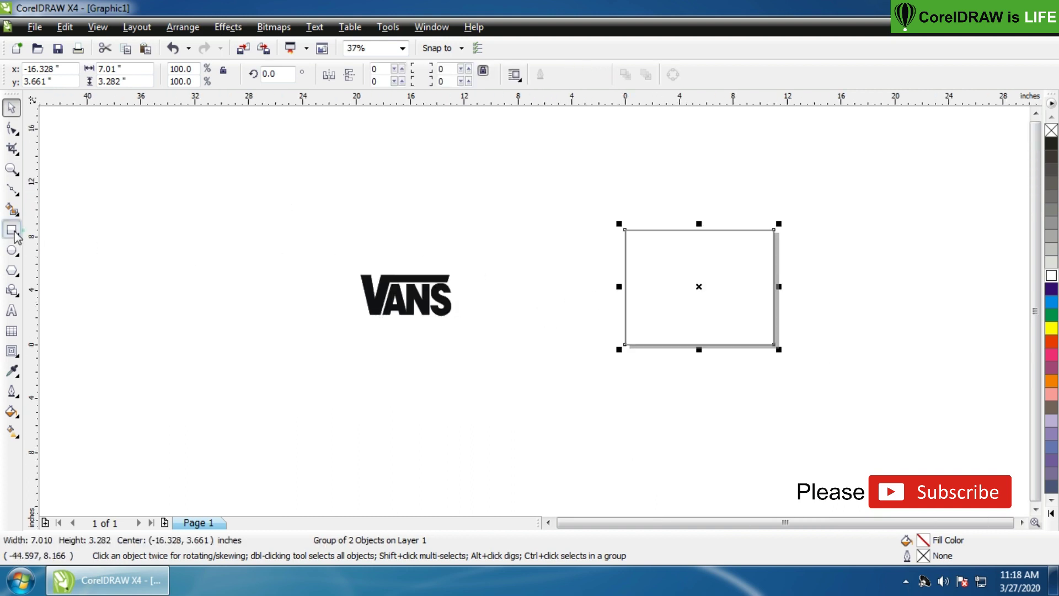
left_click(11, 107)
left_click(1052, 514)
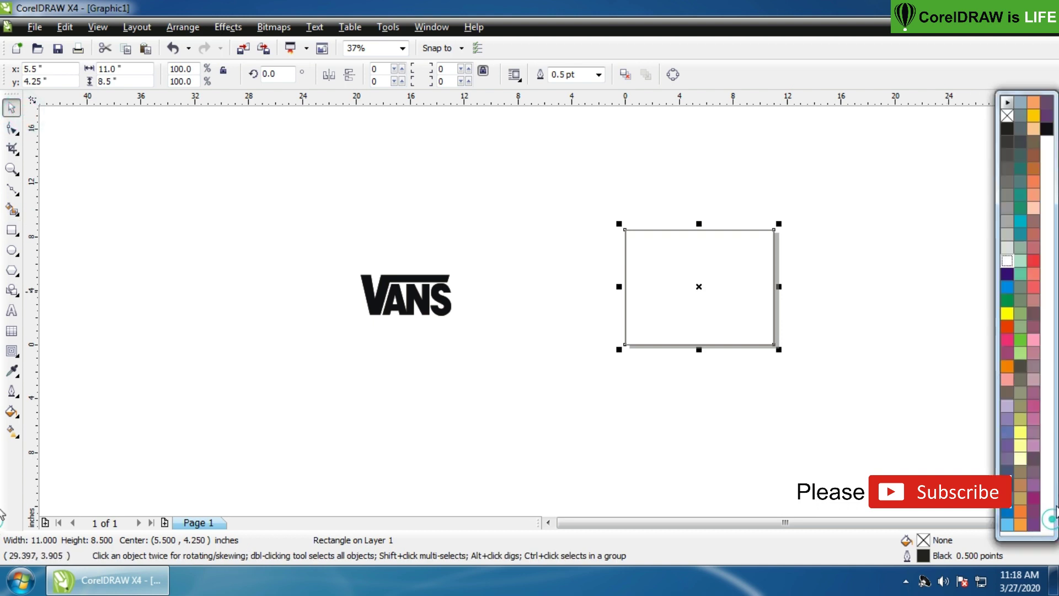
left_click(1047, 128)
right_click(1007, 115)
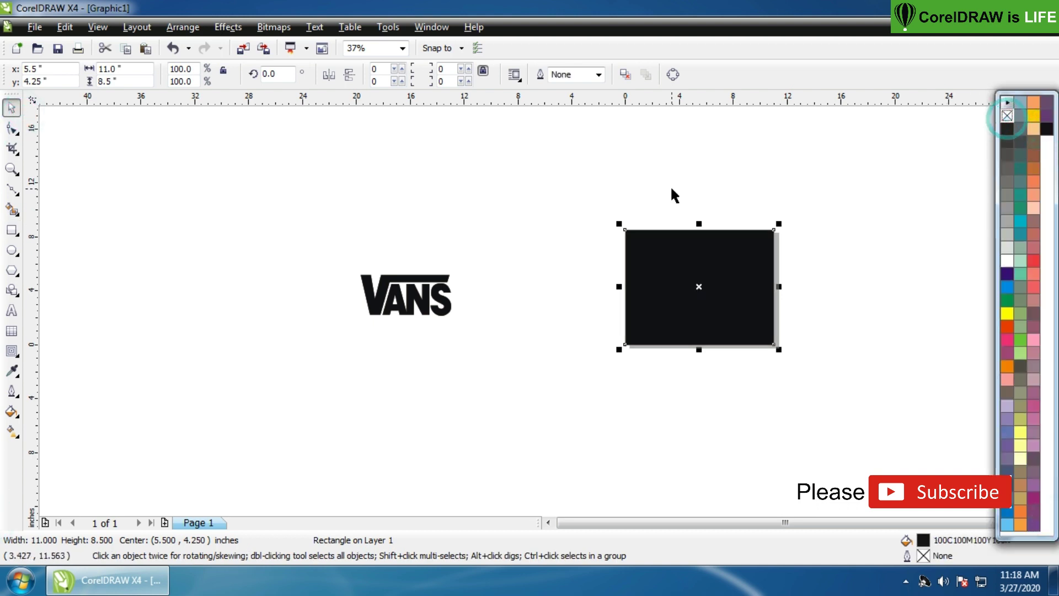
Center the grouped VANS logo on the black page rectangle and enlarge it proportionally to about 8.87 by 4.15 inches.
left_click(577, 208)
left_click(445, 295)
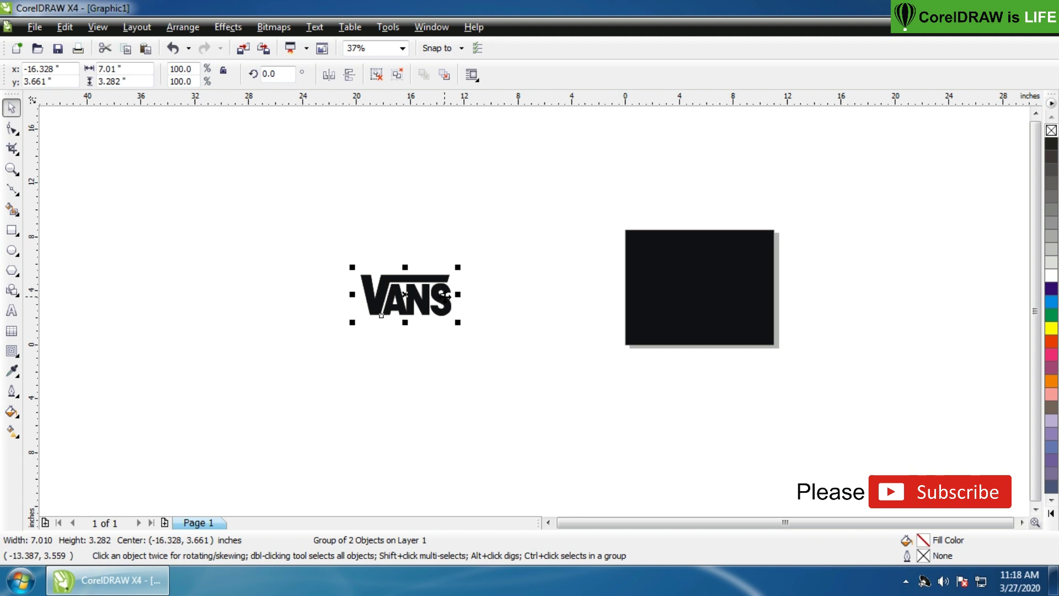
key("p")
left_click(751, 315)
left_click(725, 304)
left_click_drag(752, 313, 761, 325)
Examine the finished white-contoured VANS logo on the black page background.
key("z")
left_click_drag(599, 212, 803, 352)
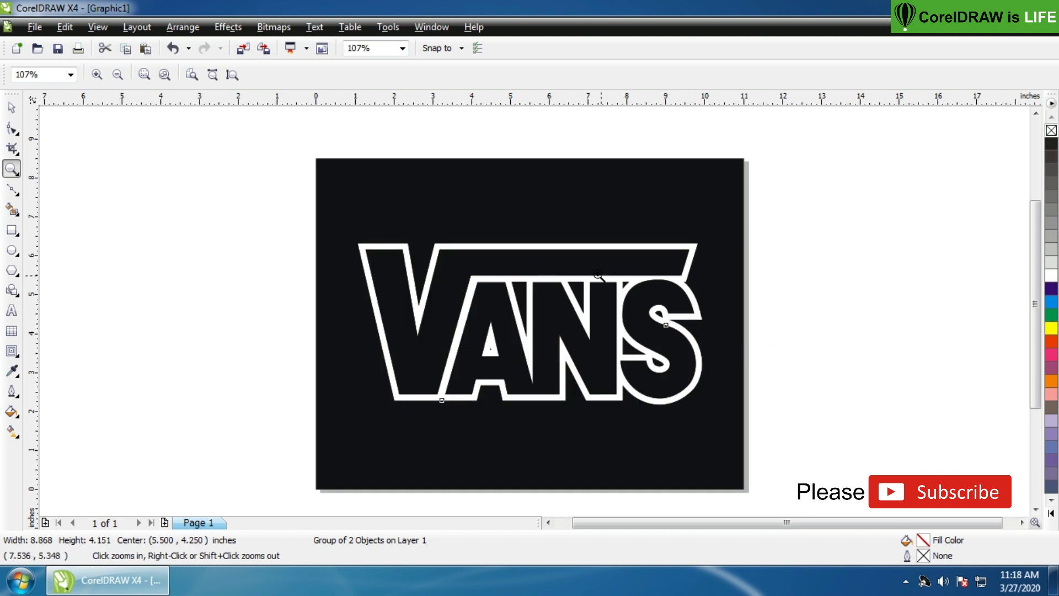
key("space")
left_click(167, 170)
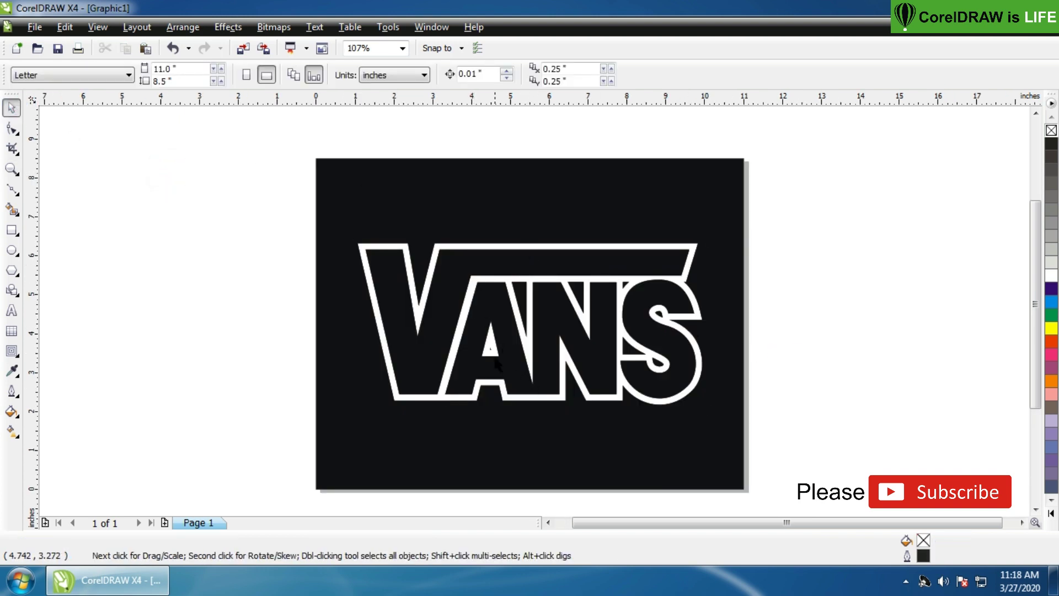
key("z")
left_click(527, 352)
right_click(534, 350)
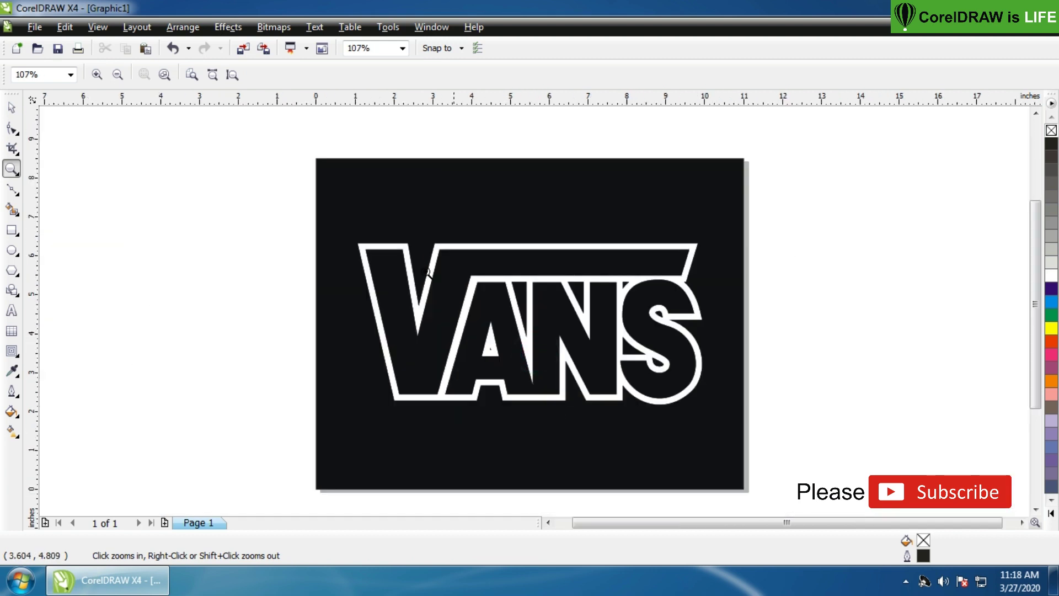
left_click_drag(307, 149, 767, 468)
left_click(12, 111)
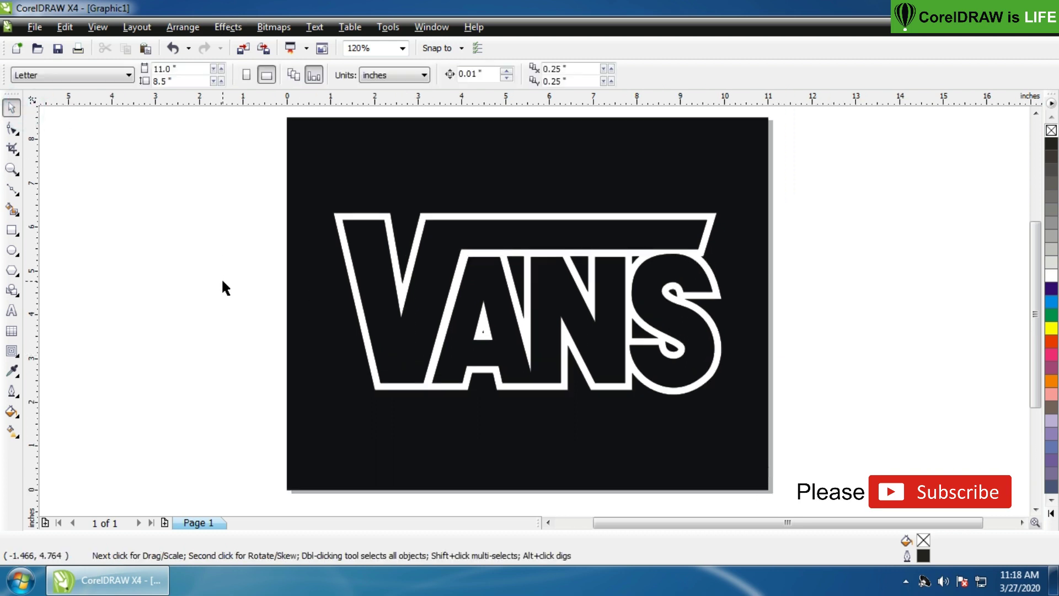